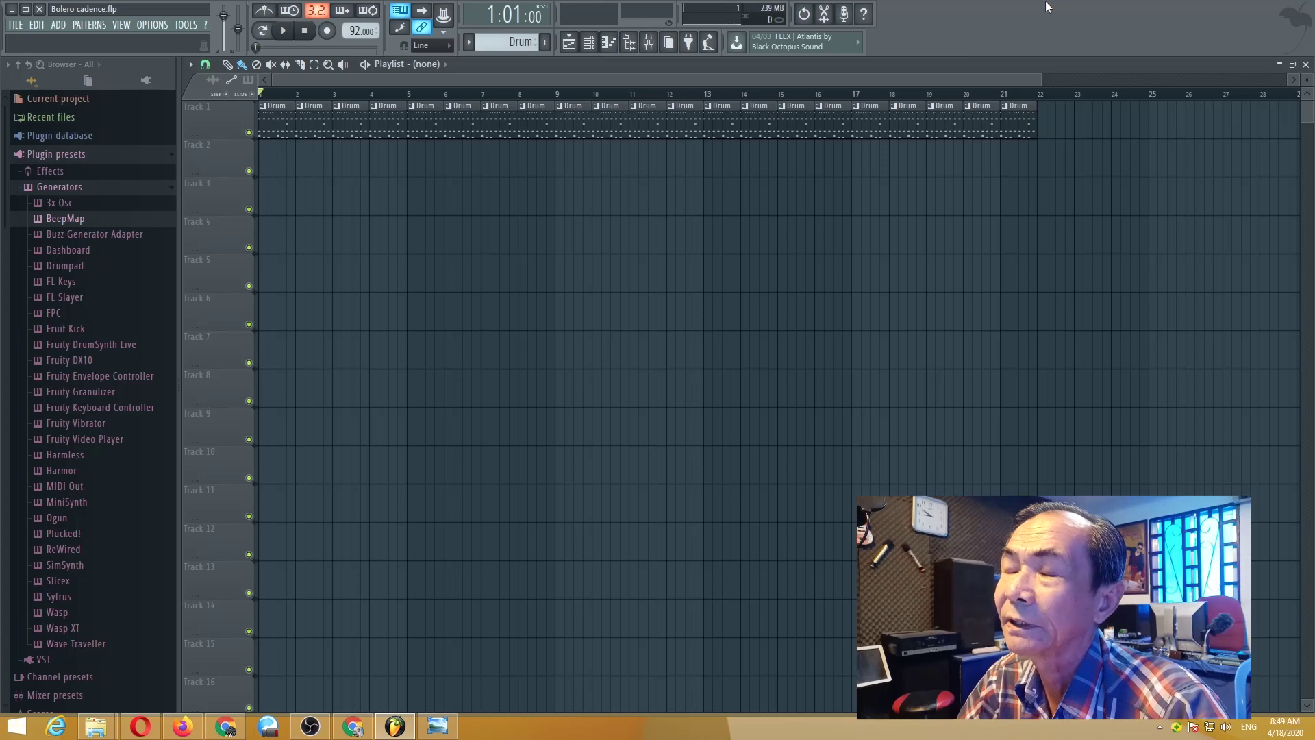
# Create a new pattern named Solo 01.
pyautogui.click(545, 43)
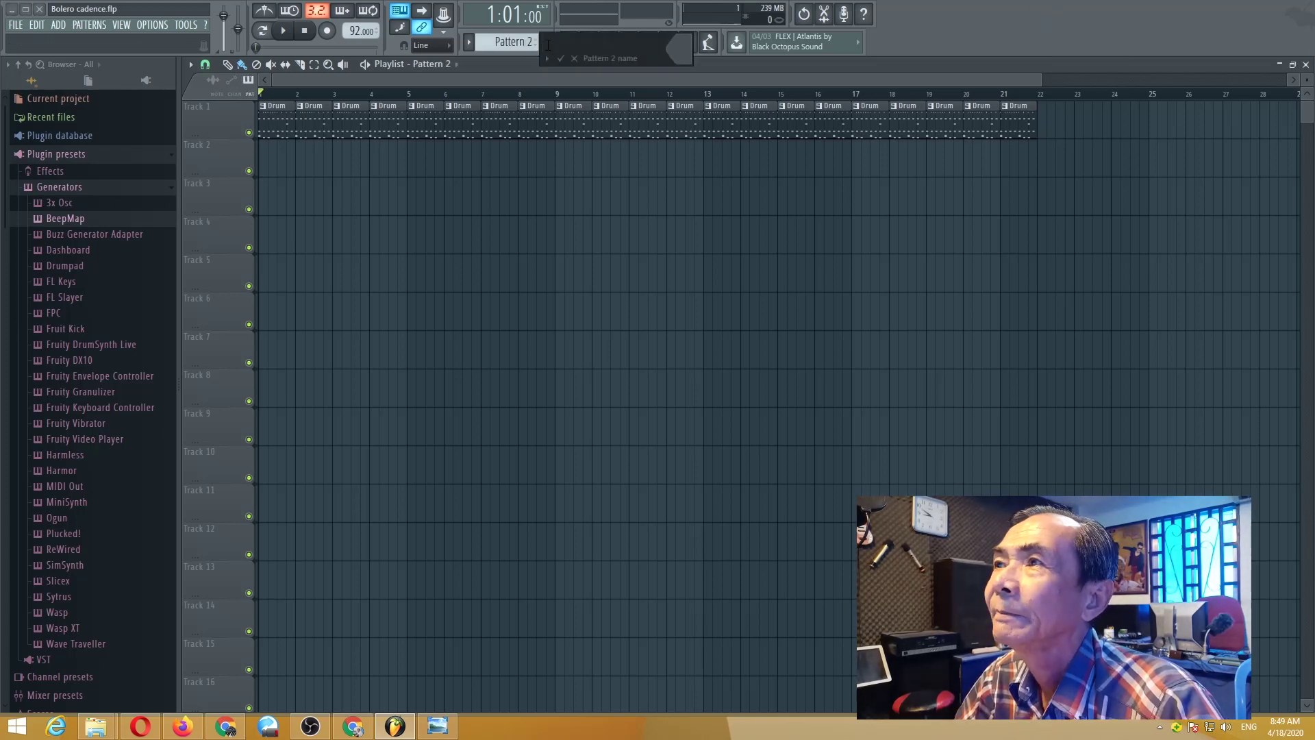
pyautogui.write('Solo 01')
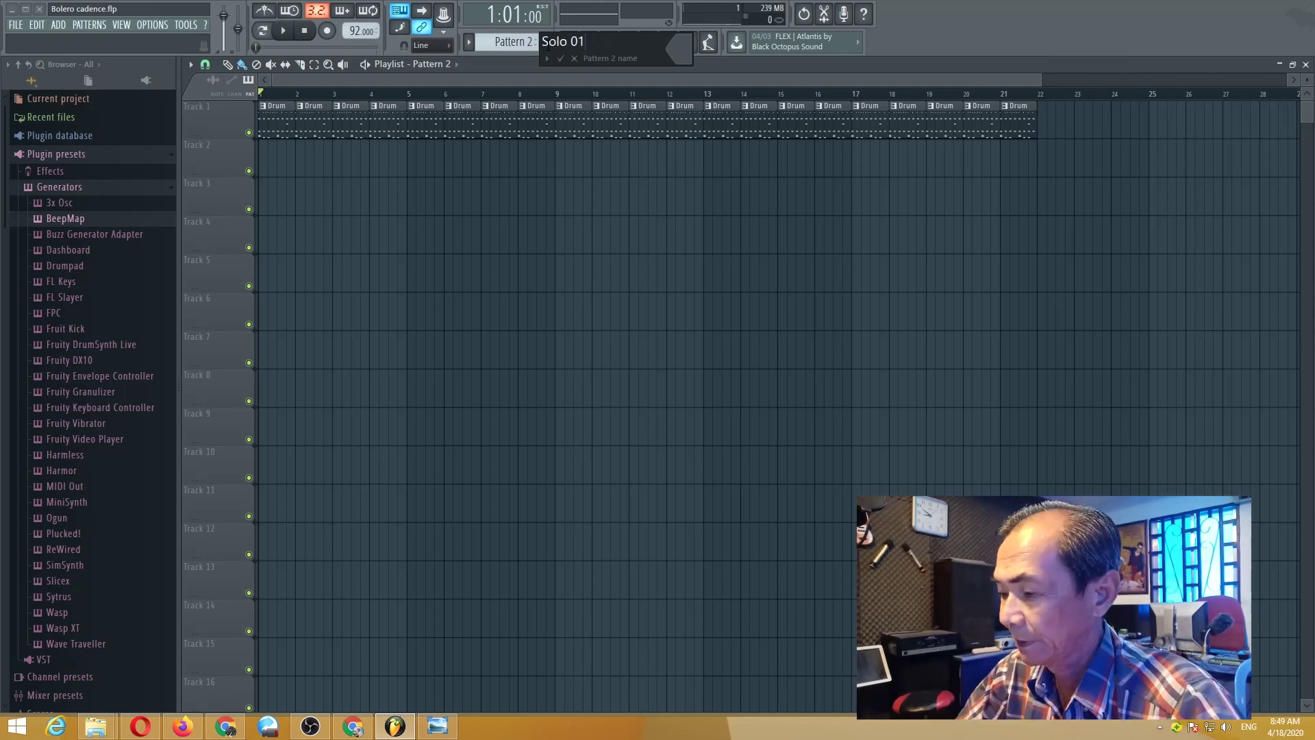
pyautogui.press('Return')
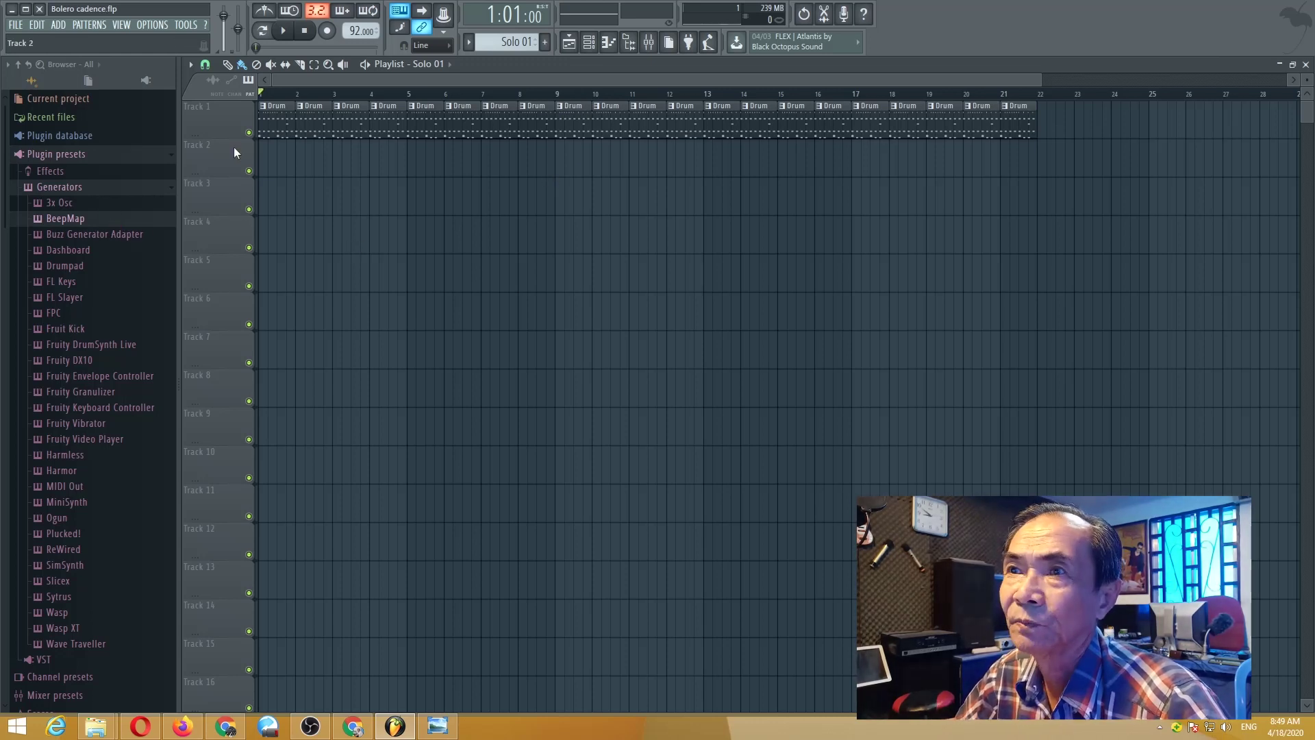
# Place the Solo 01 pattern on Track 2 from bar 1, spanning the same length as the Drum clips on Track 1.
pyautogui.click(65, 99)
pyautogui.click(68, 131)
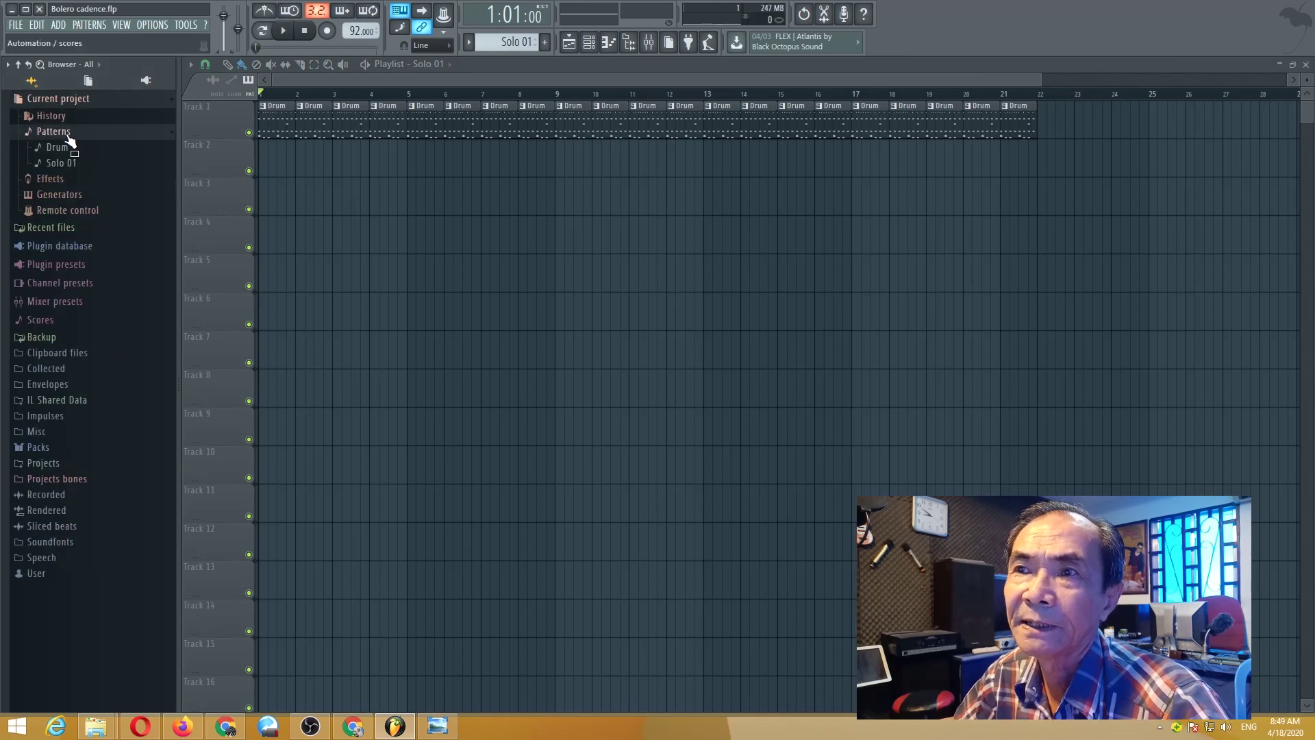
pyautogui.moveTo(72, 169)
pyautogui.mouseDown()
pyautogui.moveTo(261, 159)
pyautogui.moveTo(1030, 177)
pyautogui.mouseUp()
pyautogui.click(266, 164)
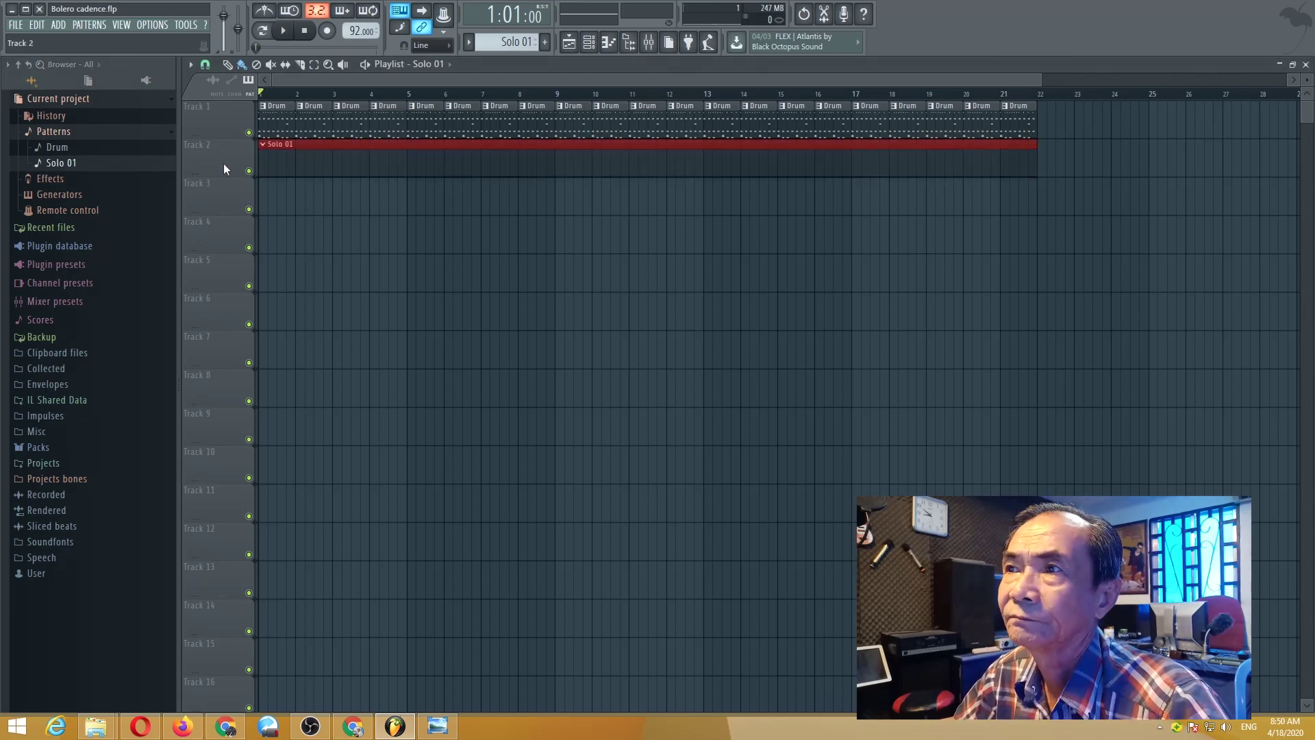
# Add a Mini_DiZi instrument channel to the channel rack.
pyautogui.click(590, 44)
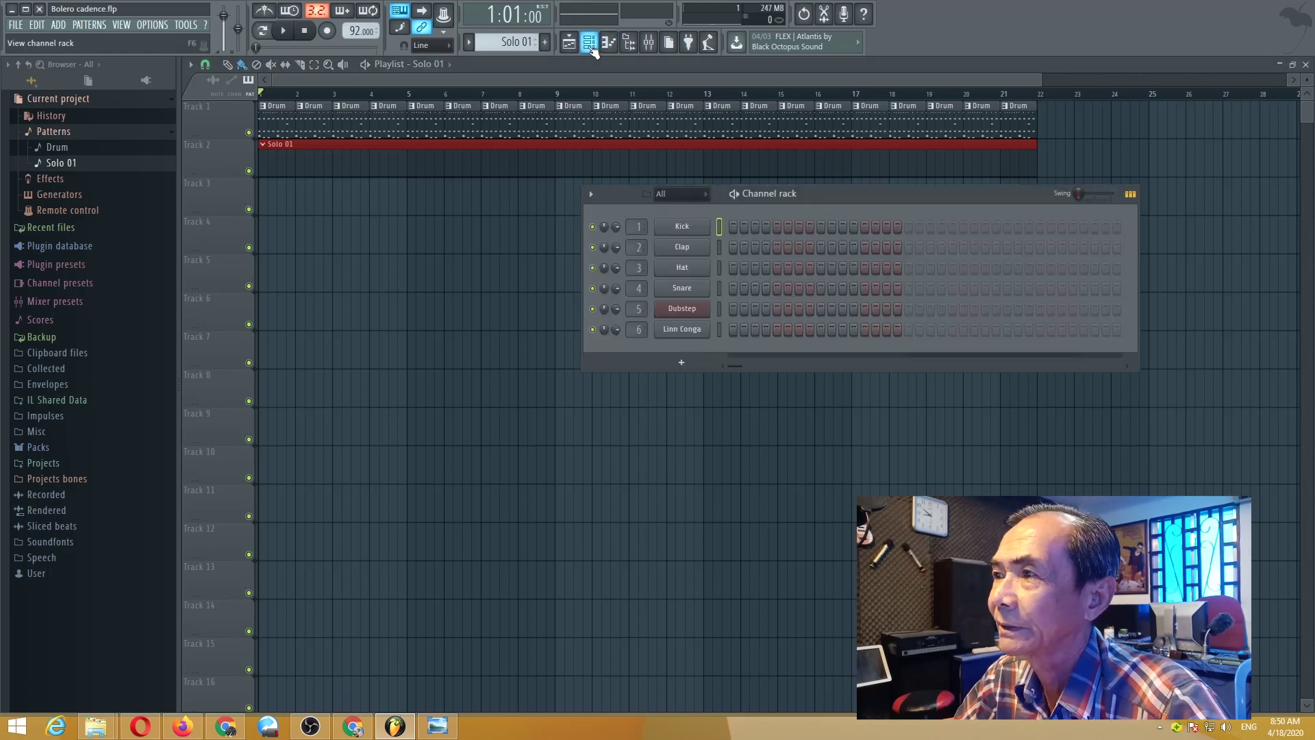
pyautogui.click(685, 366)
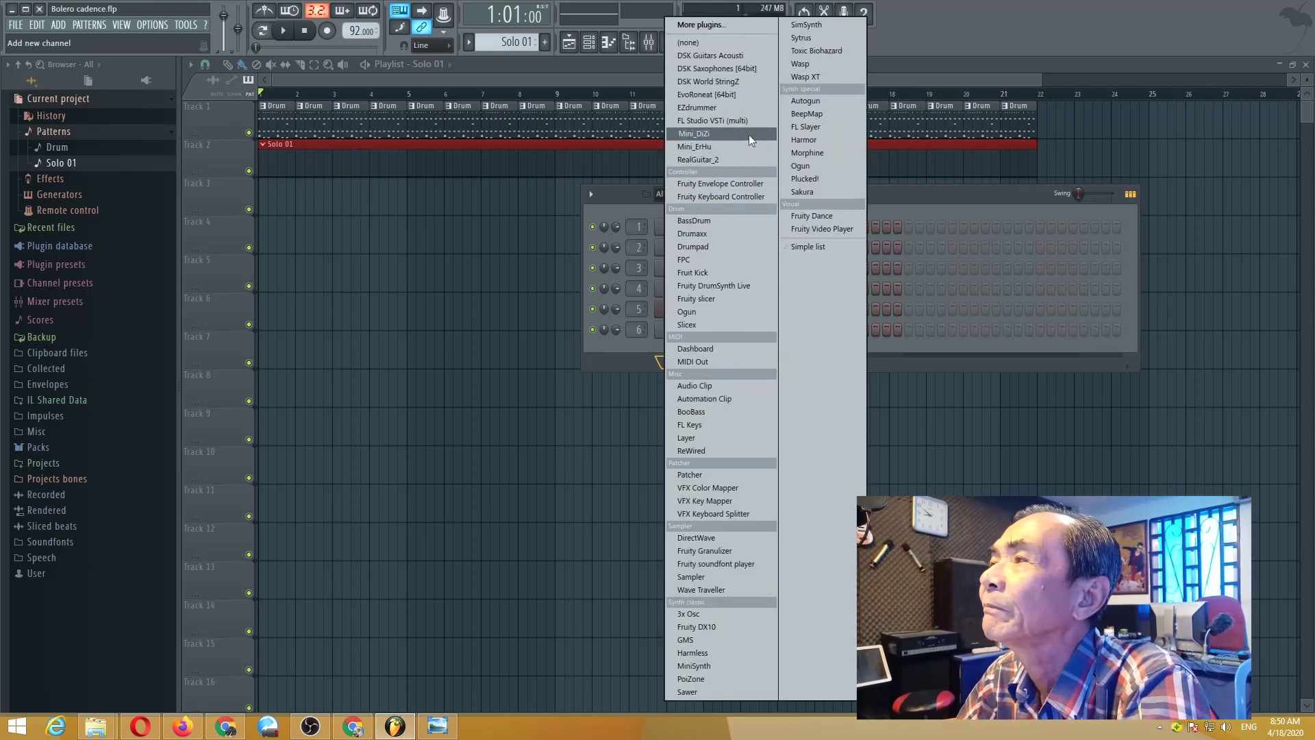
pyautogui.click(718, 134)
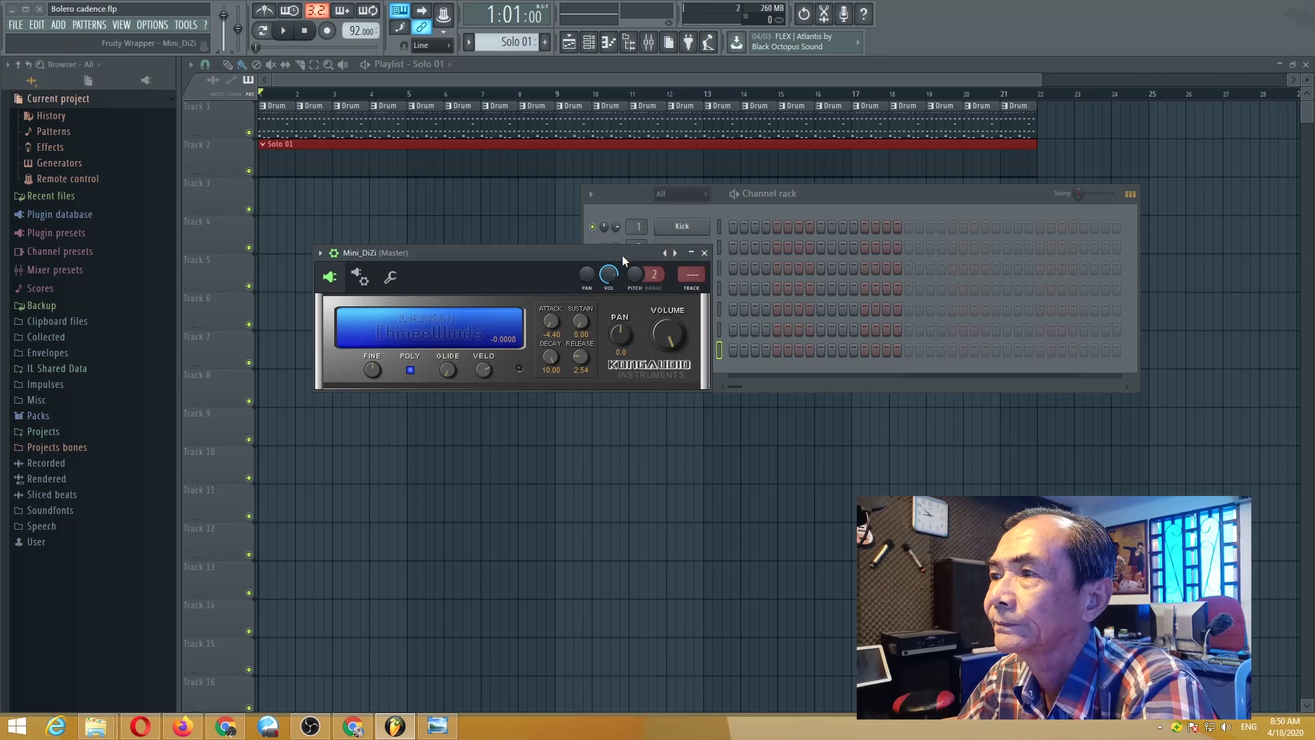
# Move the Mini_DiZi plugin window clear of the channel rack and open the piano roll for the Mini_DiZi channel.
pyautogui.moveTo(622, 255); pyautogui.dragTo(479, 249)
pyautogui.click(561, 248)
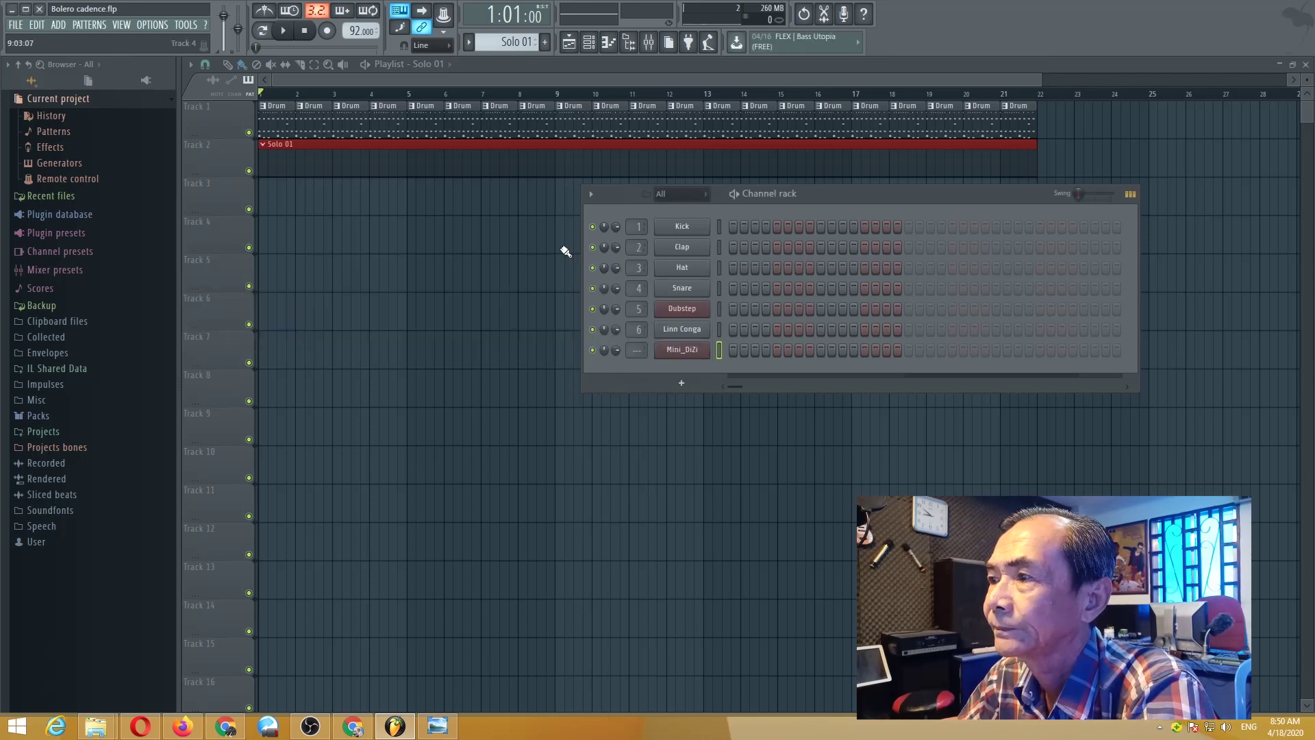
pyautogui.click(700, 355)
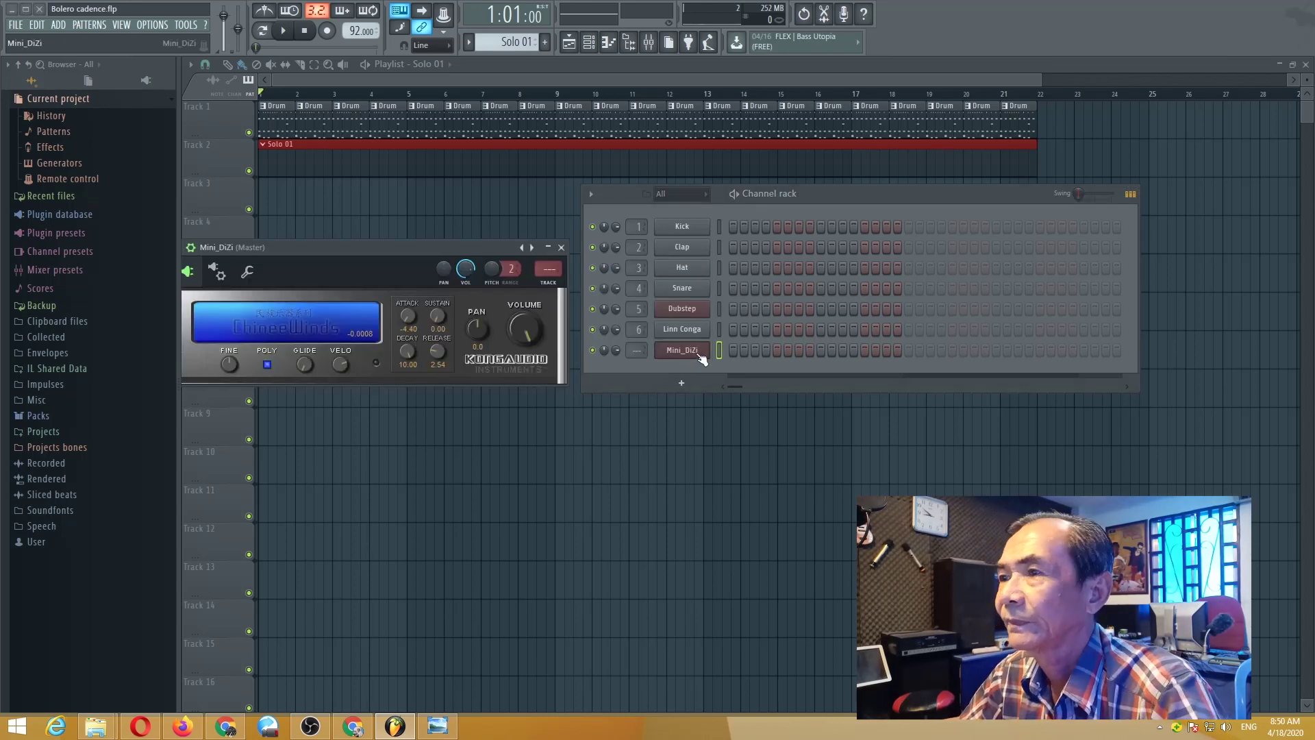
pyautogui.rightClick(700, 355)
pyautogui.click(754, 352)
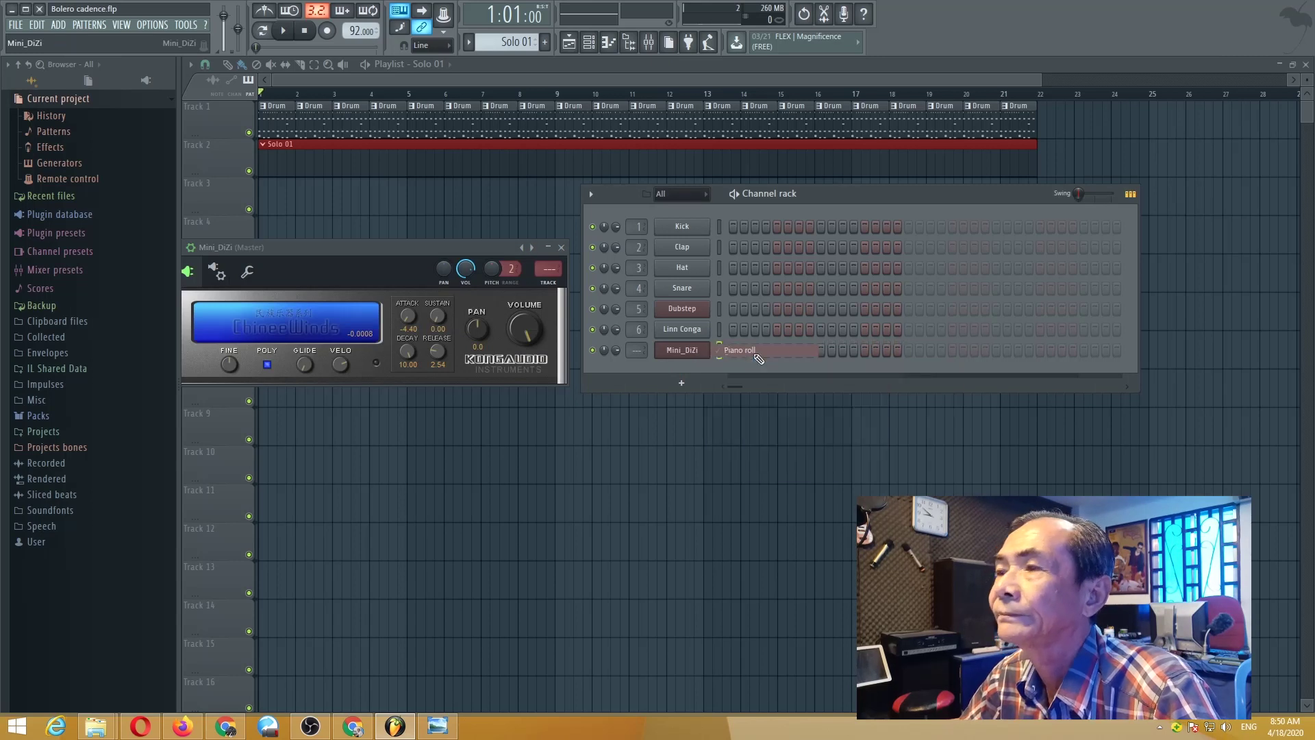
pyautogui.moveTo(553, 386)
pyautogui.mouseDown()
pyautogui.moveTo(570, 330)
pyautogui.moveTo(614, 298)
pyautogui.moveTo(615, 282)
pyautogui.moveTo(579, 315)
pyautogui.moveTo(551, 381)
pyautogui.mouseUp()
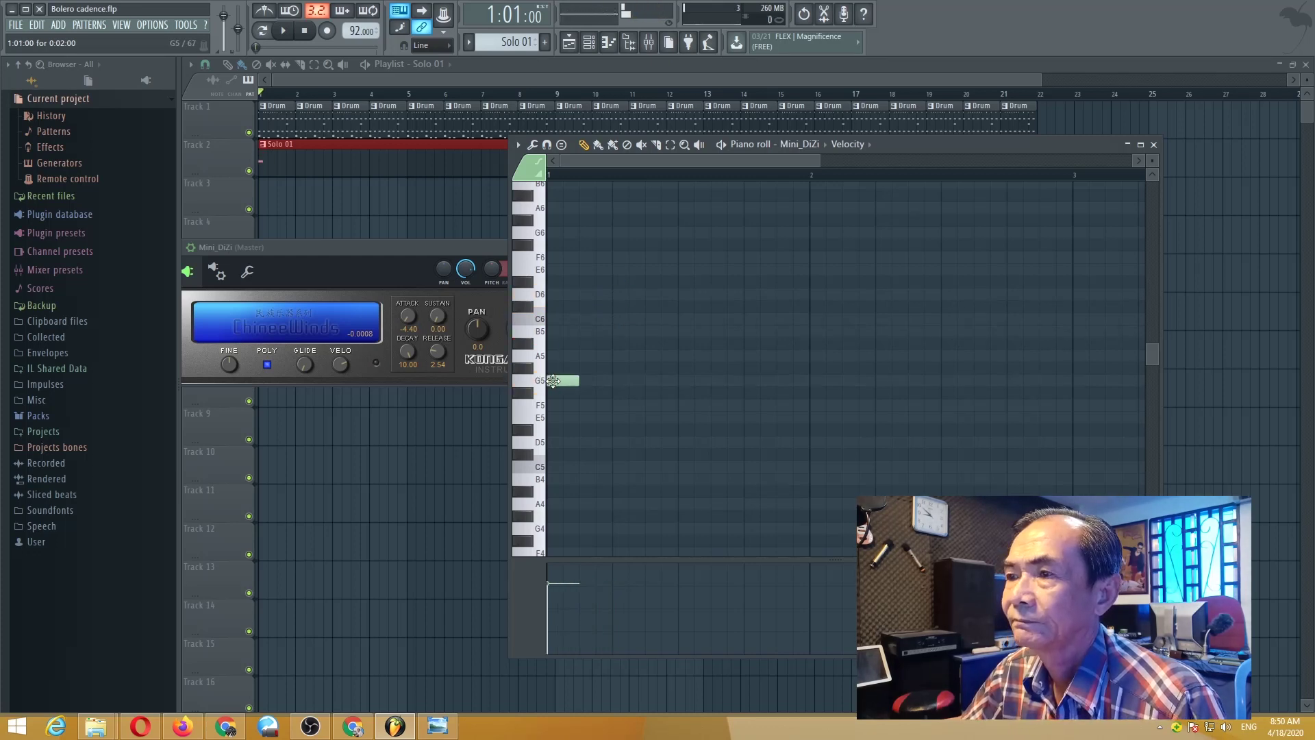
pyautogui.rightClick(554, 381)
pyautogui.click(553, 381)
pyautogui.rightClick(553, 381)
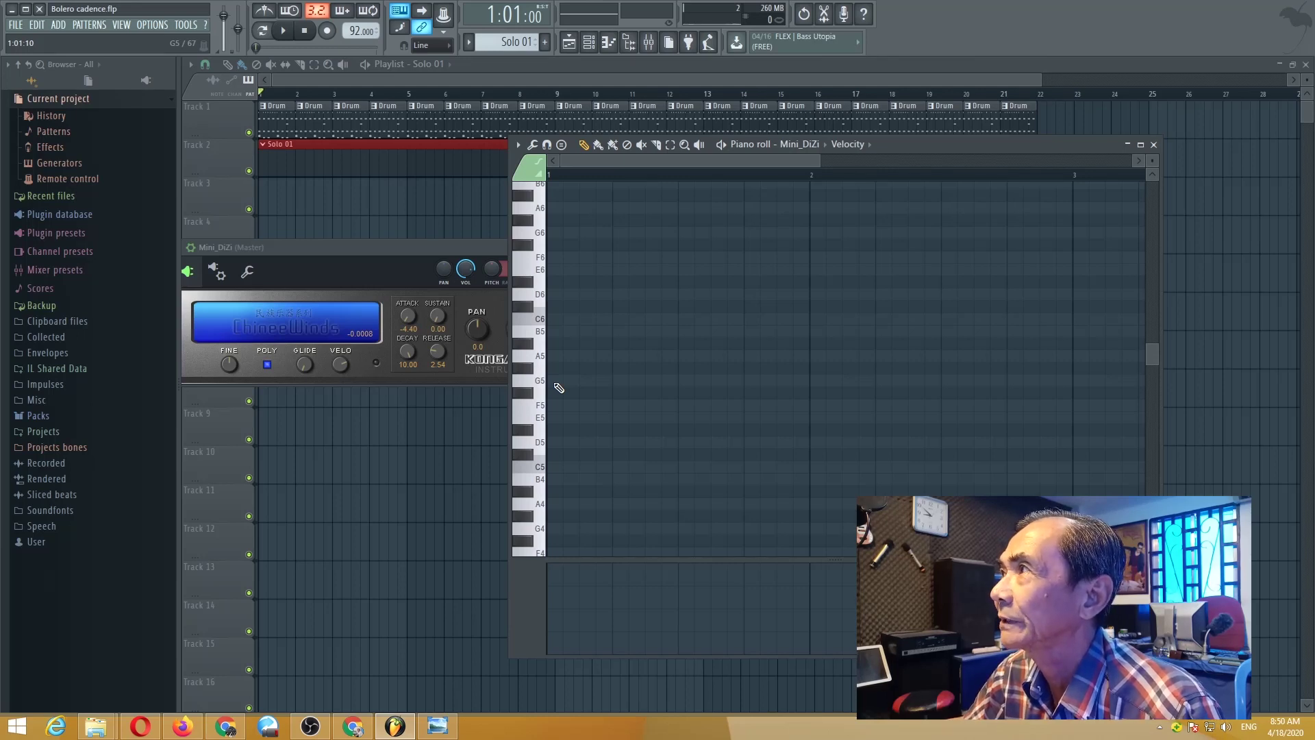
# Draw a rough melody of C7, C7, D7, C7, E7, B6, G#6 and D7 notes in the first bar and the start of the second.
pyautogui.scroll(3, 559, 387)
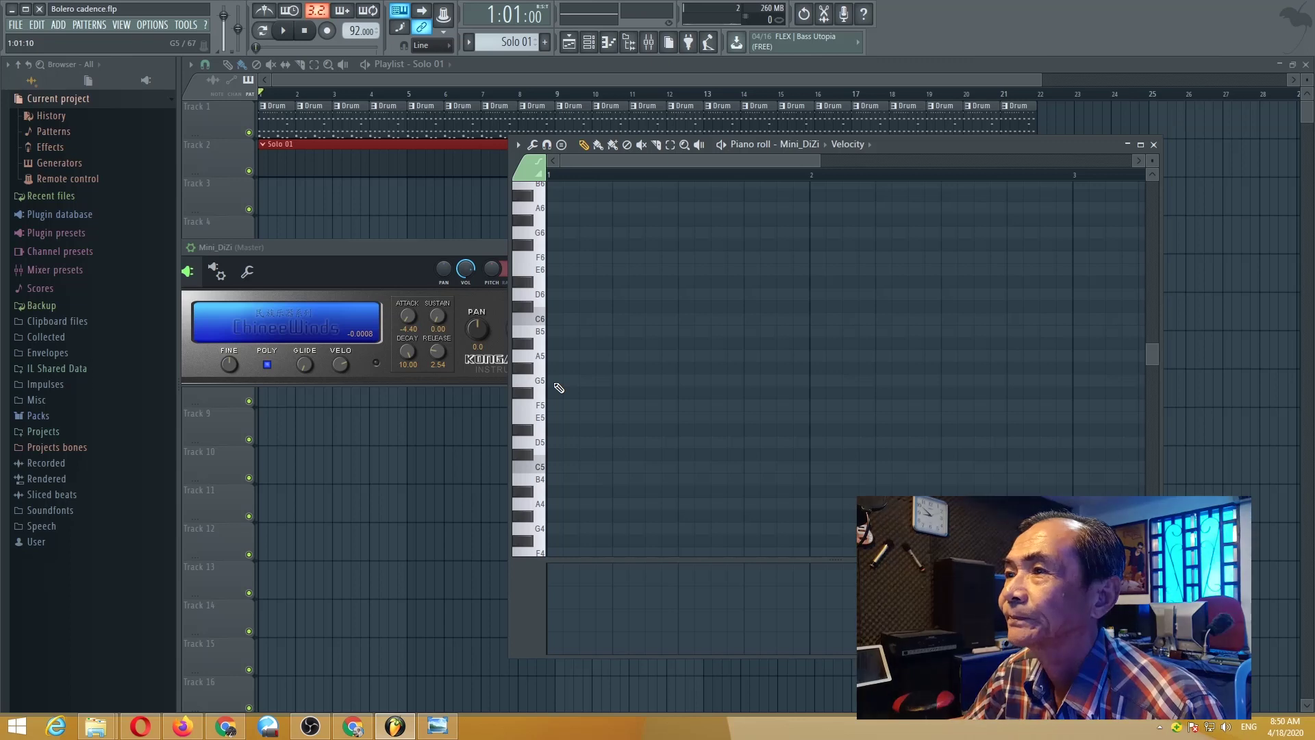
pyautogui.click(559, 283)
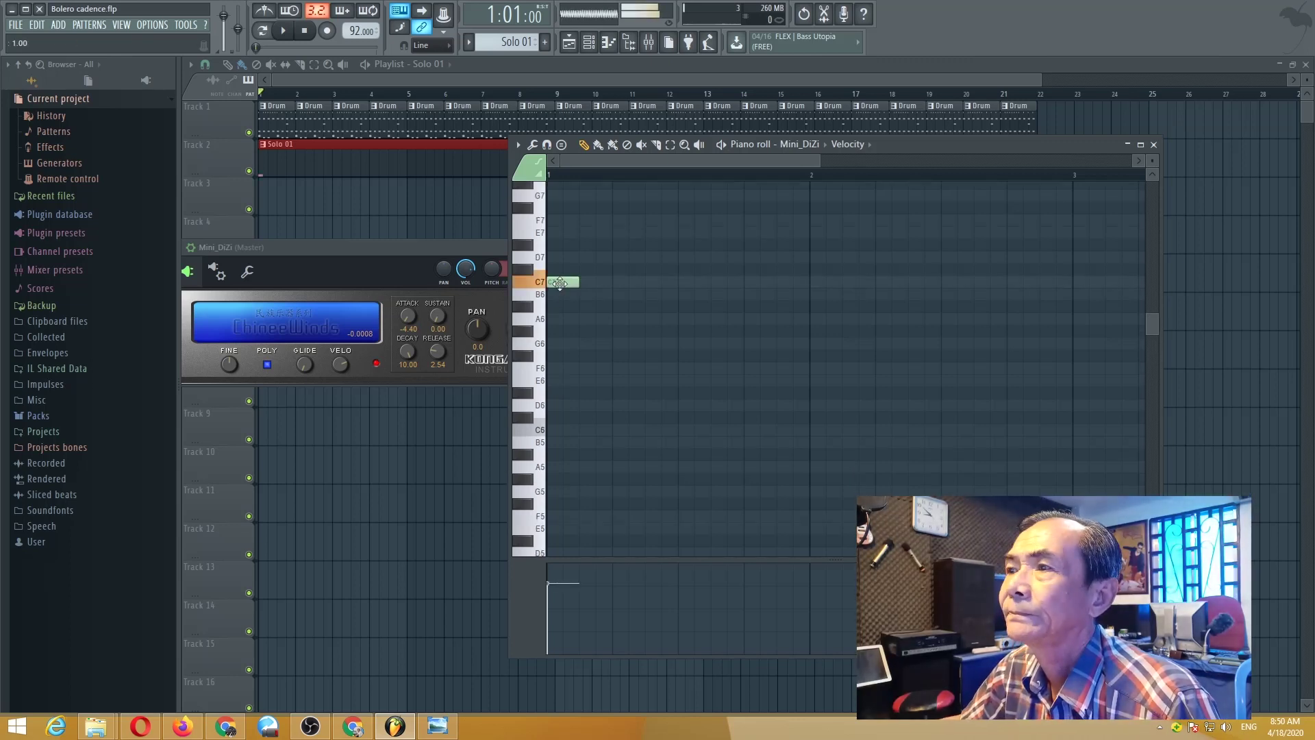
pyautogui.click(587, 281)
pyautogui.click(620, 257)
pyautogui.click(680, 282)
pyautogui.click(808, 258)
pyautogui.click(743, 233)
pyautogui.click(754, 295)
pyautogui.click(776, 332)
pyautogui.moveTo(758, 296); pyautogui.dragTo(776, 298)
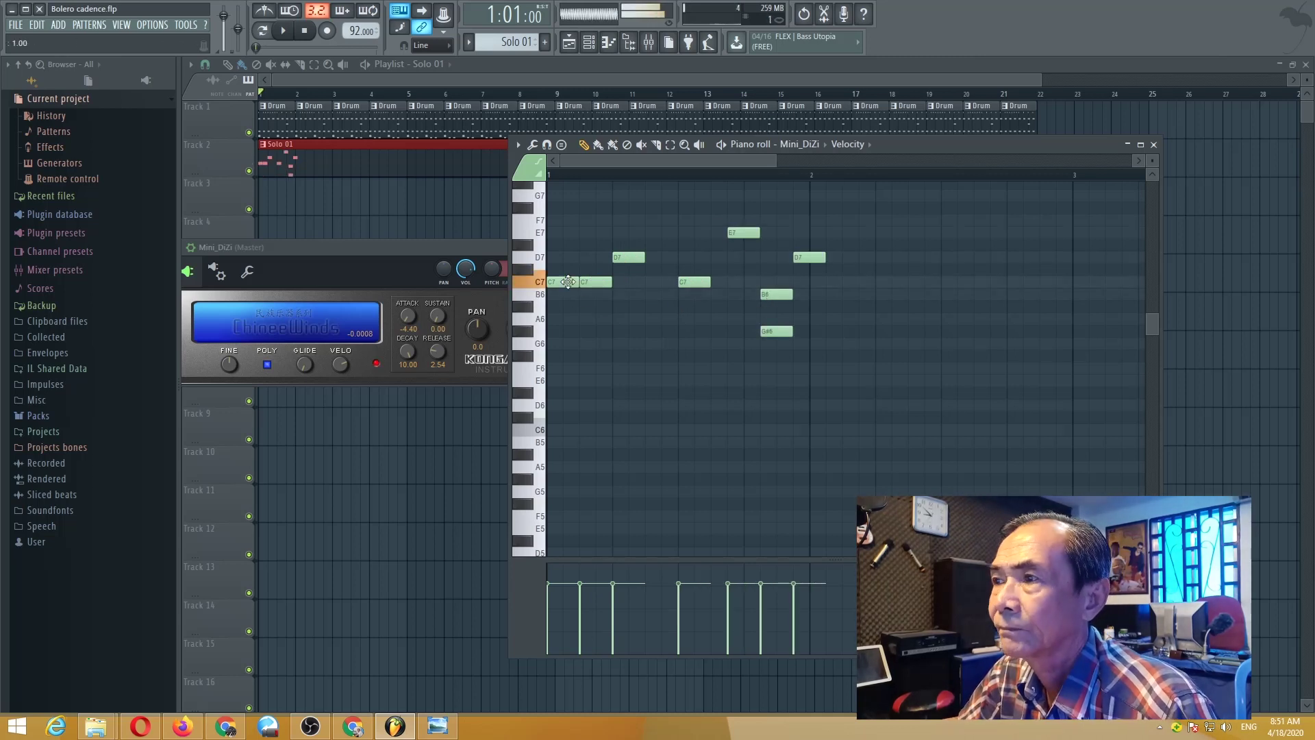
# Audition the phrase and rework the notes following the two opening C7 notes into short B6, D7 and E7 notes.
pyautogui.click(654, 256)
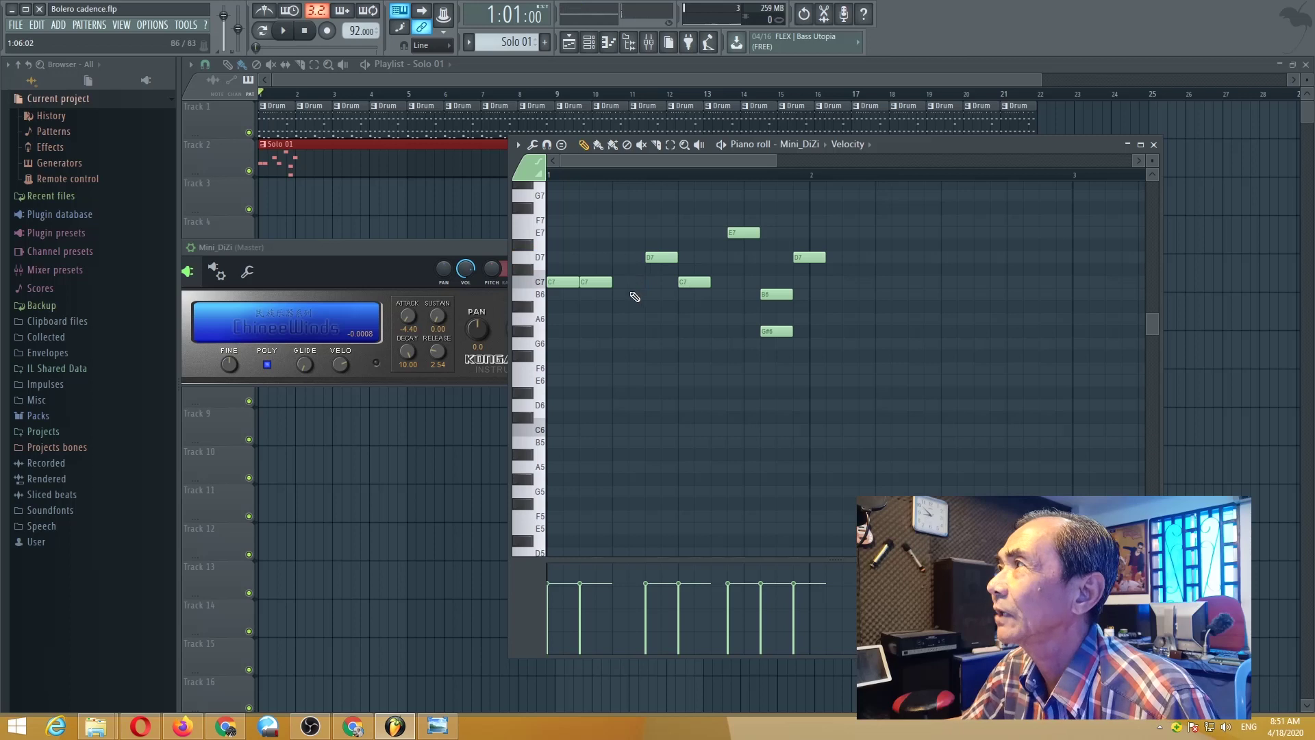
pyautogui.moveTo(582, 283); pyautogui.dragTo(580, 295)
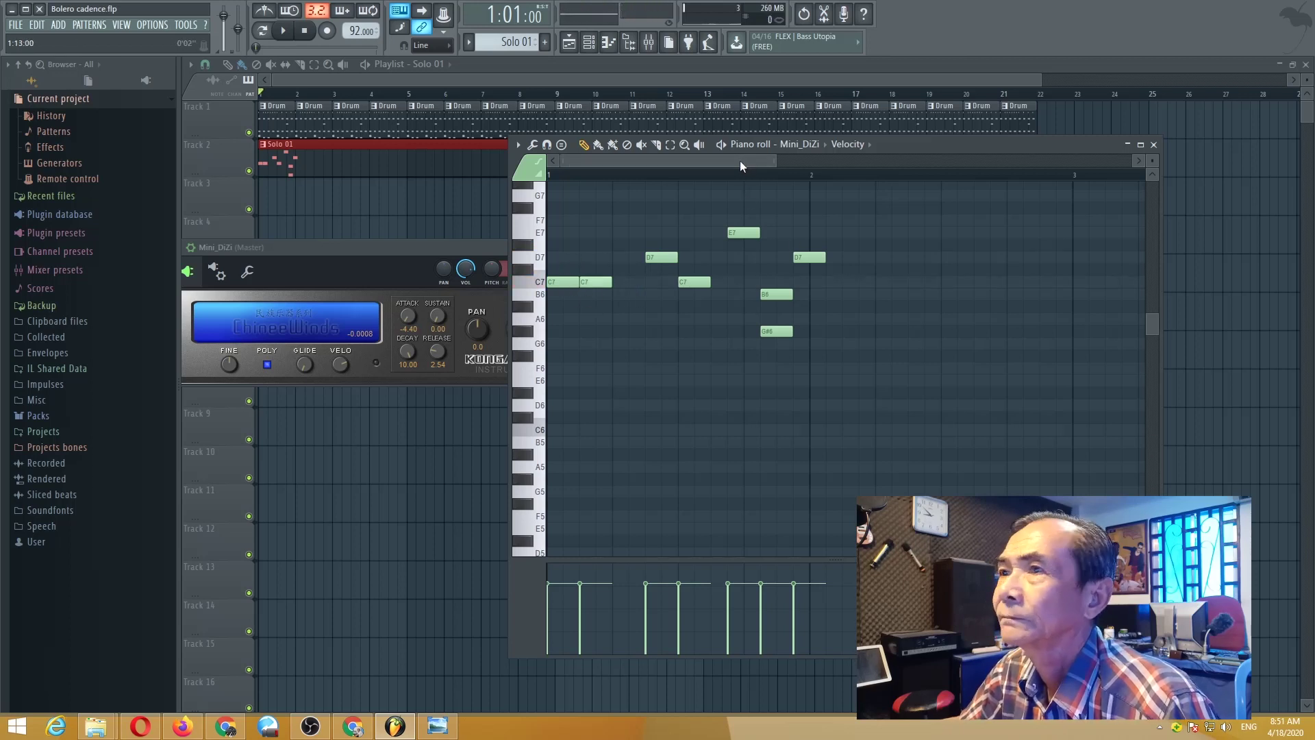
pyautogui.press('space')
pyautogui.press('space')
pyautogui.press('space')
pyautogui.press('space')
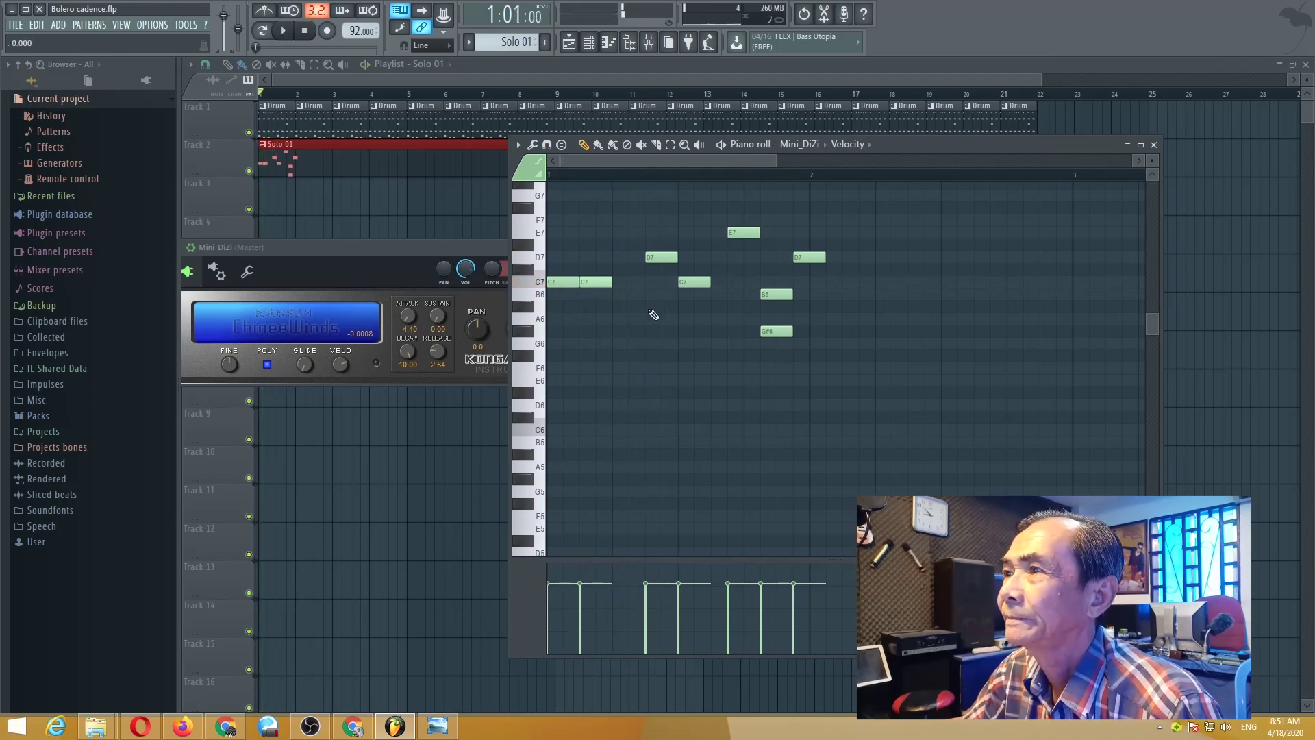
pyautogui.press('space')
pyautogui.press('space')
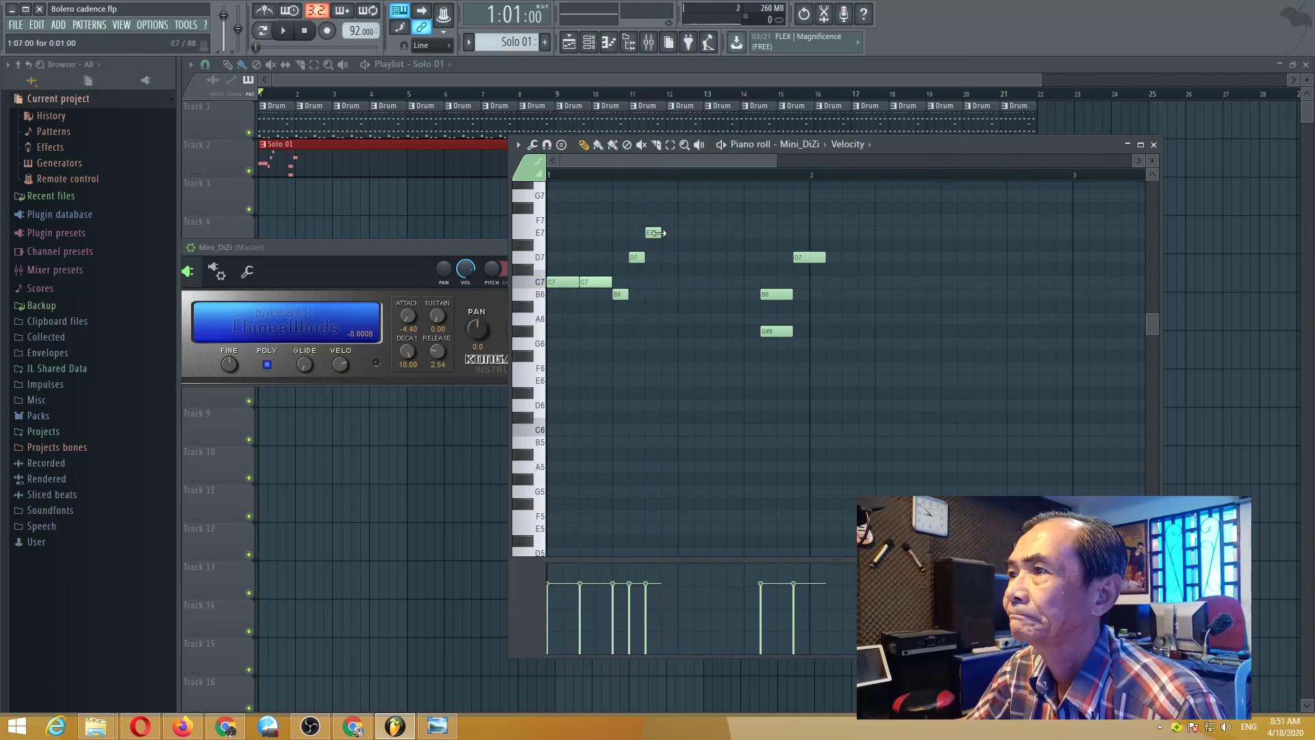
# Move the later B6 note directly after the E7 note, shorten it to match its neighbours, and play the phrase.
pyautogui.moveTo(778, 296); pyautogui.dragTo(678, 295)
pyautogui.press('space')
pyautogui.press('space')
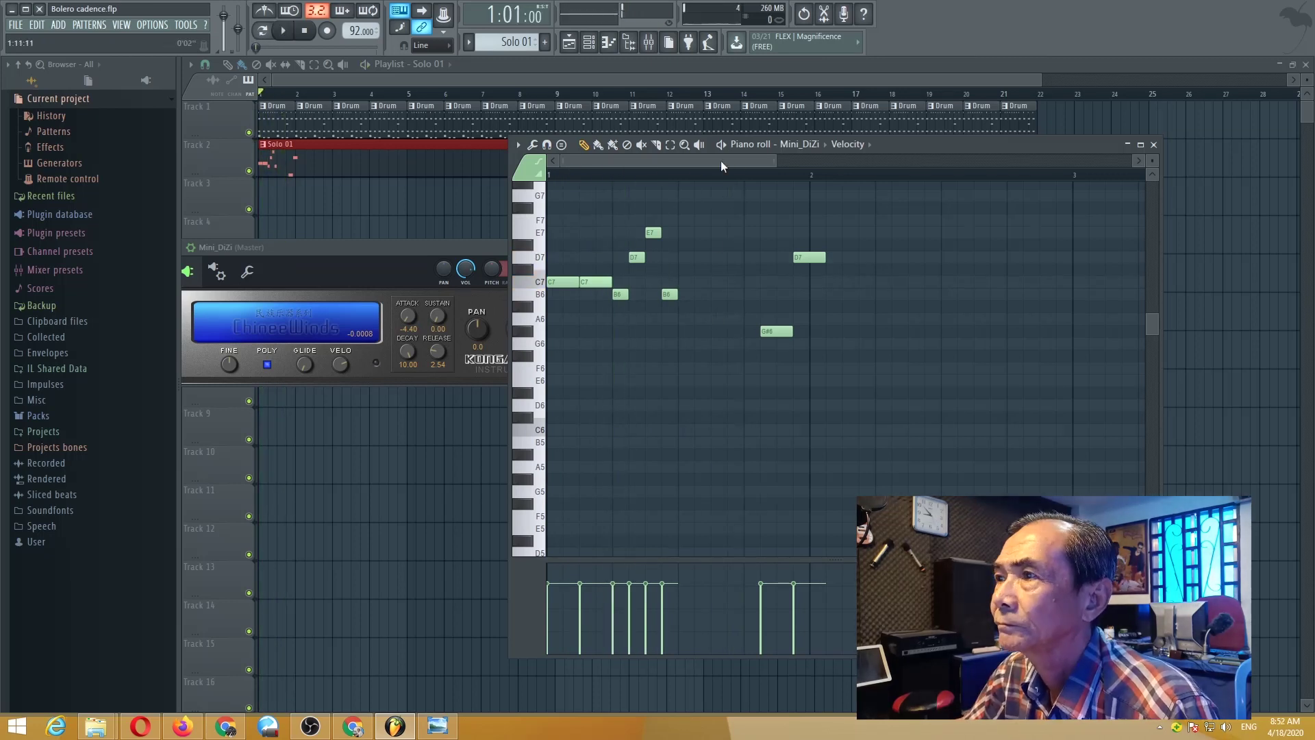
pyautogui.rightClick(603, 282)
pyautogui.click(603, 281)
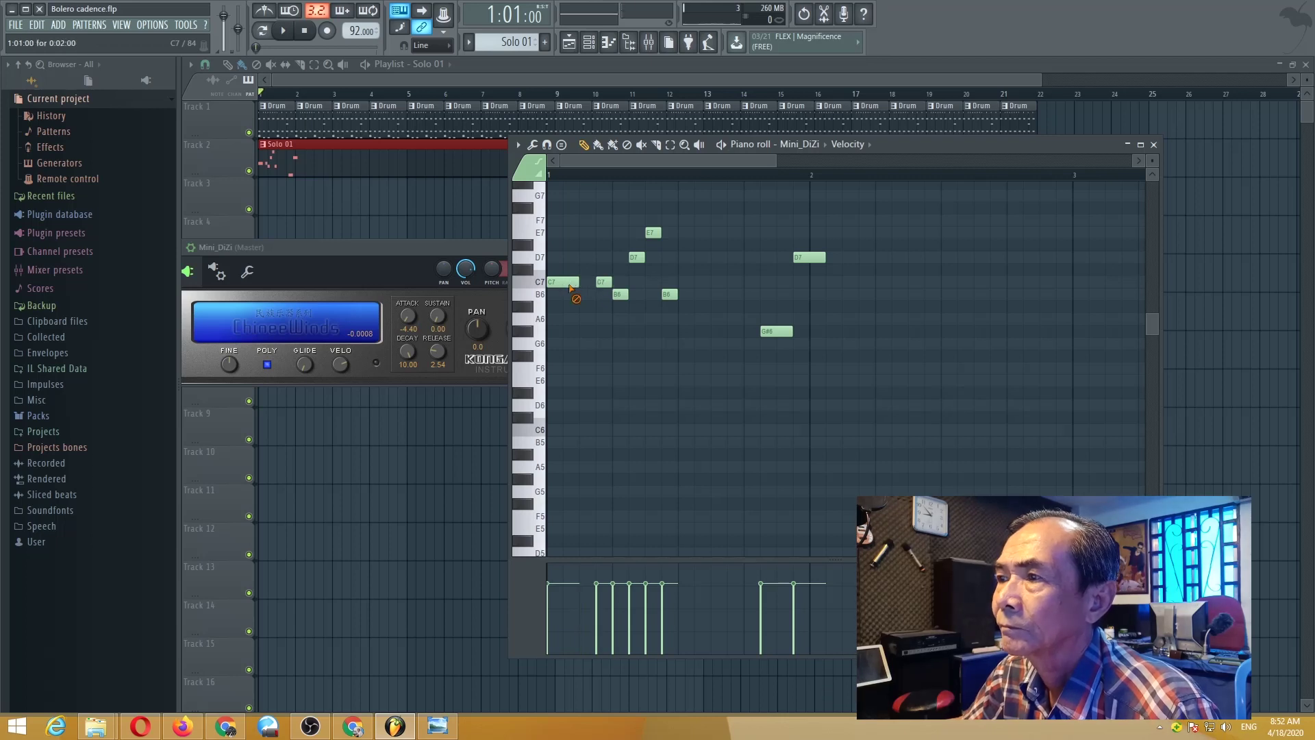
pyautogui.rightClick(573, 283)
pyautogui.click(585, 280)
pyautogui.press('space')
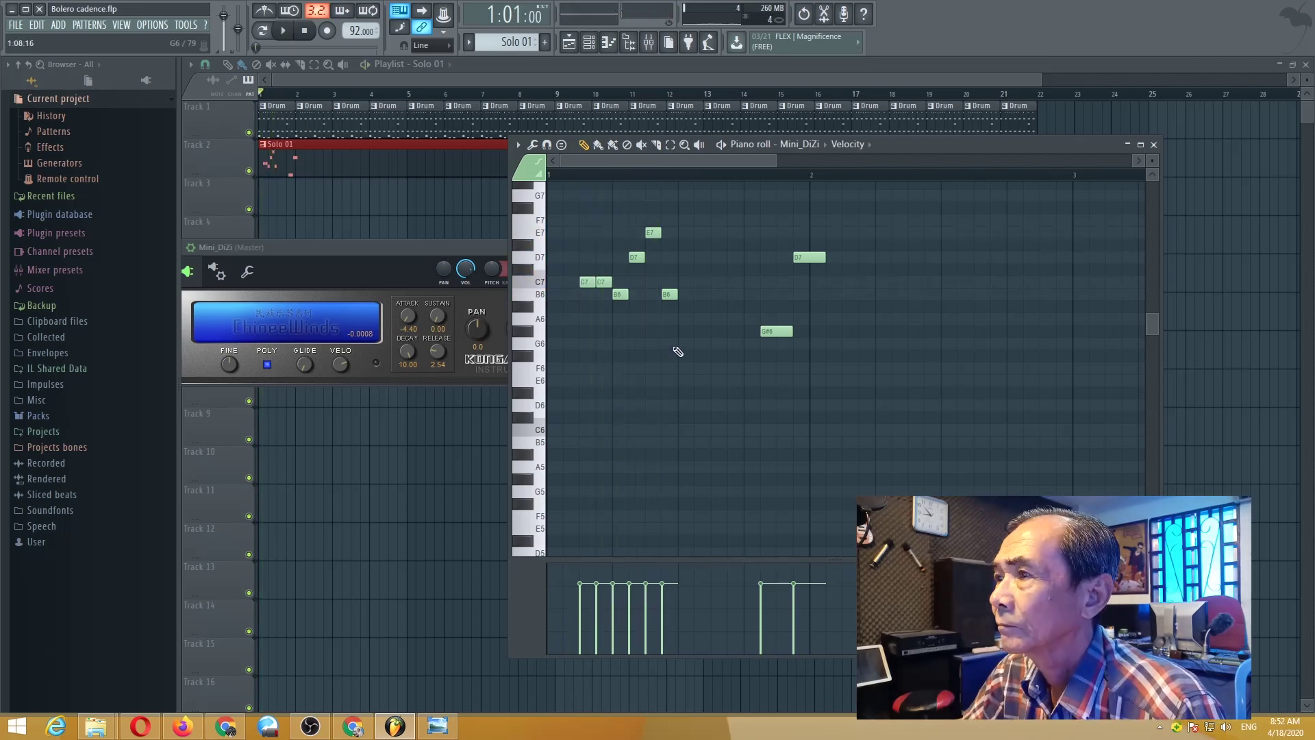
pyautogui.press('space')
pyautogui.click(571, 282)
pyautogui.rightClick(604, 282)
pyautogui.moveTo(572, 281); pyautogui.dragTo(556, 282)
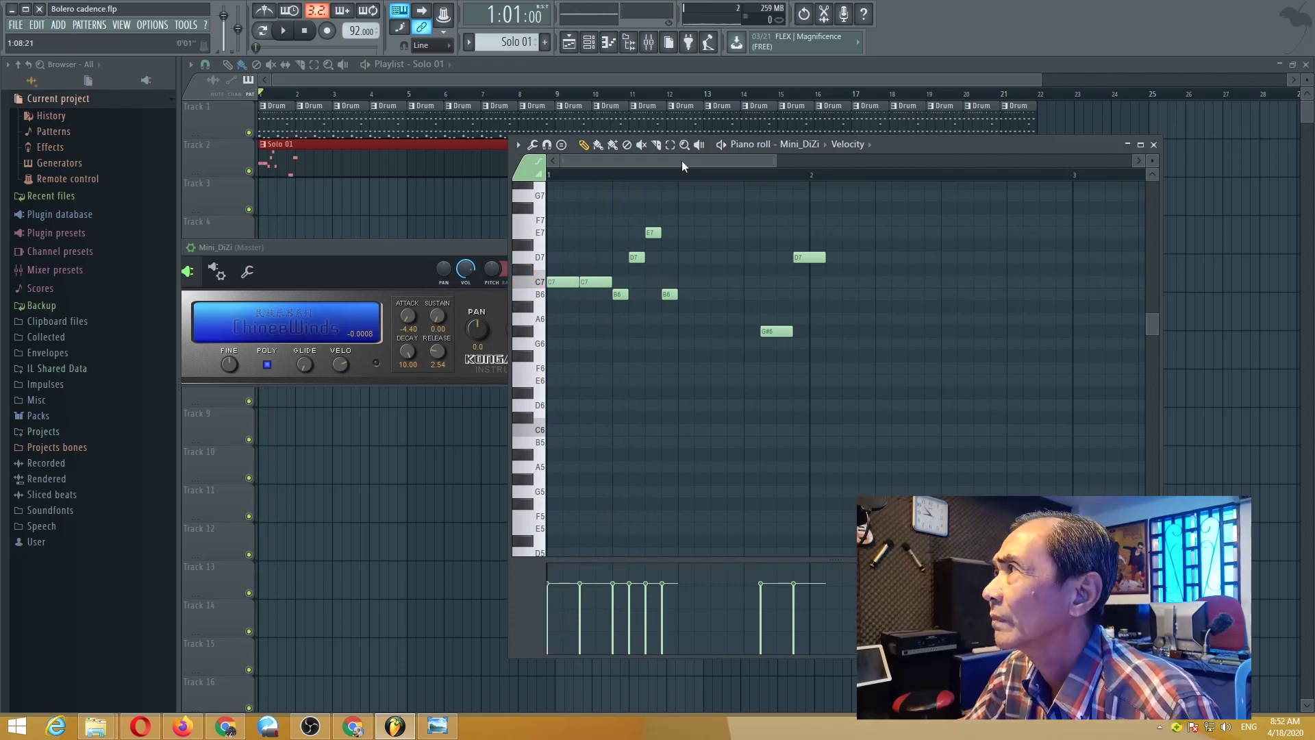
# Move the G#6 note directly after the second B6, shorten it, retune it to A6, and audition the phrase.
pyautogui.press('space')
pyautogui.press('space')
pyautogui.moveTo(778, 331); pyautogui.dragTo(699, 336)
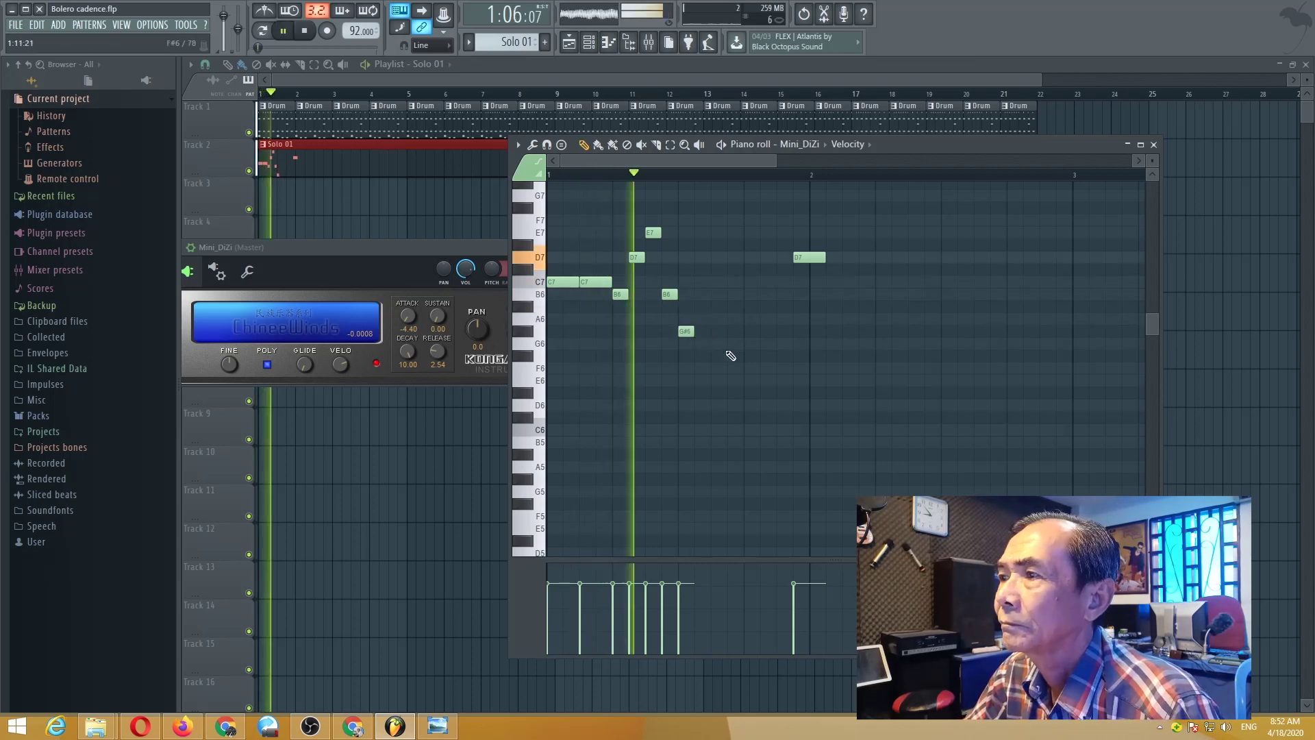
pyautogui.click(686, 331)
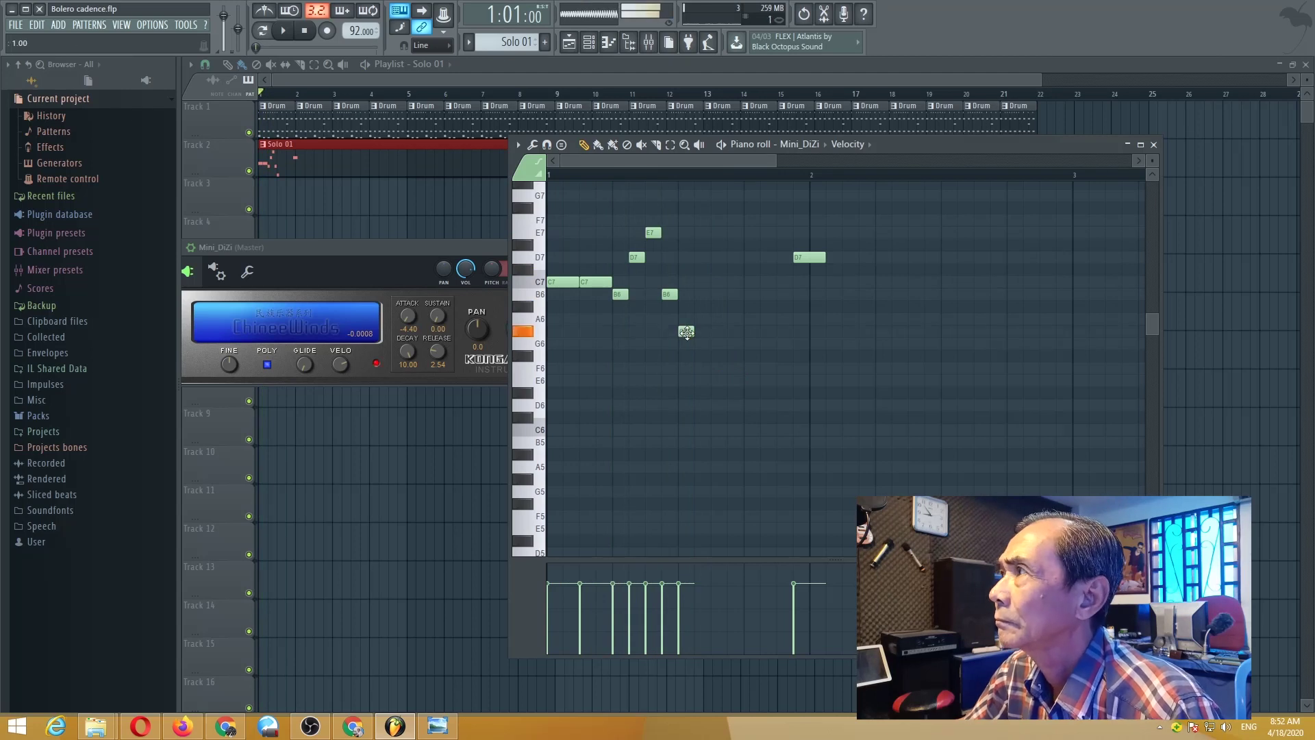
pyautogui.hotkey('ctrl', 'z')
pyautogui.press('space')
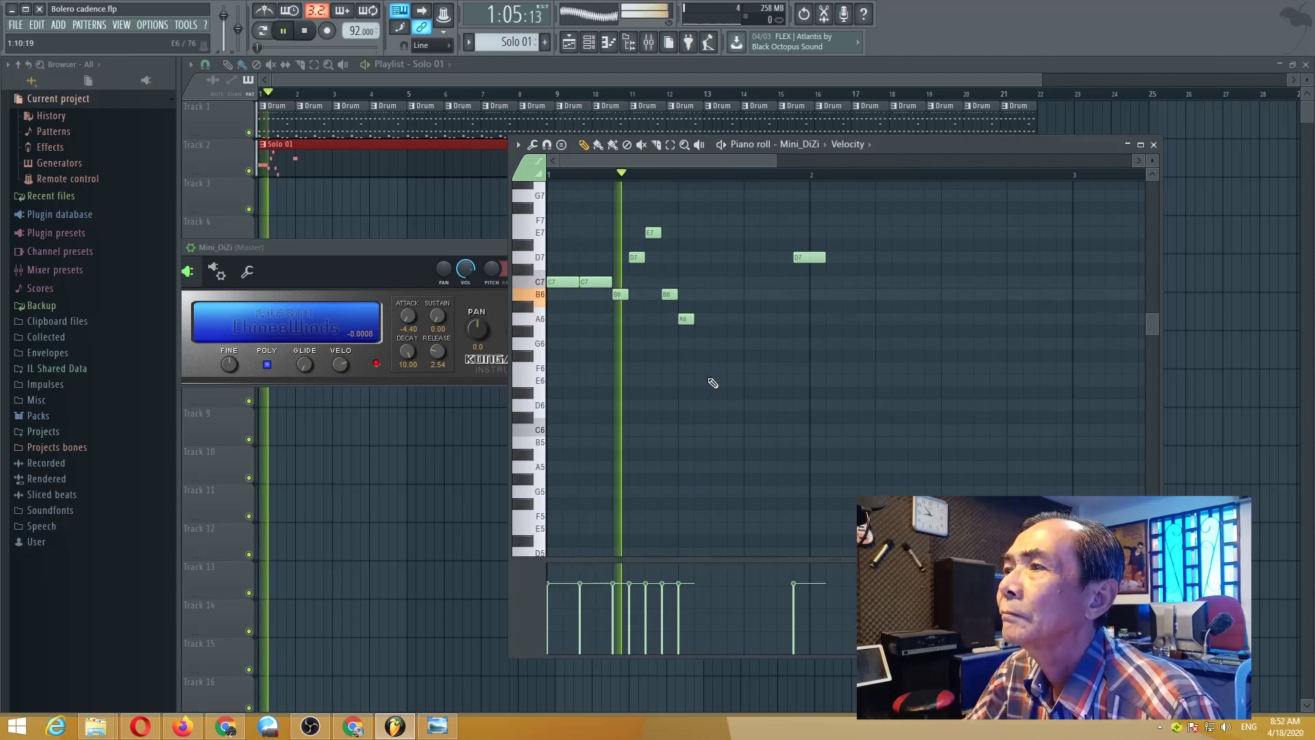
pyautogui.press('space')
# Turn the last D7 into a longer G6 after A6 and continue the melody with E6, G6, A6, C7, A6, G6, E6, D6 and C6.
pyautogui.moveTo(803, 261); pyautogui.dragTo(711, 345)
pyautogui.press('space')
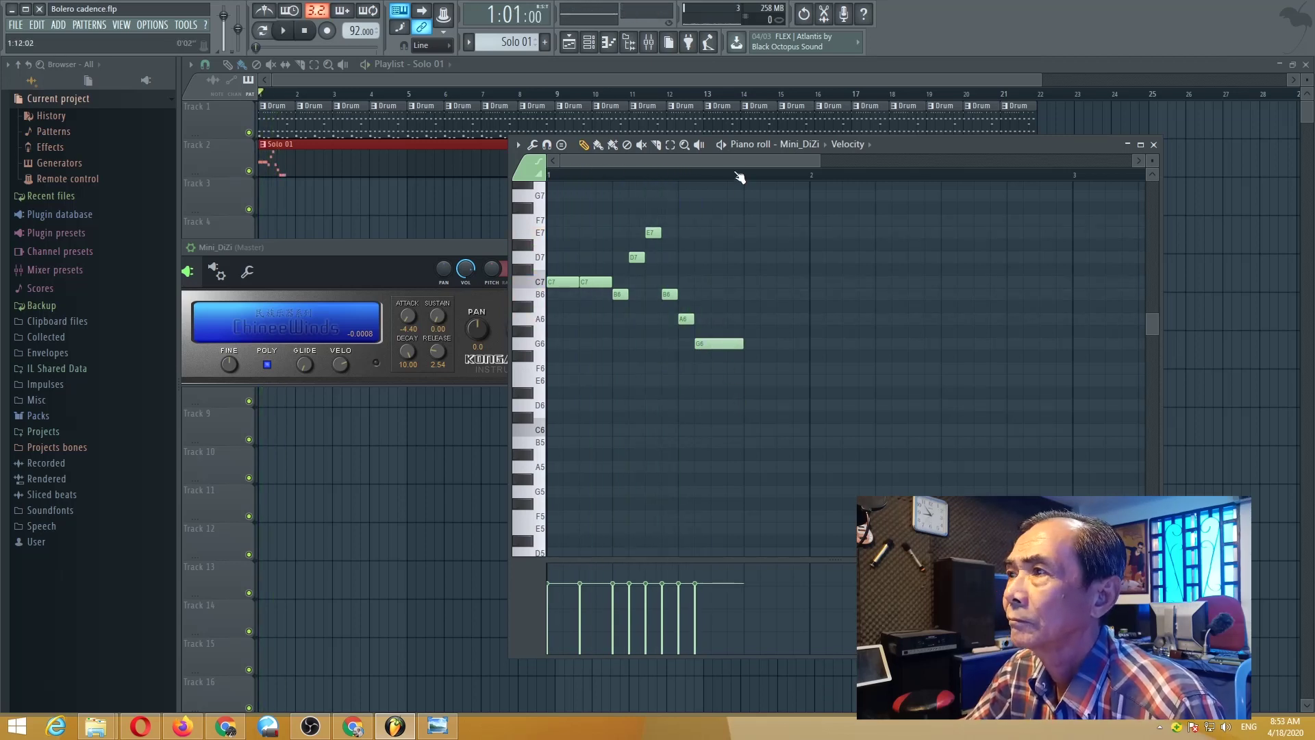
pyautogui.press('space')
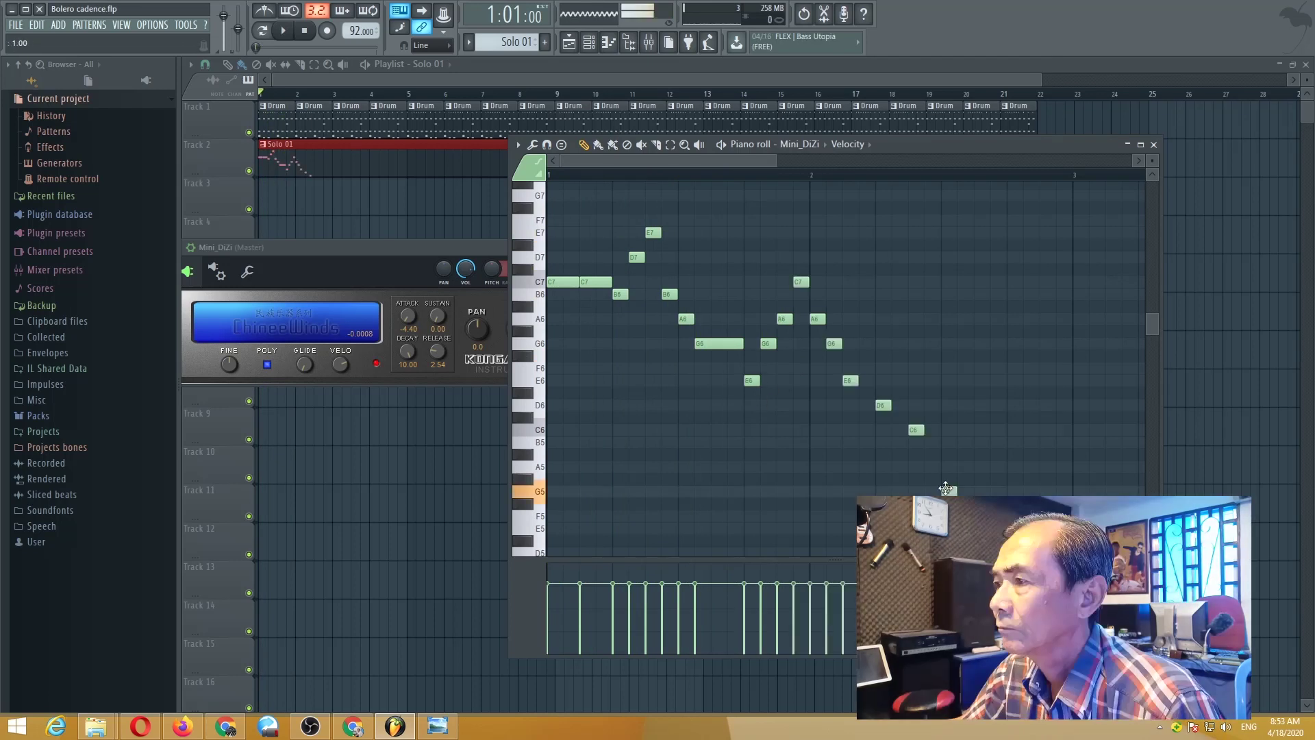
pyautogui.rightClick(948, 489)
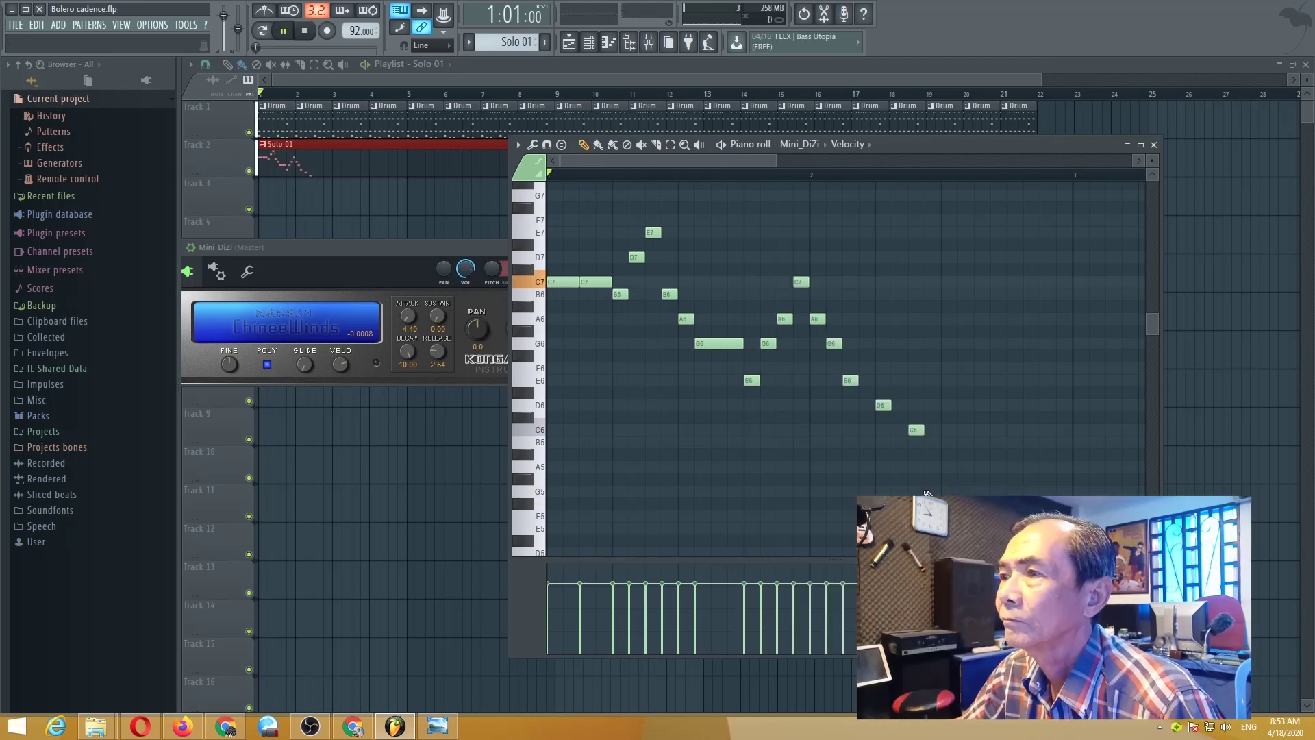
# Play the Mini_DiZi melody repeatedly from the start to check its pitches and timing.
pyautogui.press('space')
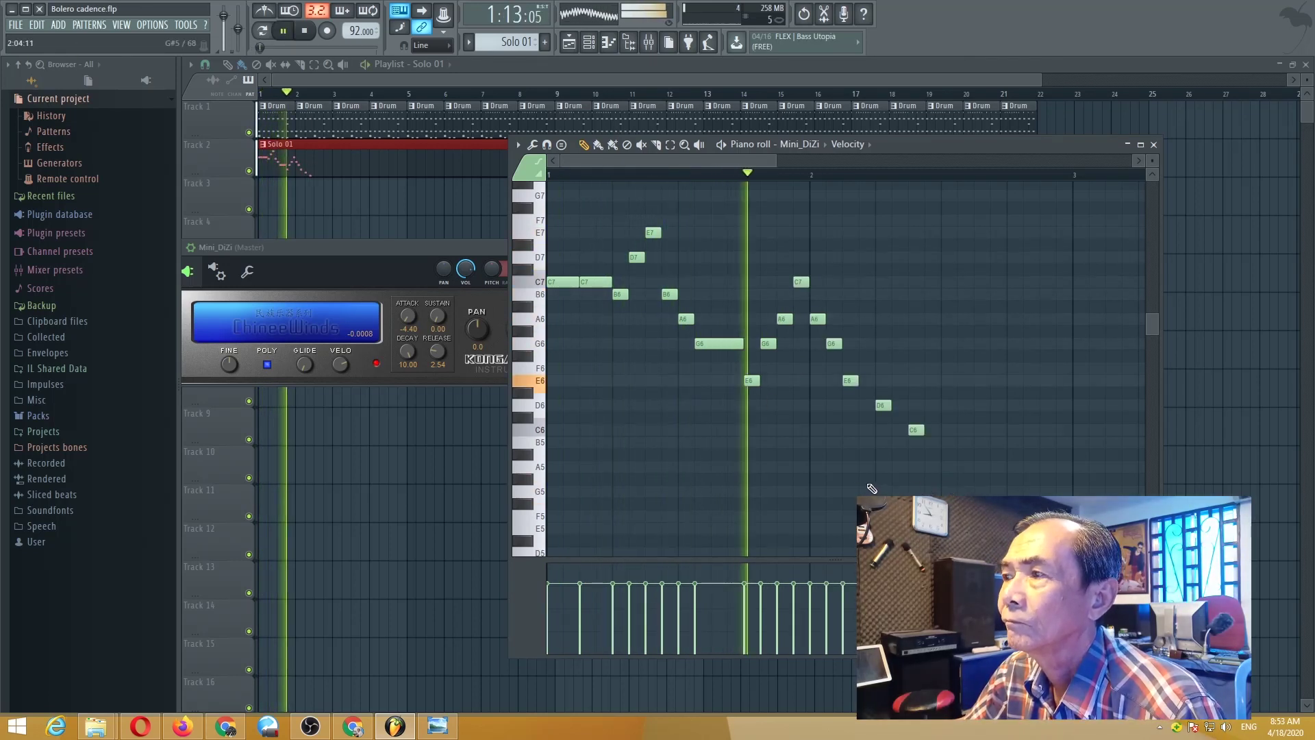
pyautogui.press('space')
pyautogui.scroll(3, 759, 251)
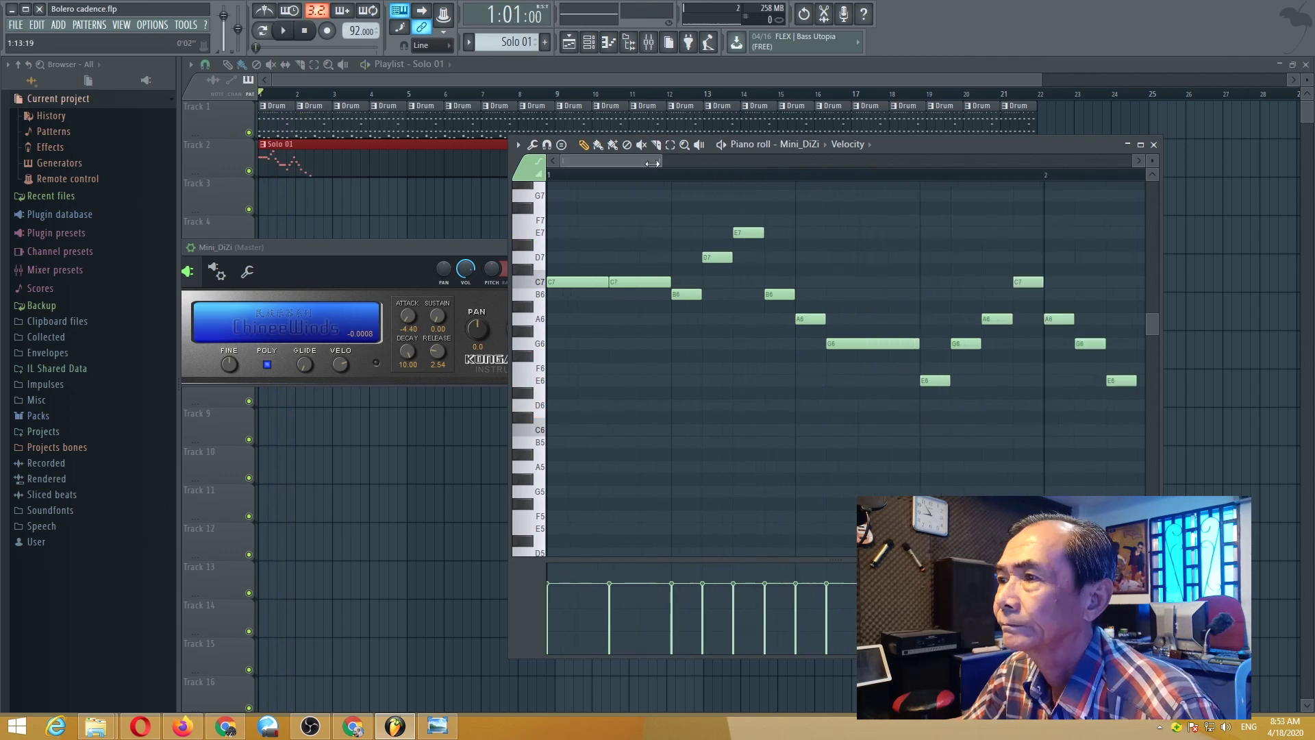
pyautogui.press('space')
pyautogui.press('space')
pyautogui.press('space')
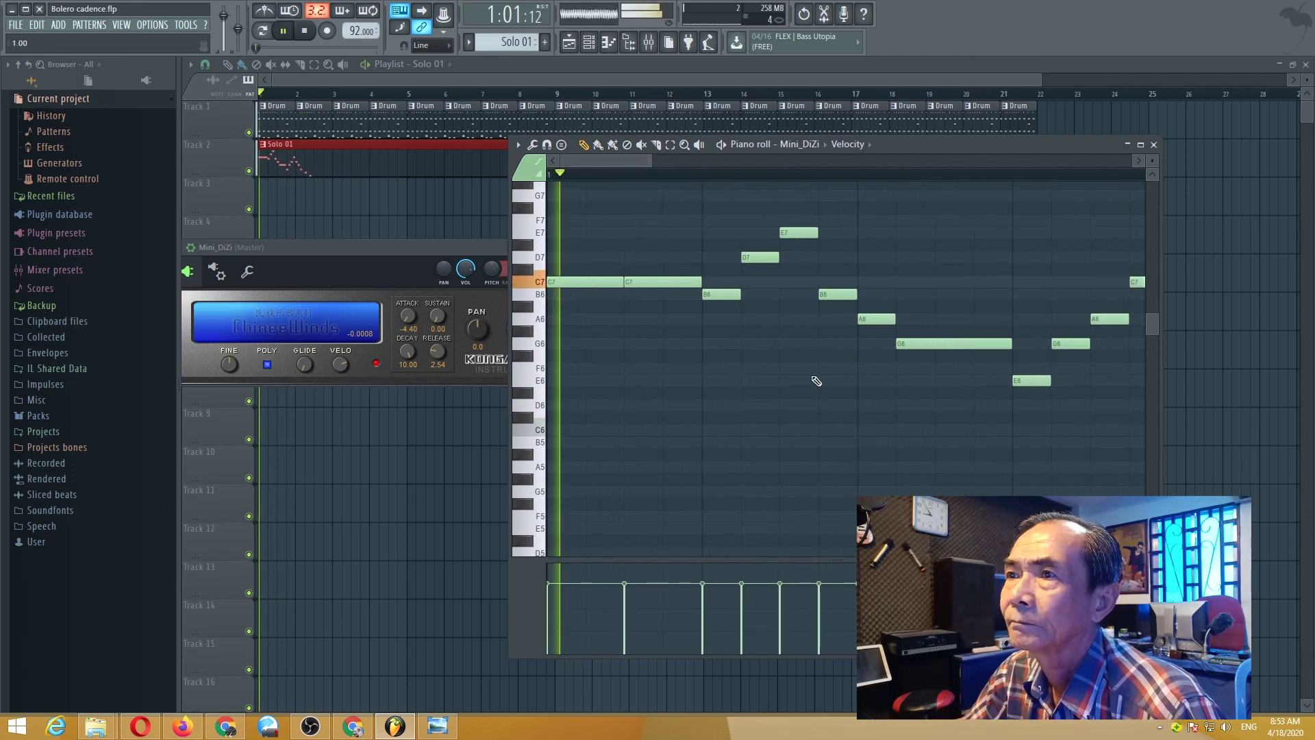
pyautogui.press('space')
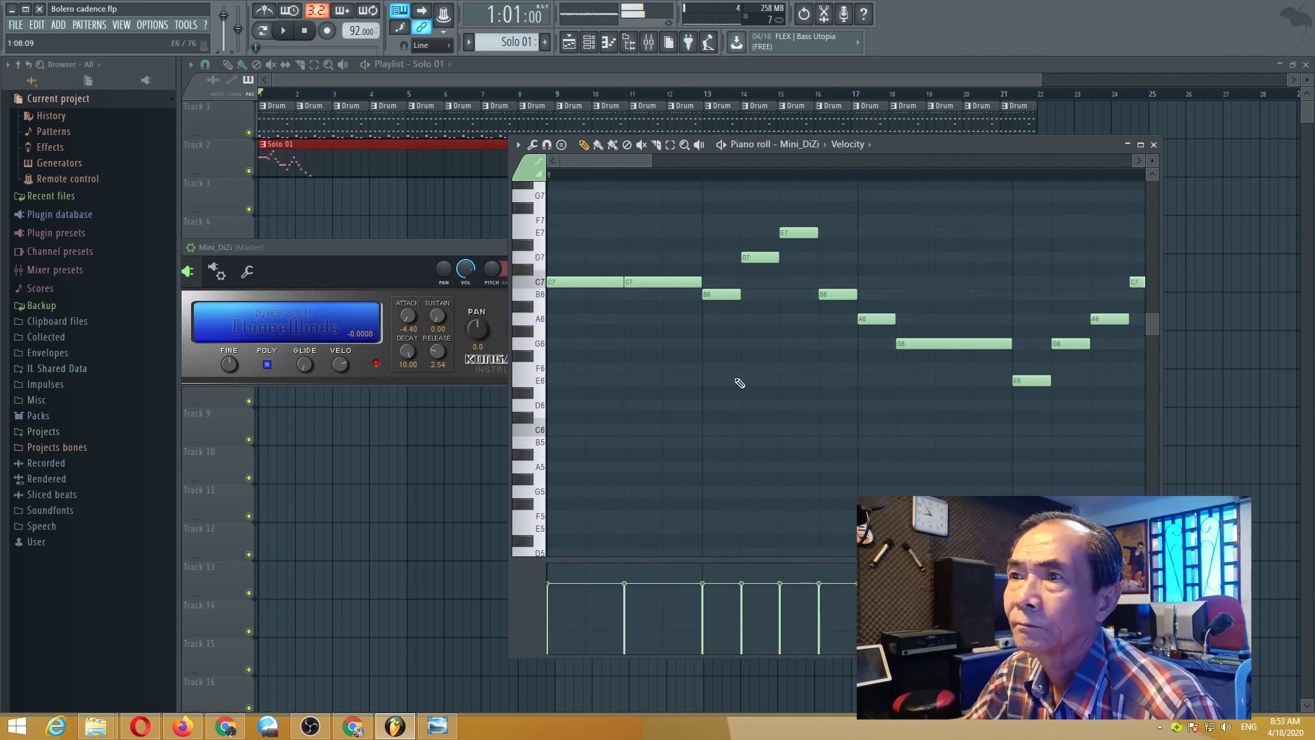
pyautogui.press('space')
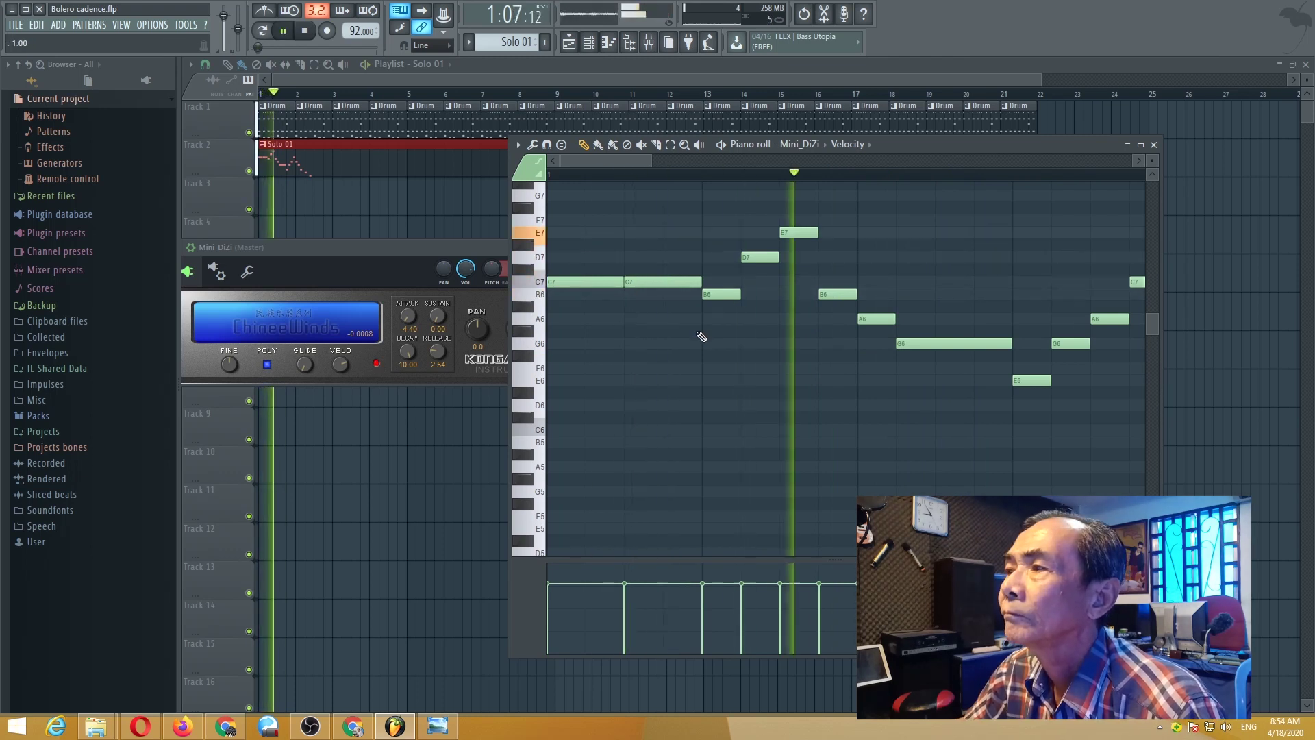
# Play the Mini_DiZi melody several times from the start, listening closely to the opening rise from B6 to E7.
pyautogui.press('space')
pyautogui.press('space')
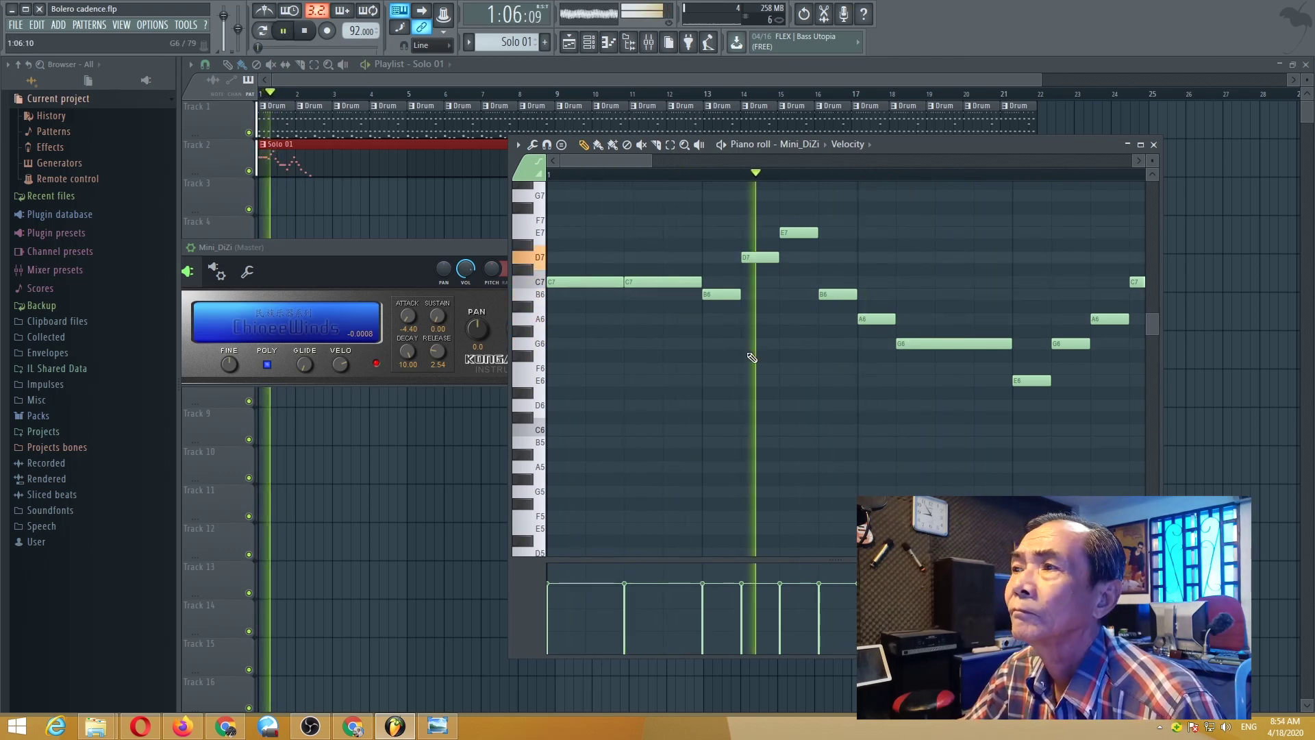
pyautogui.press('space')
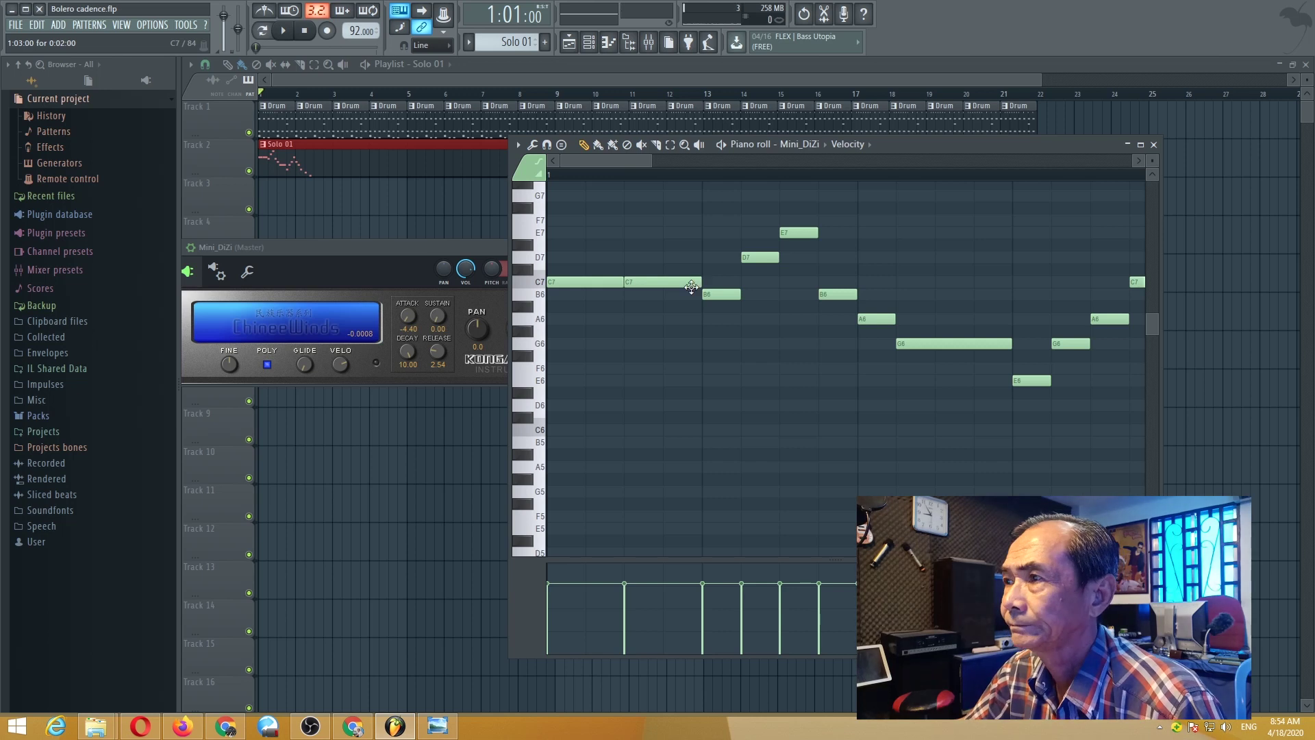
pyautogui.press('space')
pyautogui.press('space')
pyautogui.press('space')
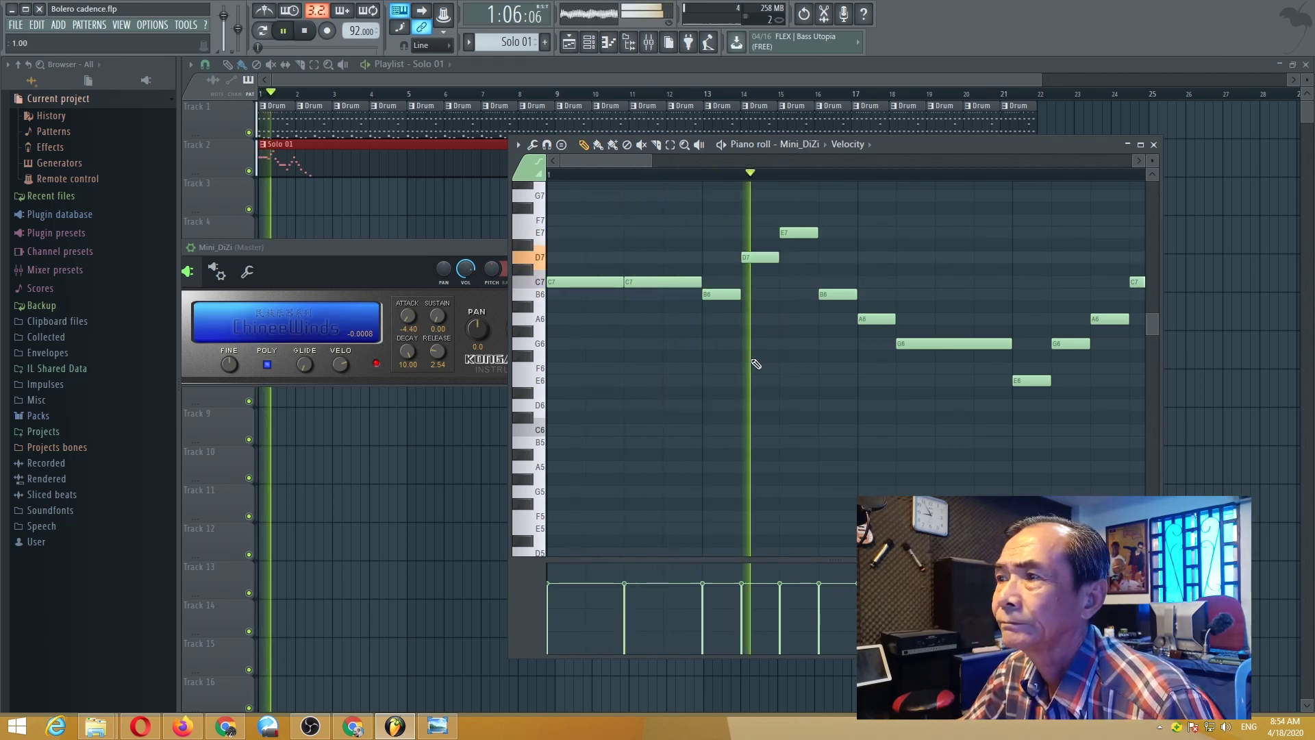
pyautogui.press('space')
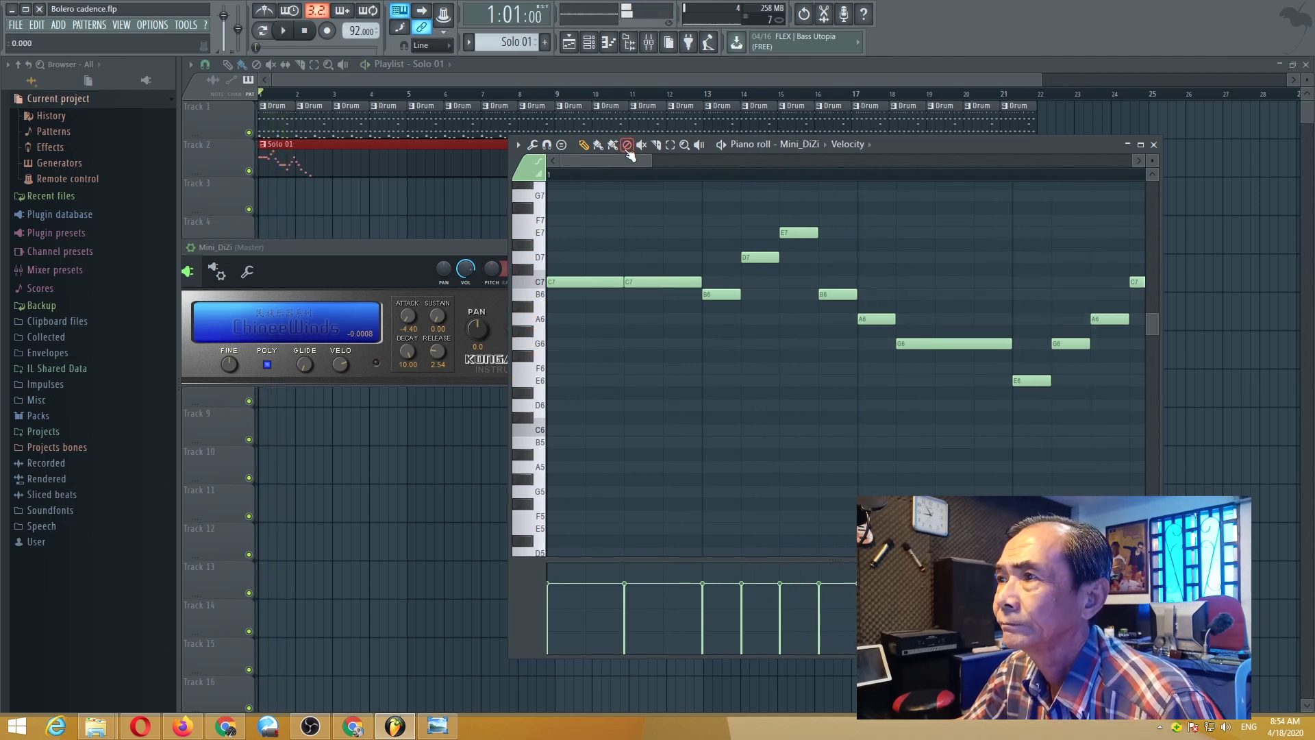
pyautogui.moveTo(647, 162); pyautogui.dragTo(659, 163)
pyautogui.press('space')
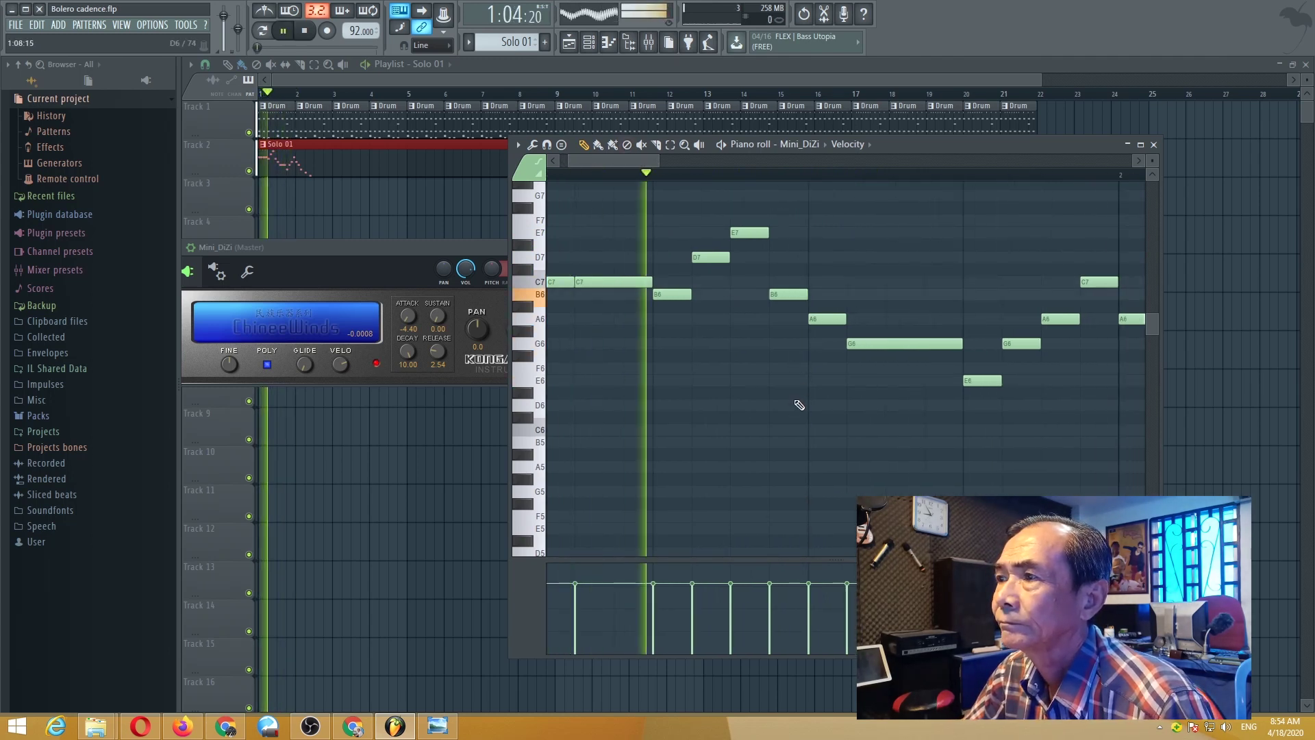
pyautogui.press('space')
pyautogui.press('space')
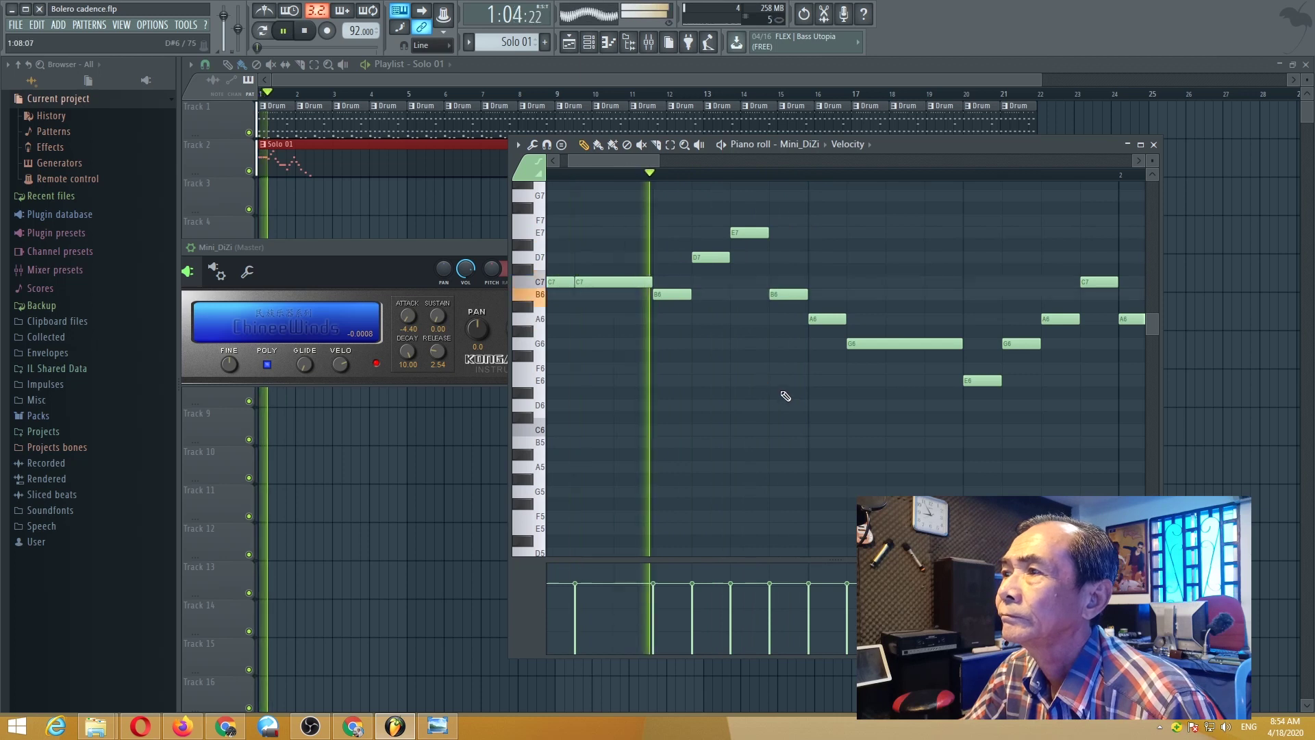
# Add a D7 note directly after E7, above the second B6, and audition the phrase.
pyautogui.press('space')
pyautogui.click(790, 257)
pyautogui.moveTo(789, 258); pyautogui.dragTo(788, 259)
pyautogui.press('space')
pyautogui.press('space')
pyautogui.press('space')
pyautogui.press('space')
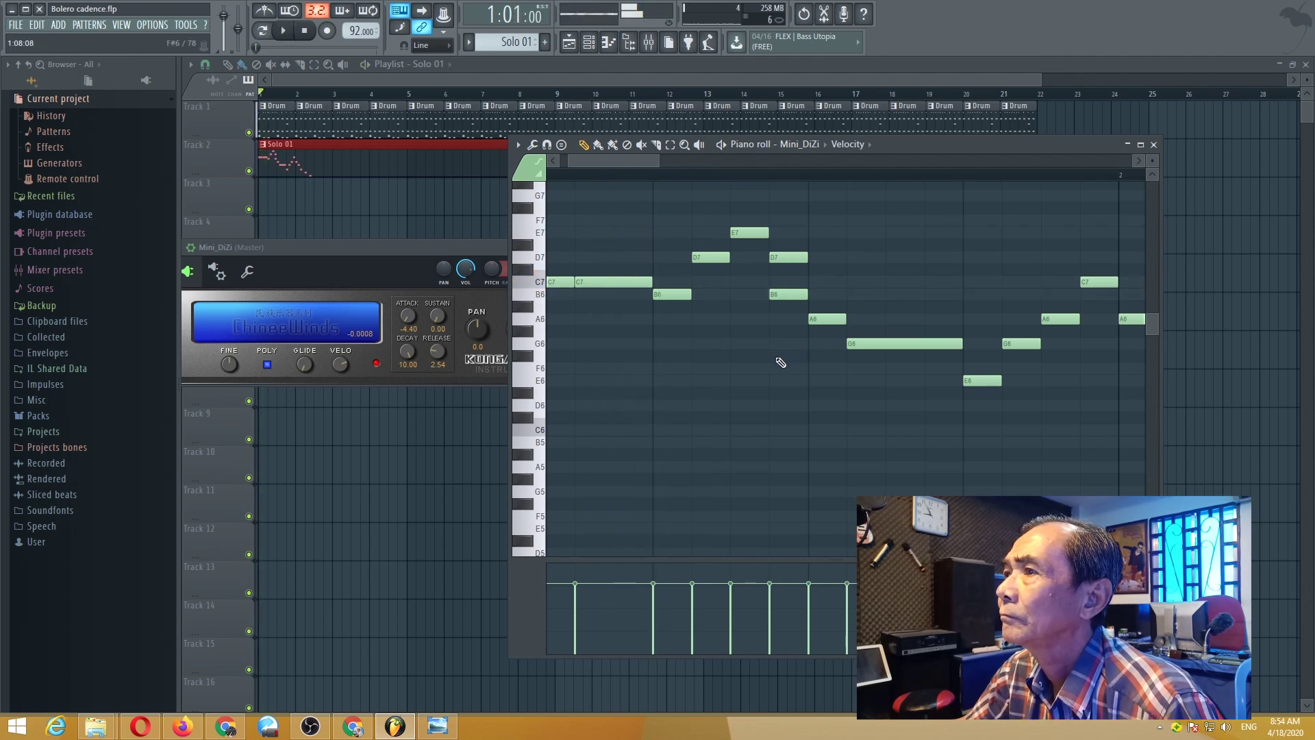
# Audition the opening phrase, then lower both D7 notes to C7 and the B6 beneath the second one to A#6.
pyautogui.press('space')
pyautogui.press('space')
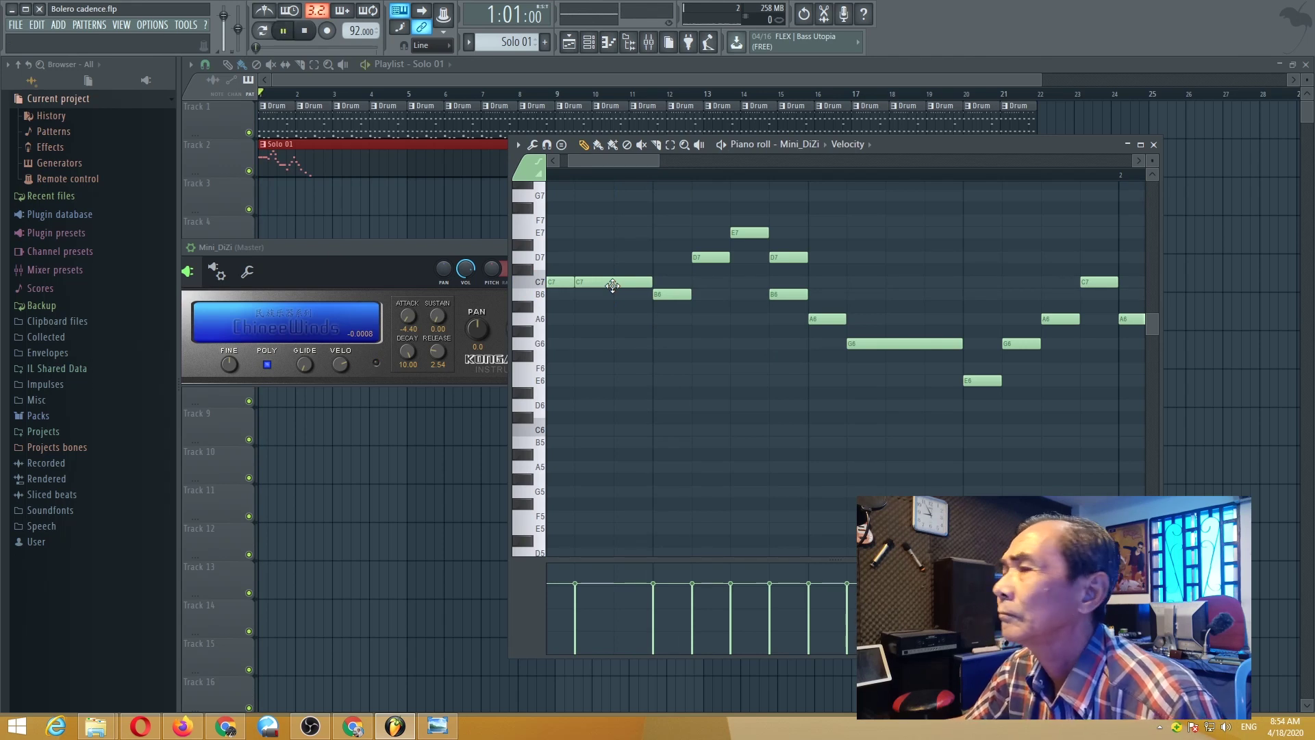
pyautogui.press('space')
pyautogui.press('space')
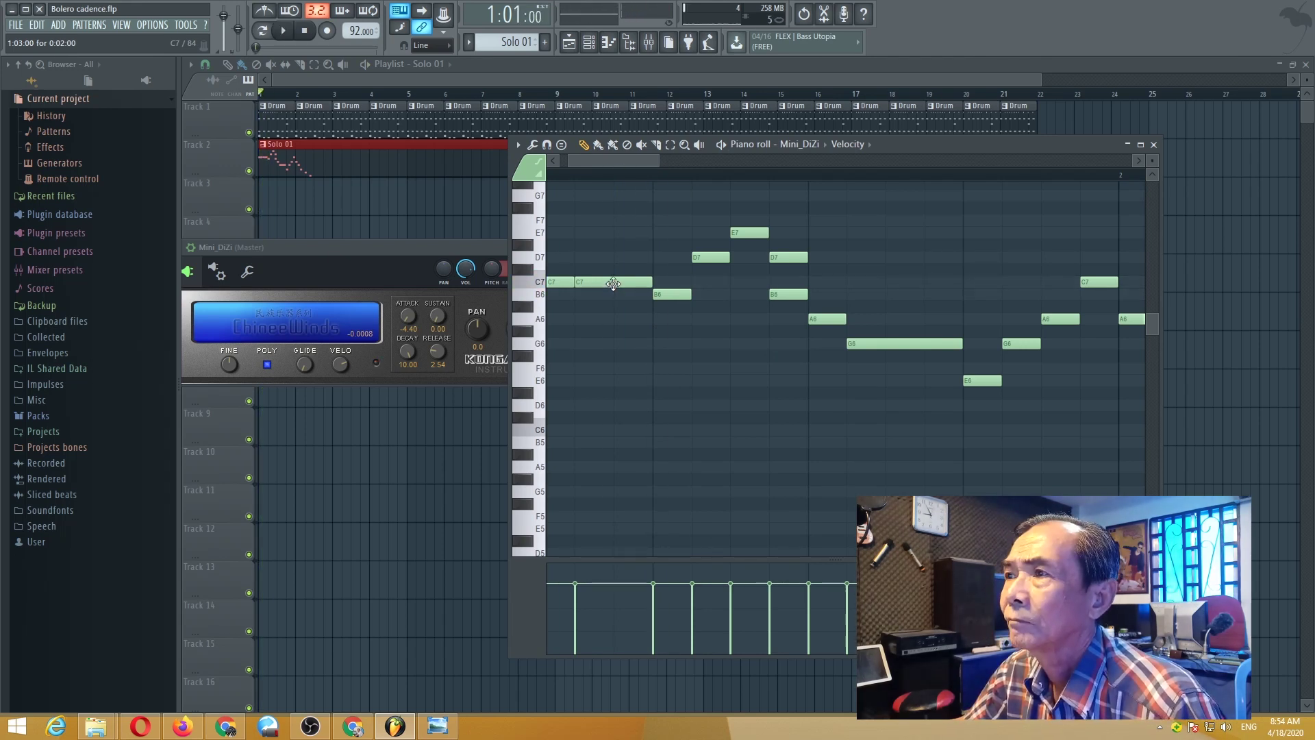
pyautogui.press('space')
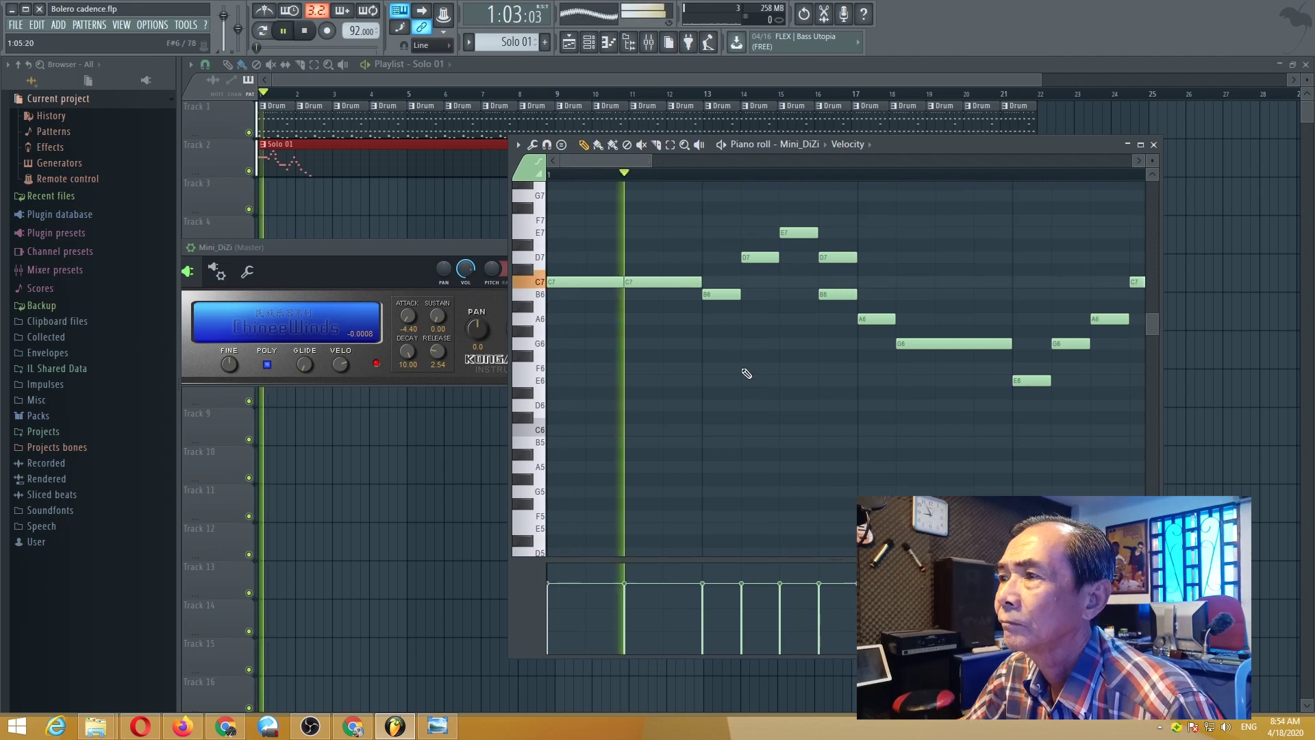
pyautogui.press('space')
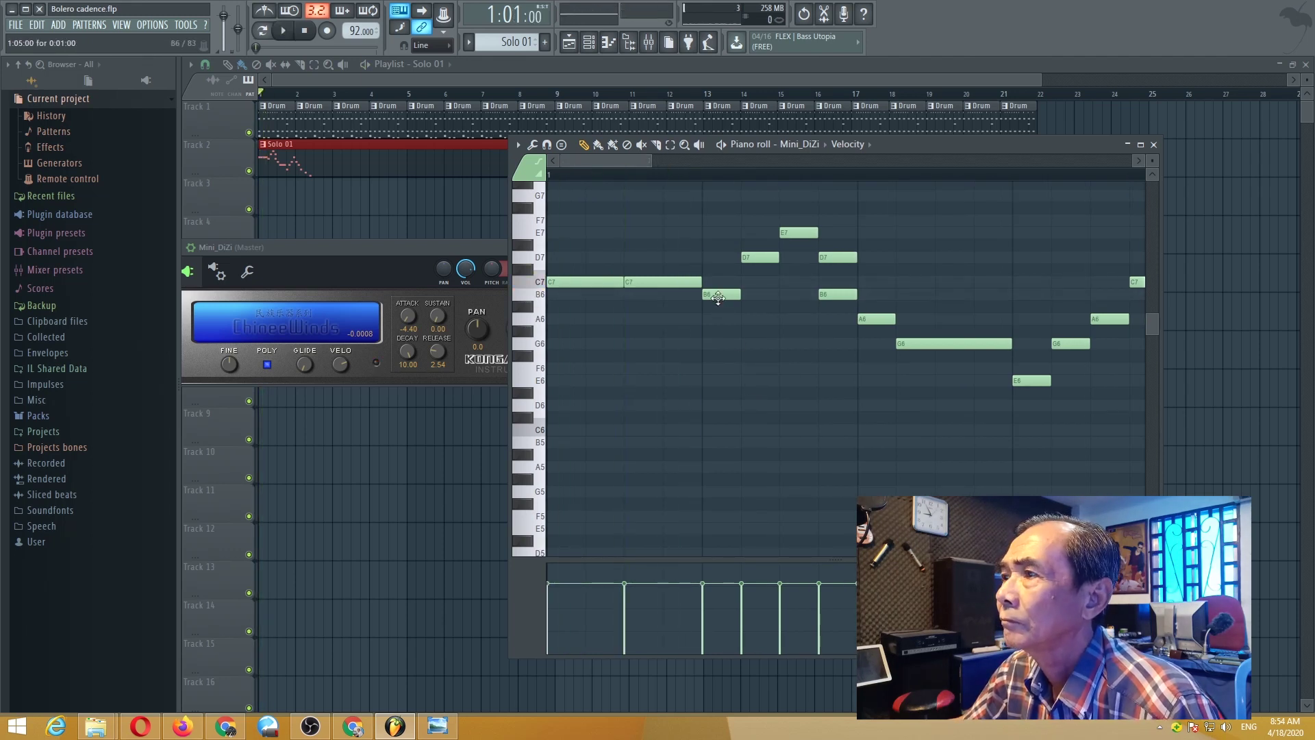
pyautogui.click(740, 291)
pyautogui.moveTo(750, 259); pyautogui.dragTo(750, 285)
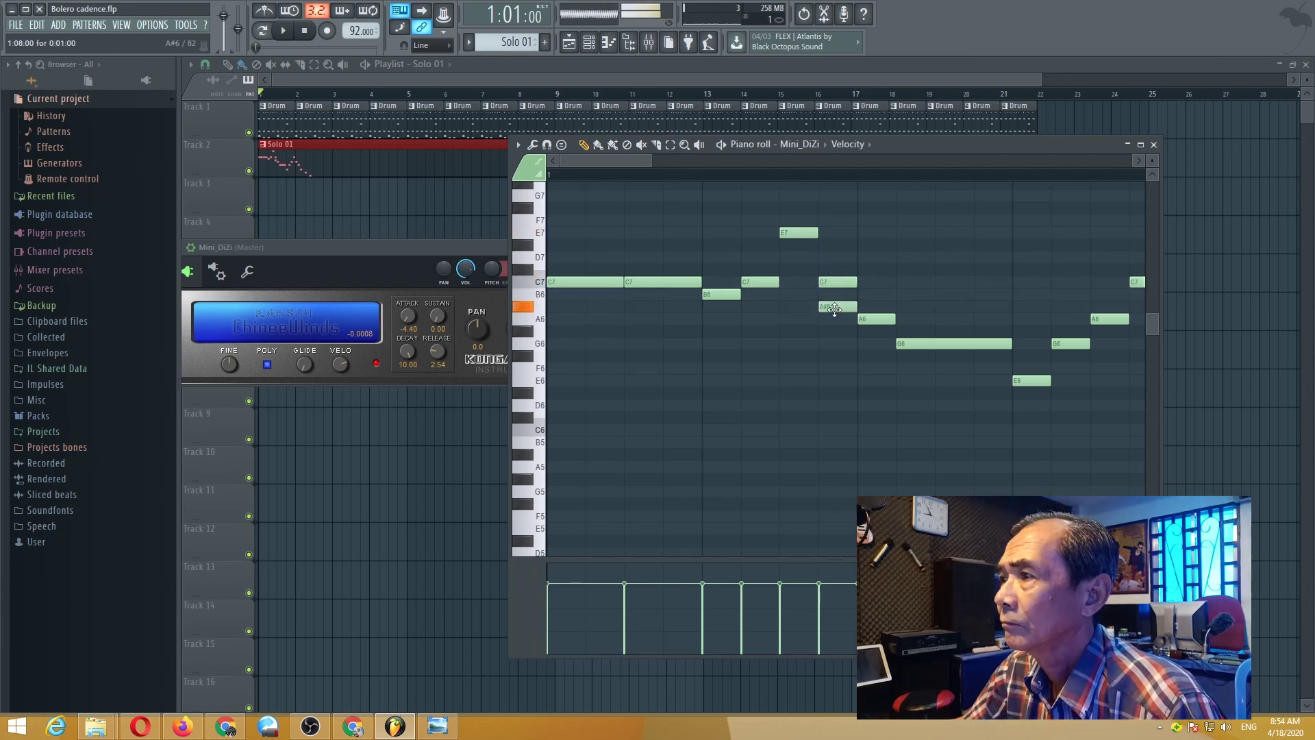
# Move the A#6 note directly after the C7 that follows E7, remove the A6 at that spot, and play the phrase.
pyautogui.press('space')
pyautogui.press('space')
pyautogui.press('space')
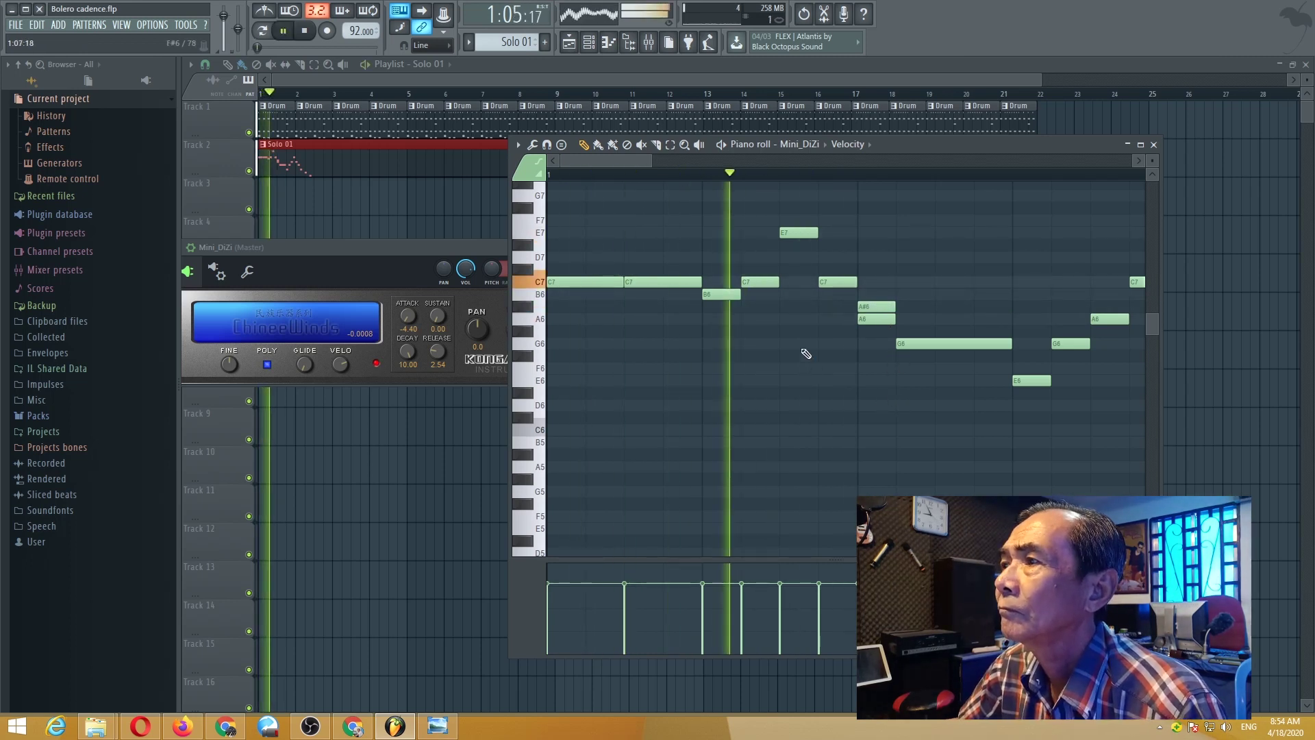
pyautogui.press('space')
pyautogui.scroll(1, 888, 362)
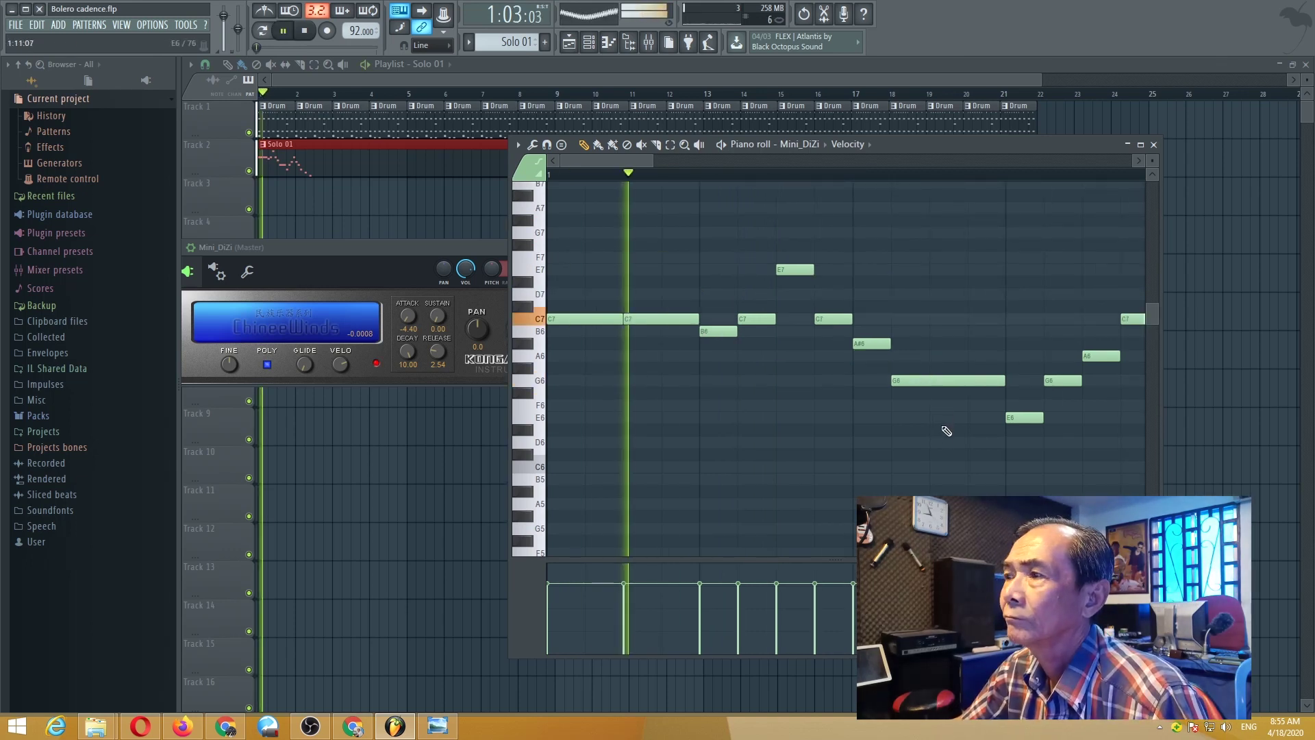
# Replace A#6 with B6, add a longer A6 after a short gap, and shift the remaining notes later and a semitone lower.
pyautogui.press('space')
pyautogui.press('space')
pyautogui.press('space')
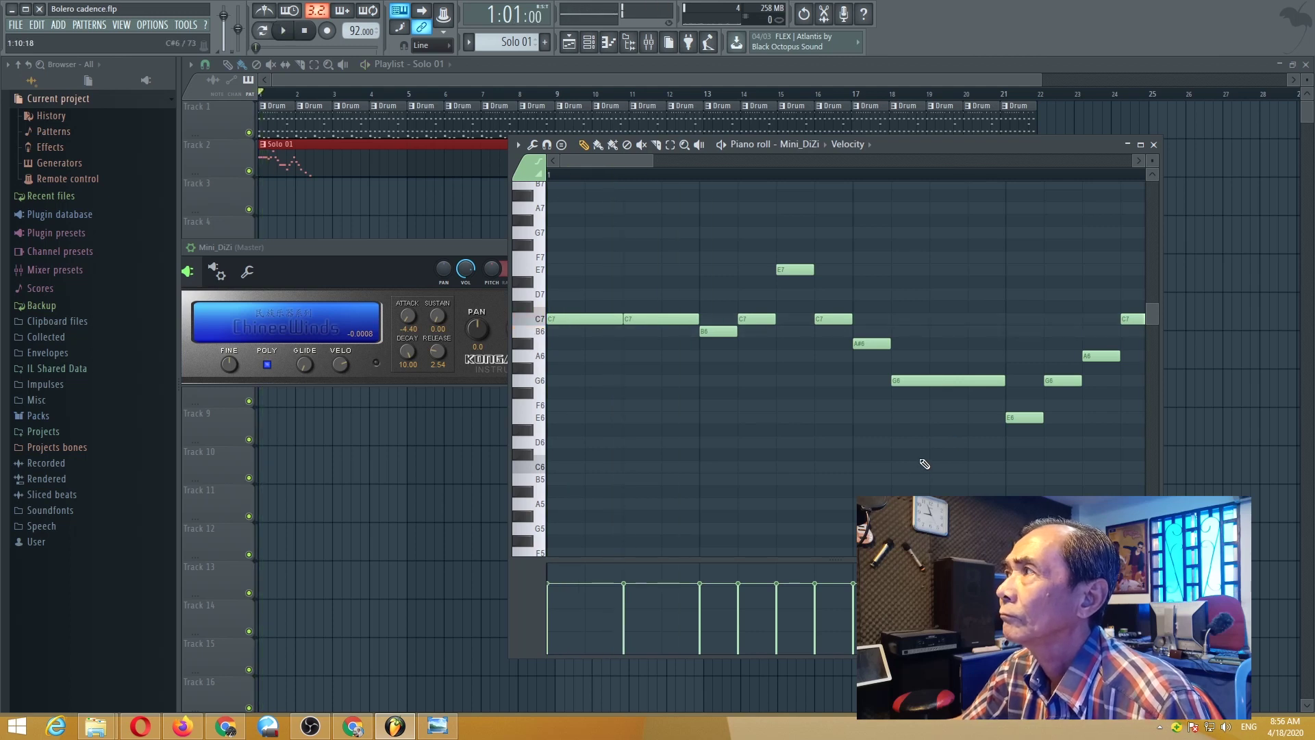
pyautogui.press('space')
pyautogui.press('space')
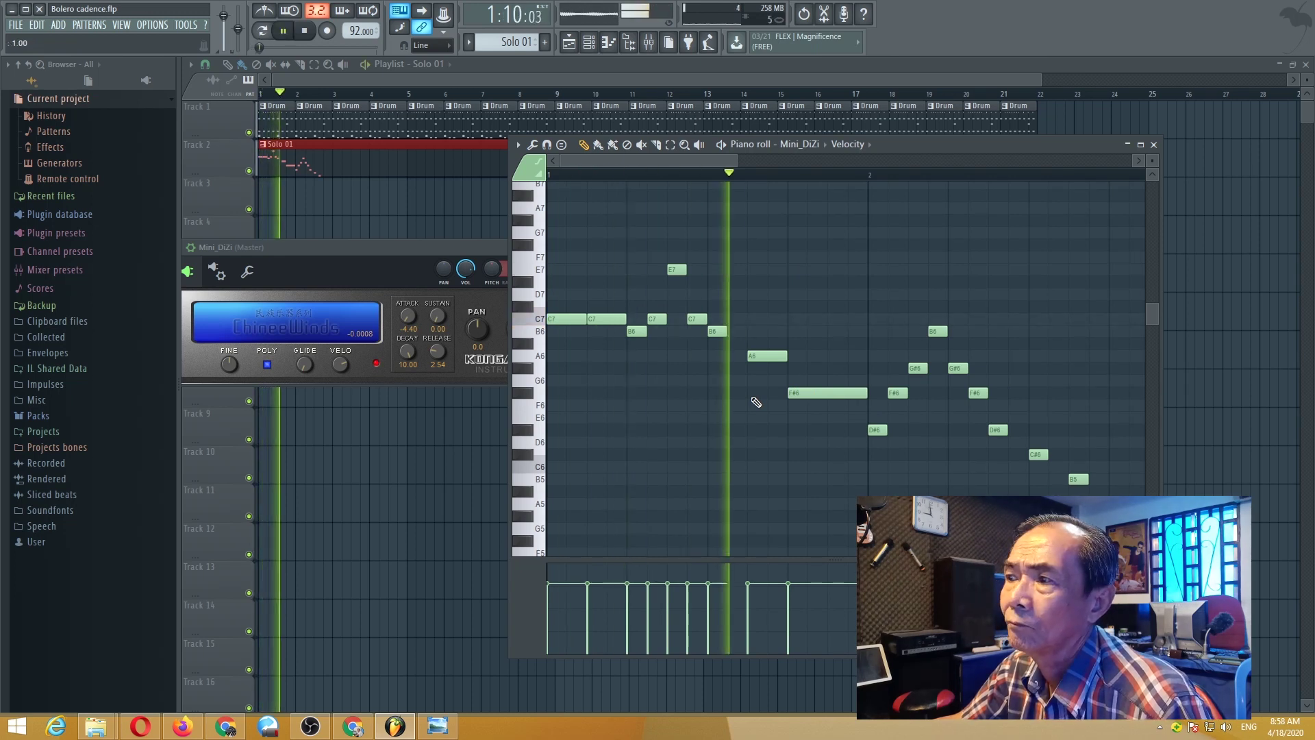
# Raise the long F#6 note after A6 to G6 and play the melody from the start.
pyautogui.press('space')
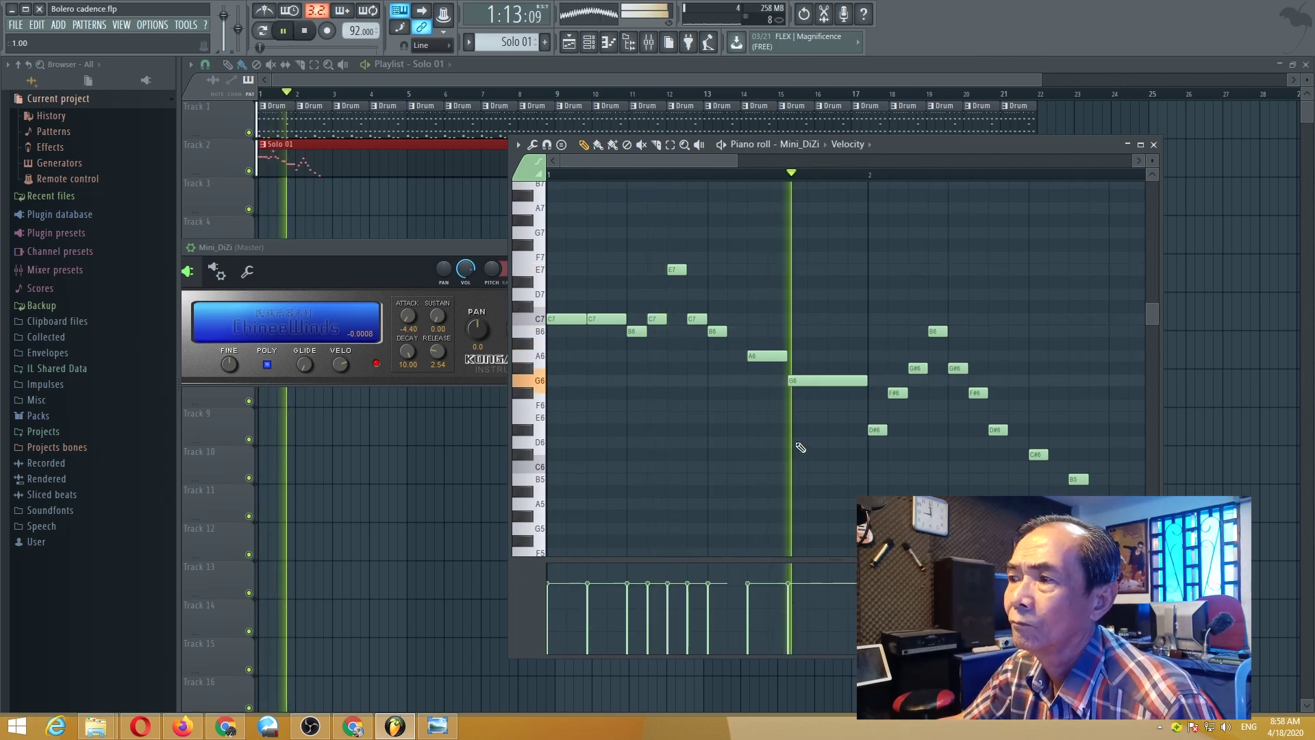
pyautogui.press('space')
pyautogui.press('space')
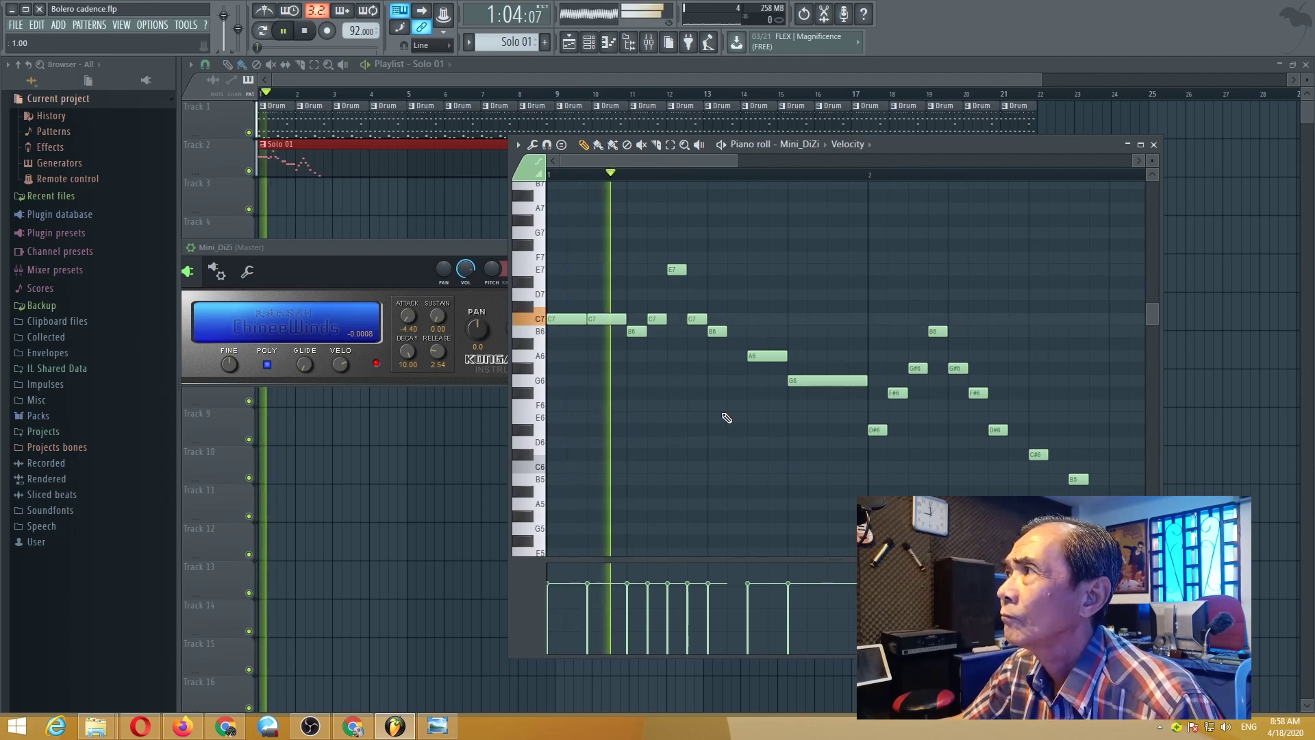
# Try extending the A6 note back to meet B6, audition it, and restore its original start.
pyautogui.press('space')
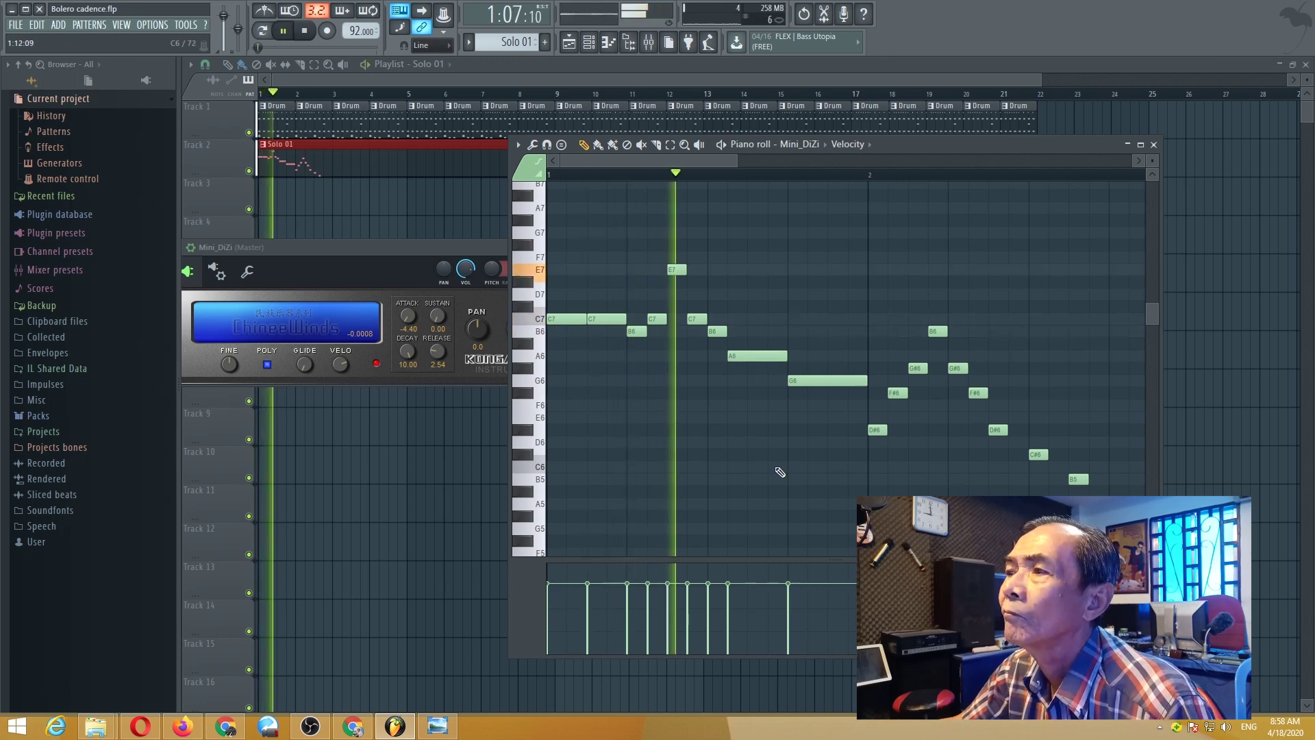
pyautogui.press('space')
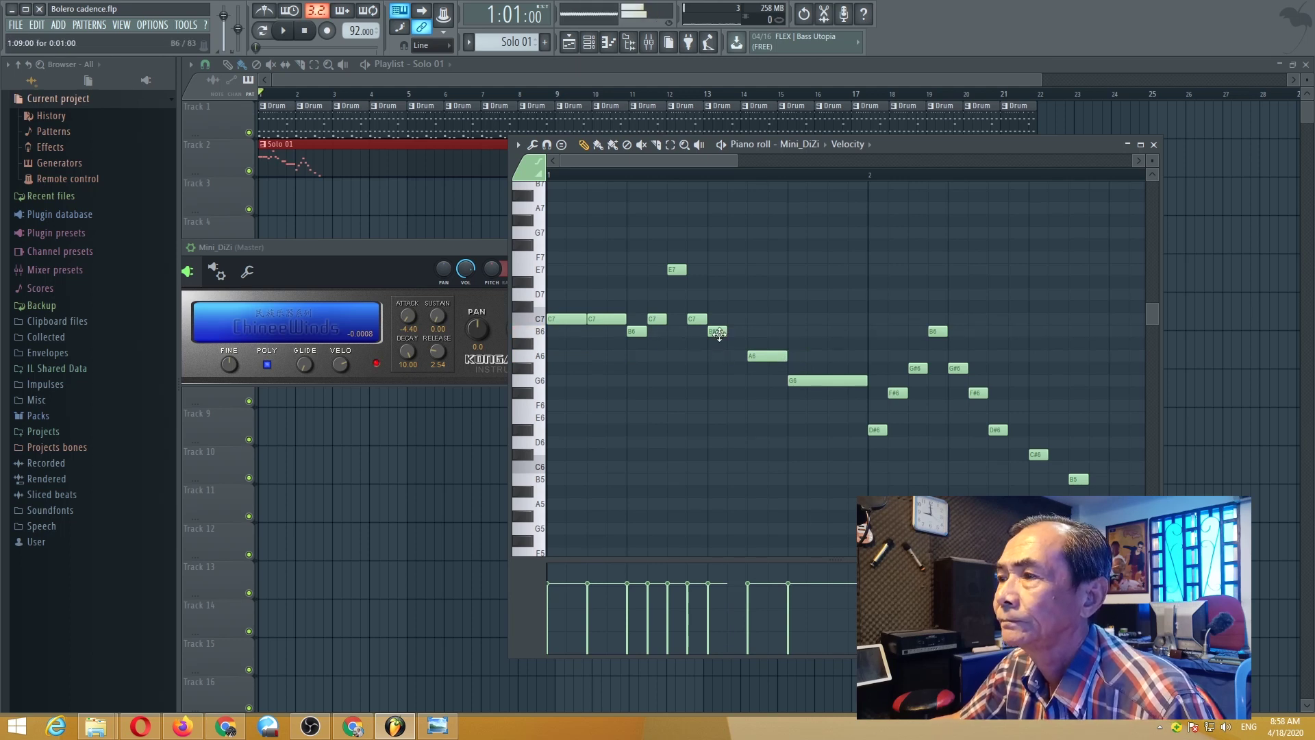
pyautogui.press('space')
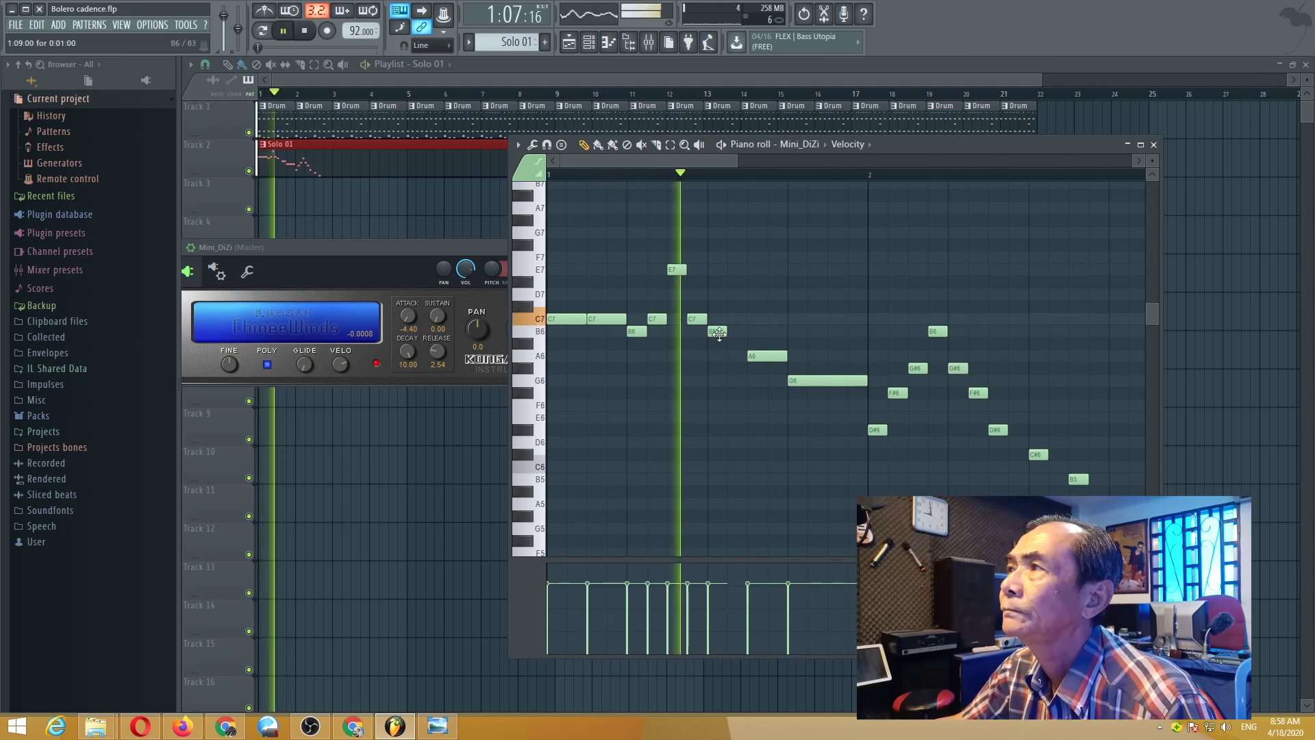
# Select all the notes from bar 2 onward, raise them one semitone so they start on E6, and play the melody.
pyautogui.press('space')
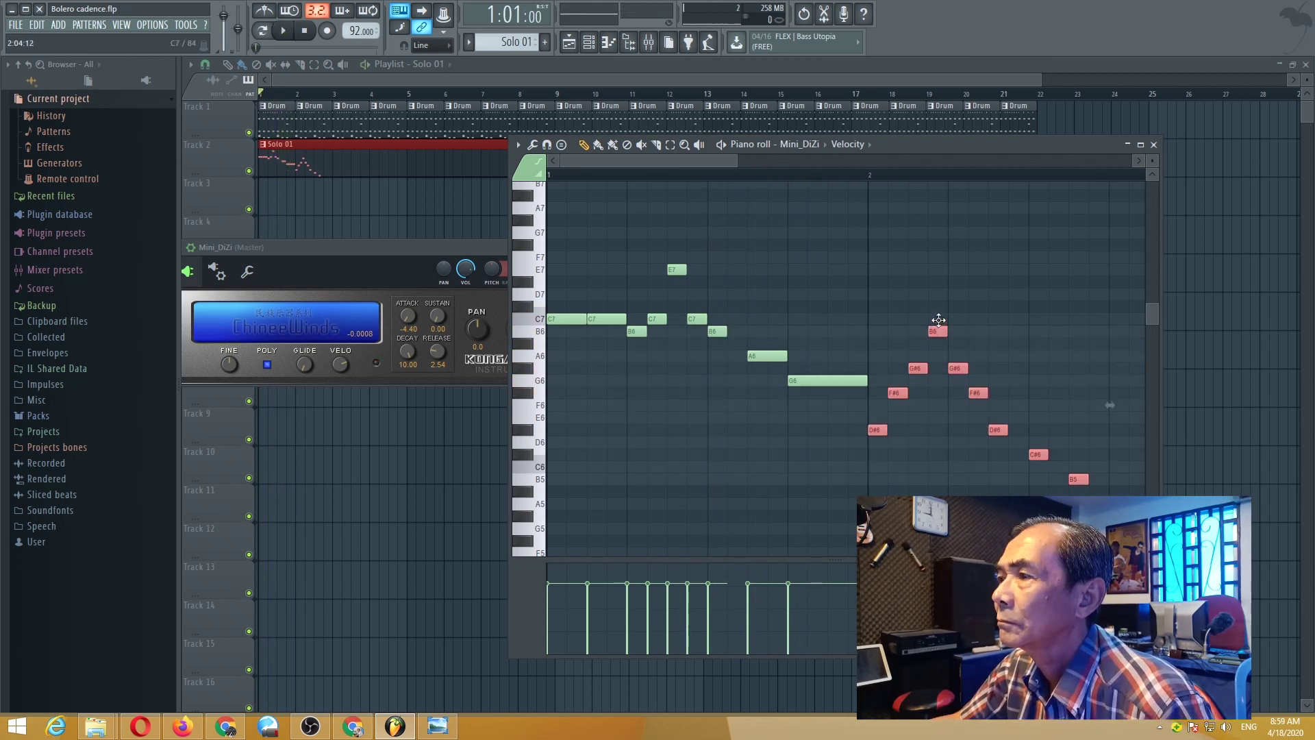
pyautogui.press('space')
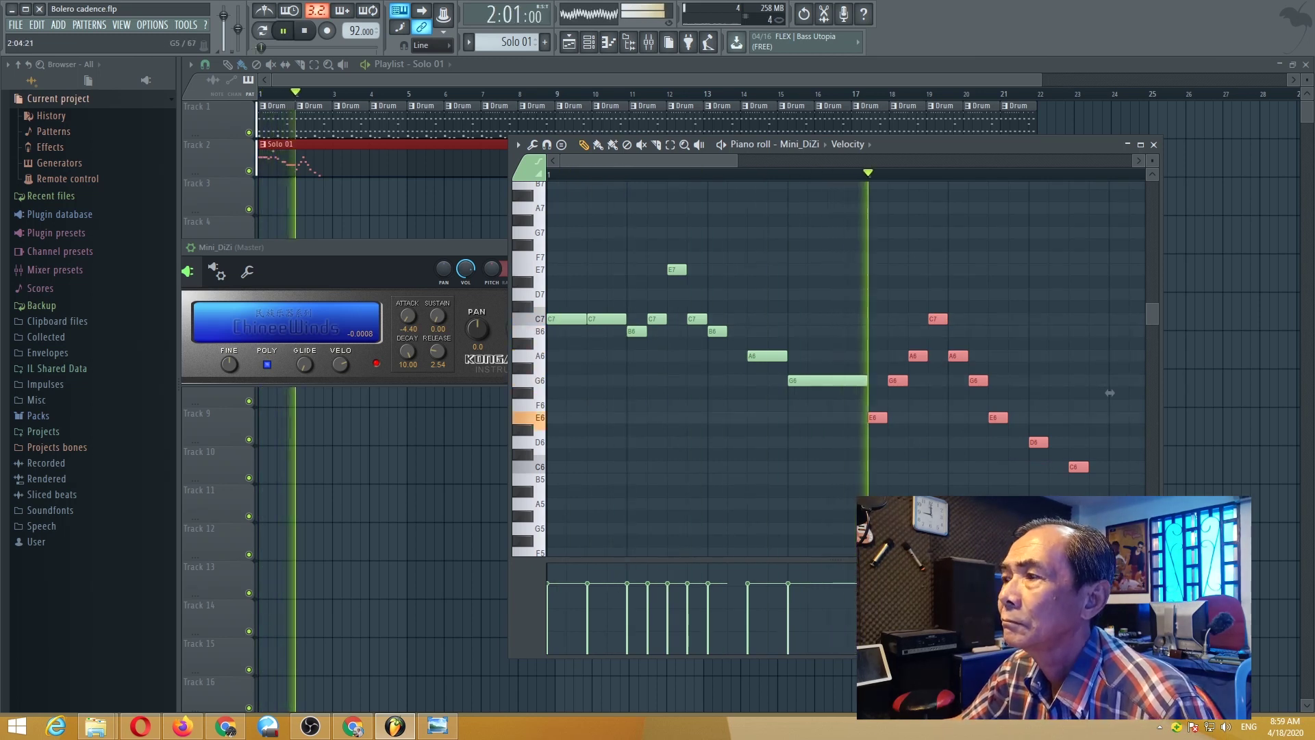
pyautogui.press('space')
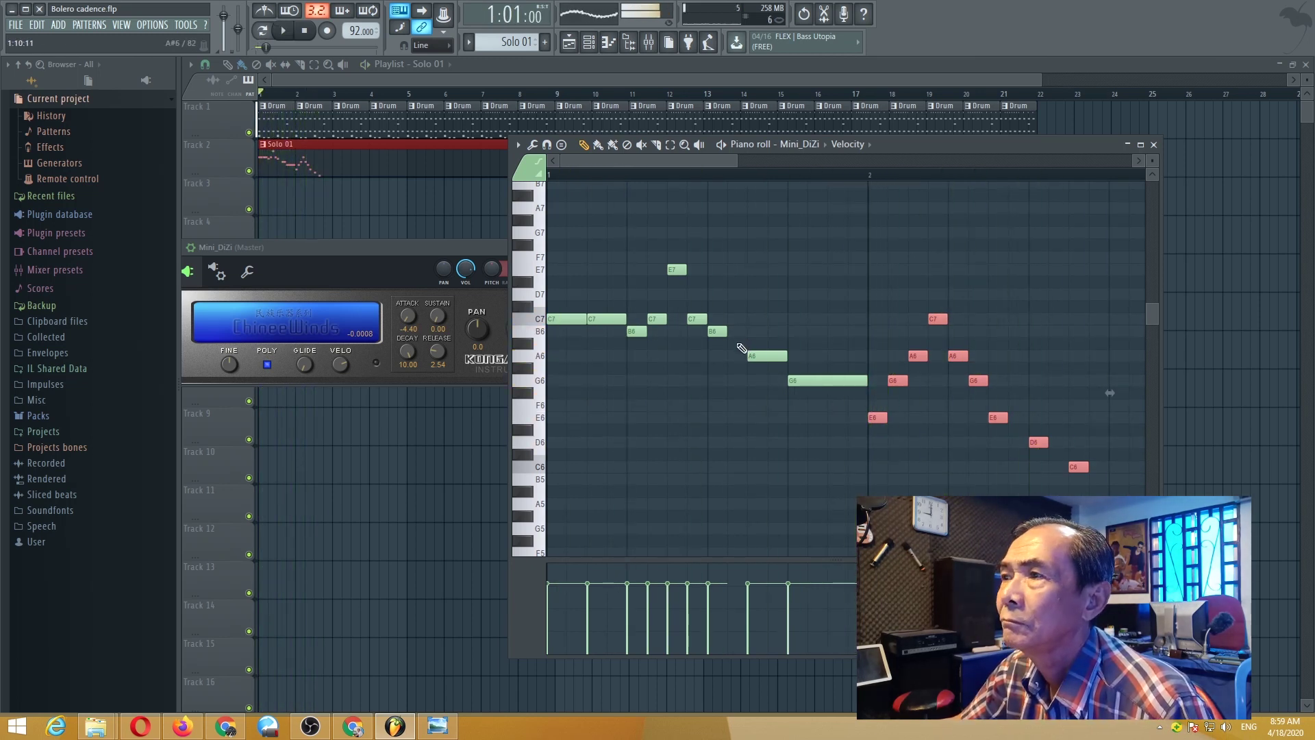
# Lengthen the B6 note before A6 to close the gap between them, and audition the phrase.
pyautogui.press('space')
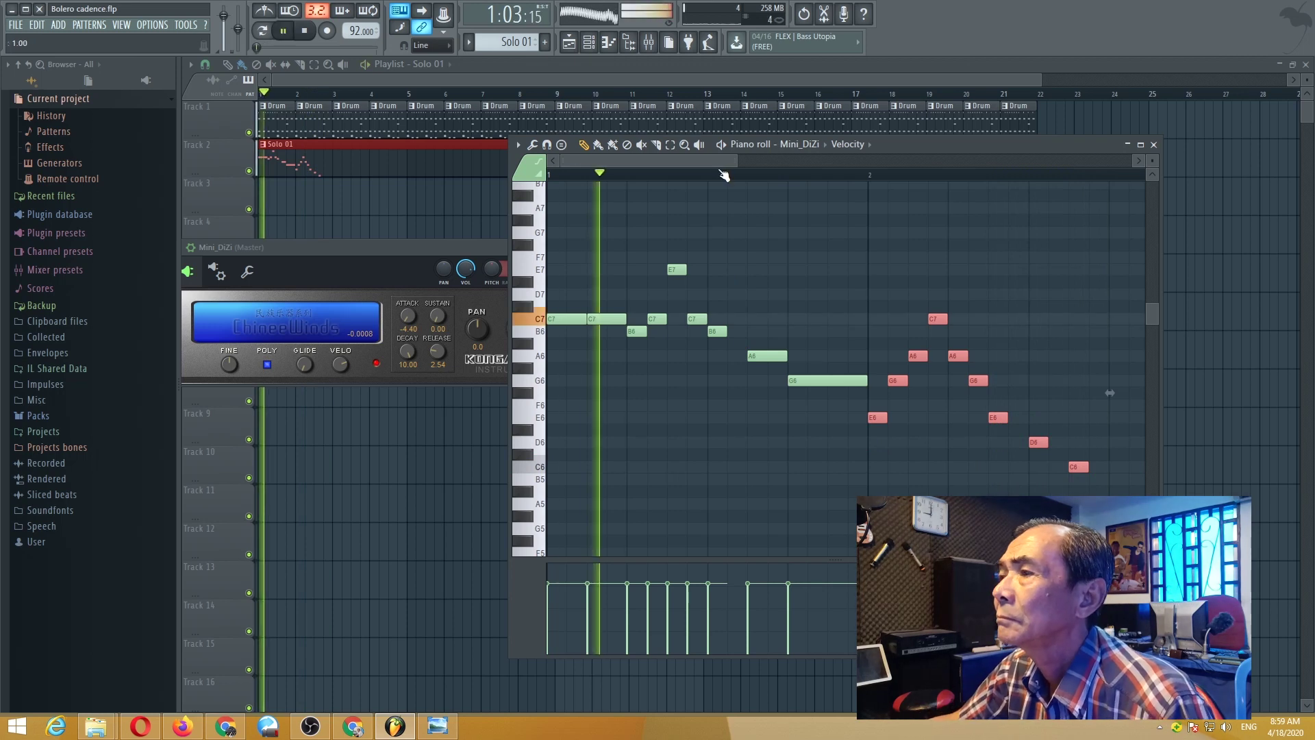
pyautogui.press('space')
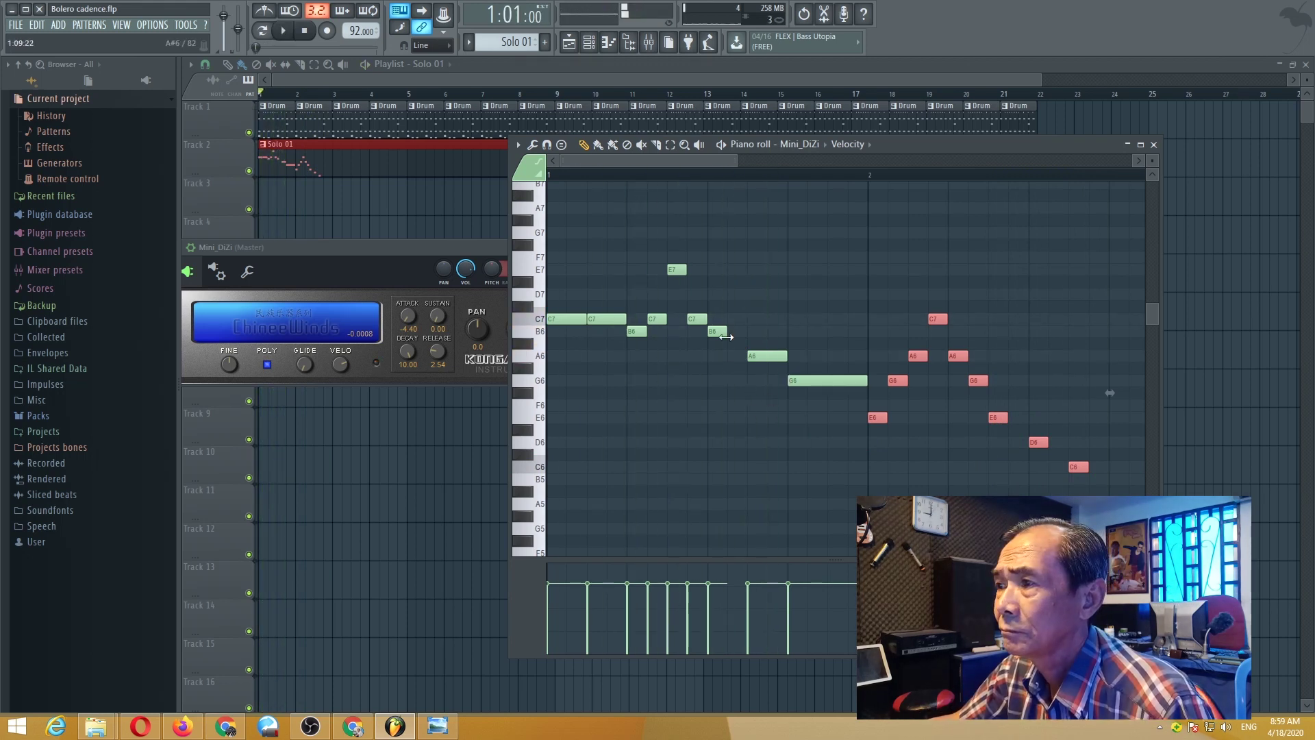
pyautogui.press('space')
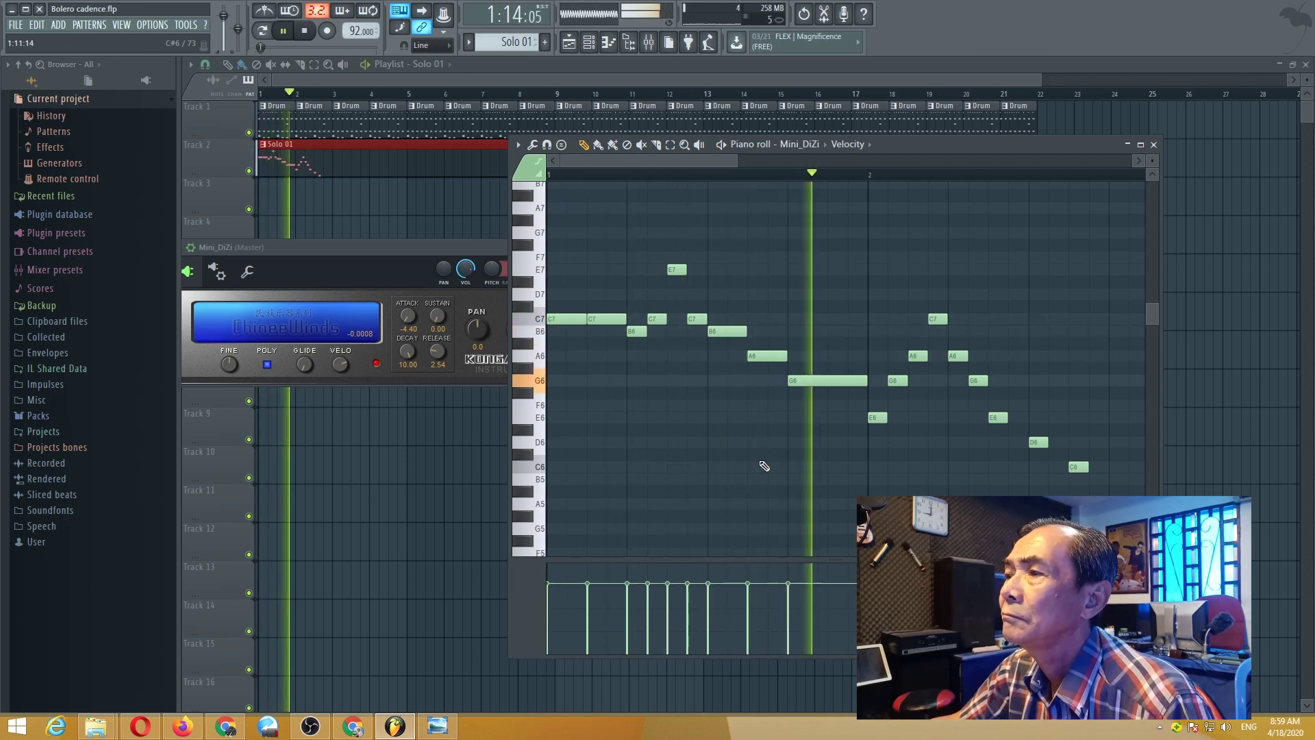
# Lengthen the second E6 and the following D6 in bar 2 to twice their length, and play the phrase.
pyautogui.press('space')
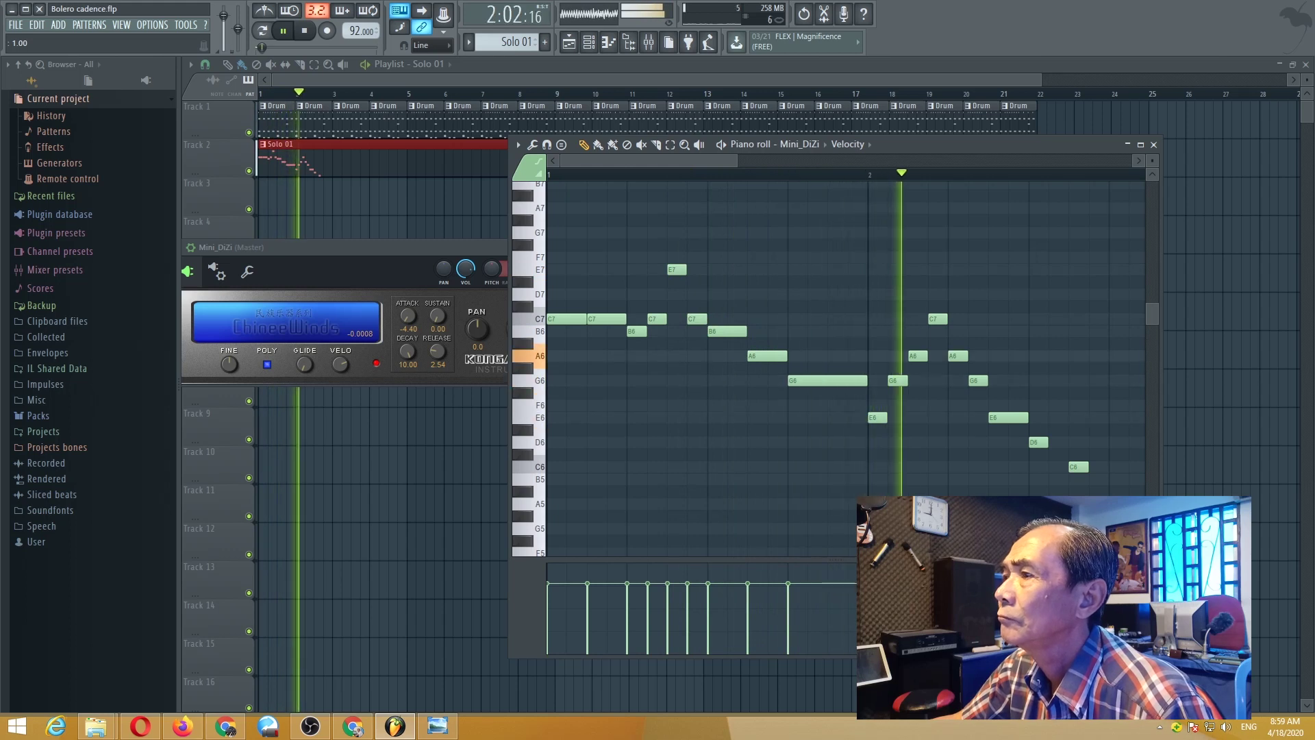
pyautogui.press('space')
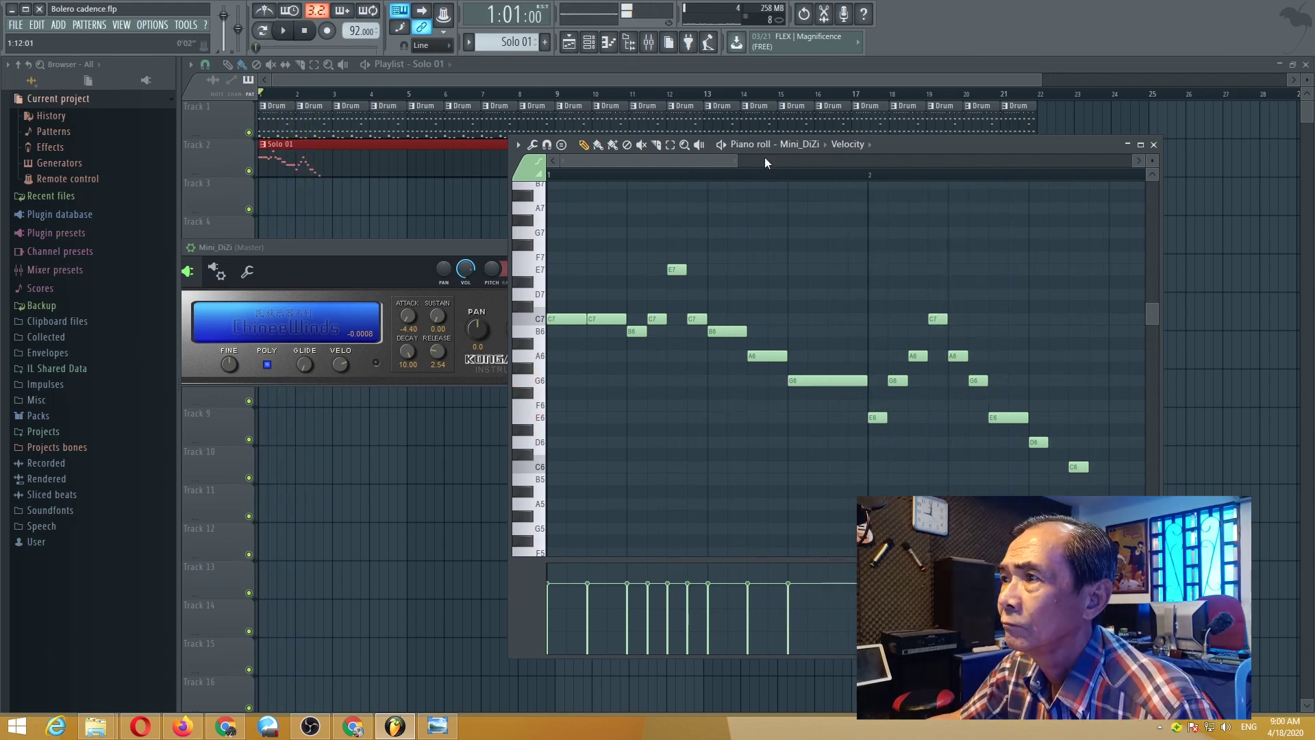
pyautogui.moveTo(770, 164); pyautogui.dragTo(809, 169)
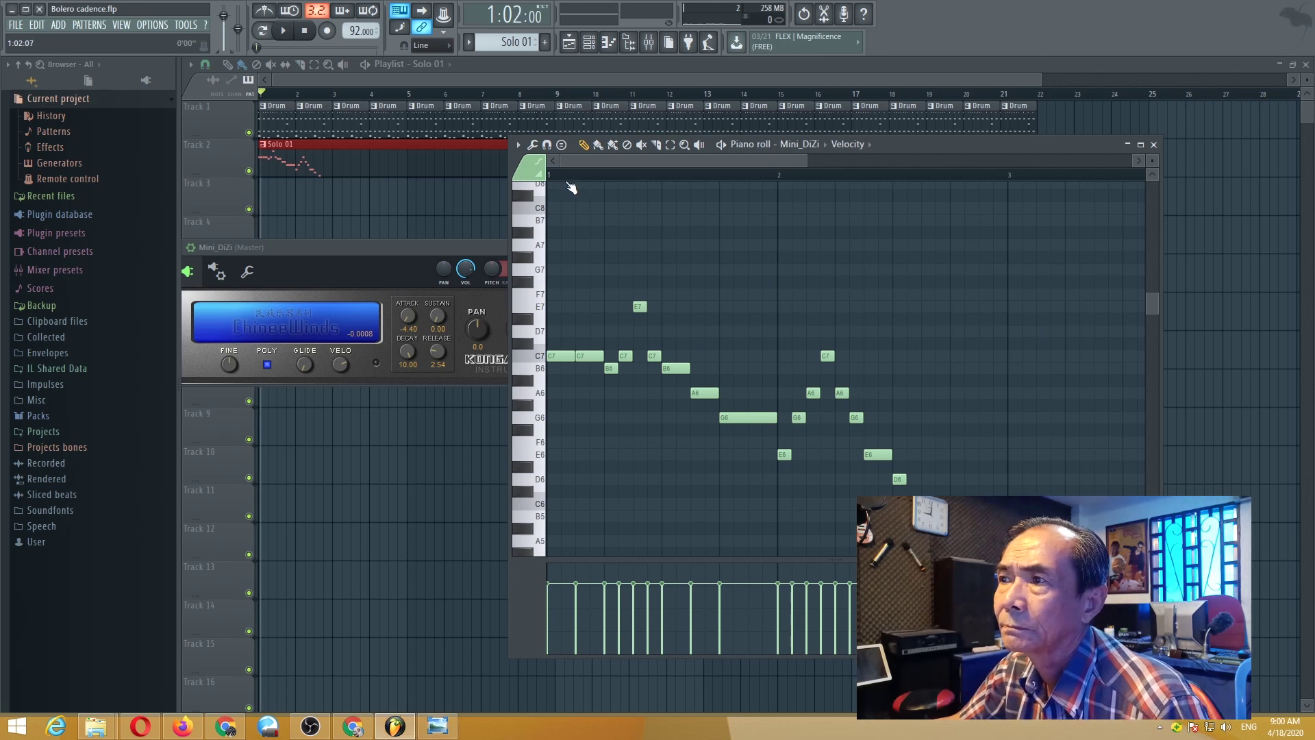
pyautogui.press('space')
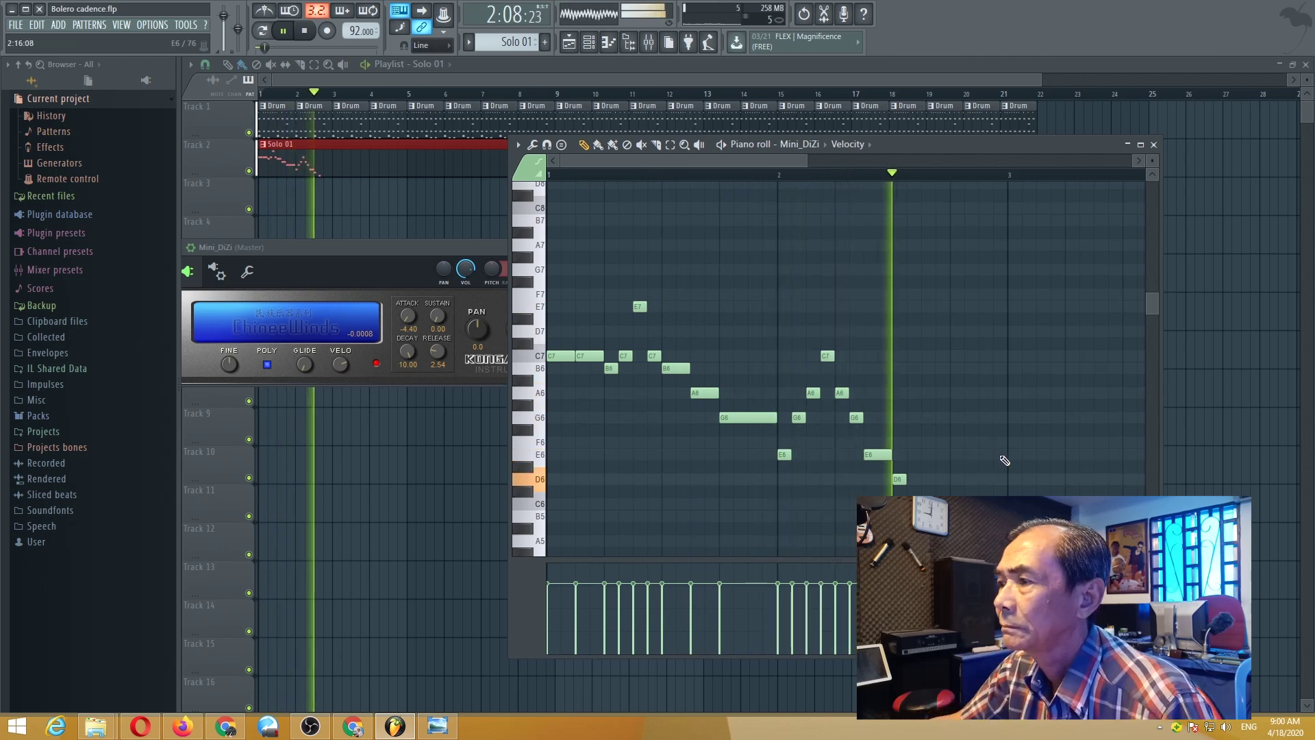
pyautogui.press('space')
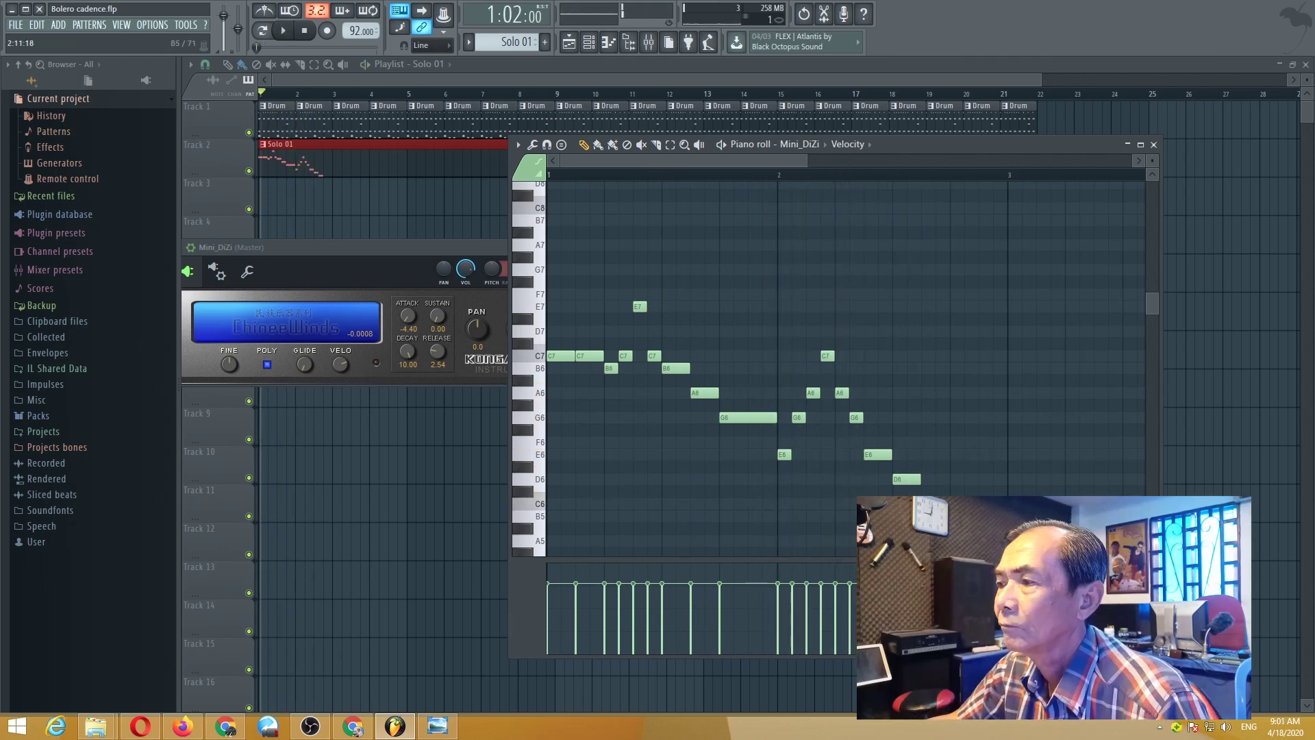
pyautogui.press('space')
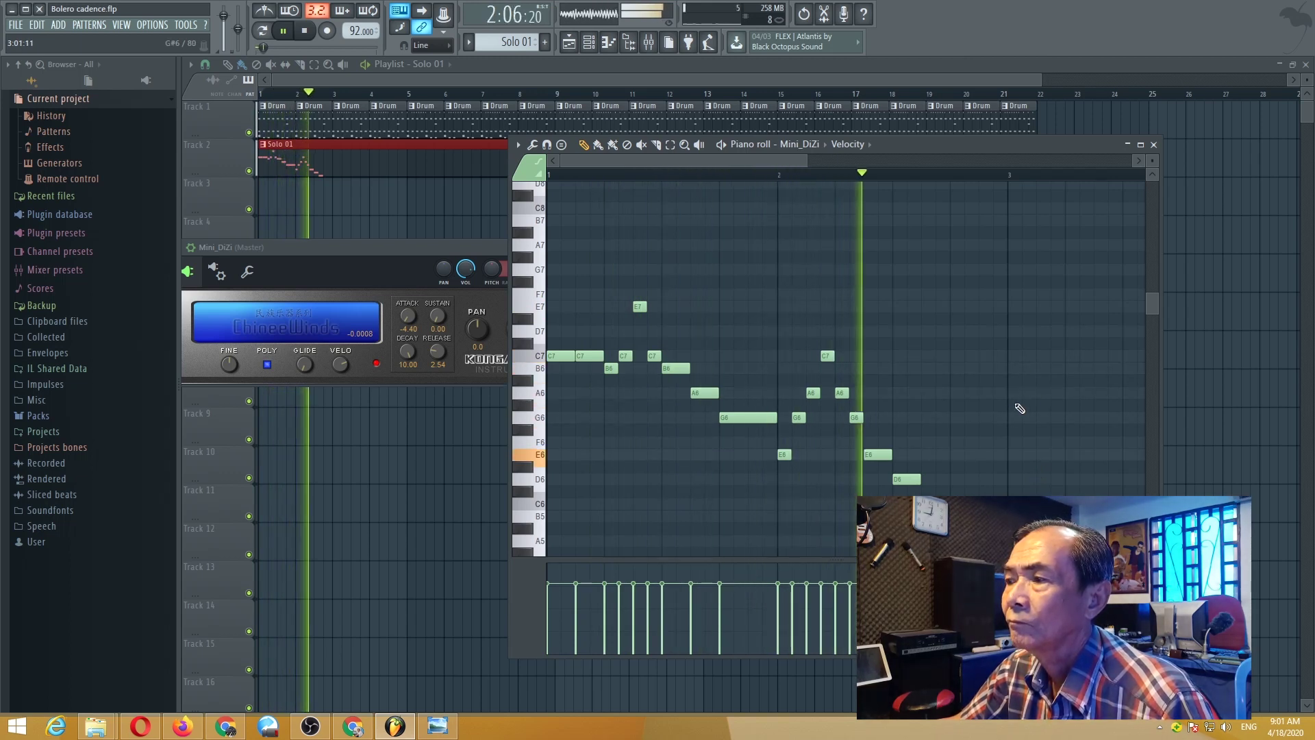
# Add a D6 and an E6 note to finish bar 2 and play the melody.
pyautogui.press('space')
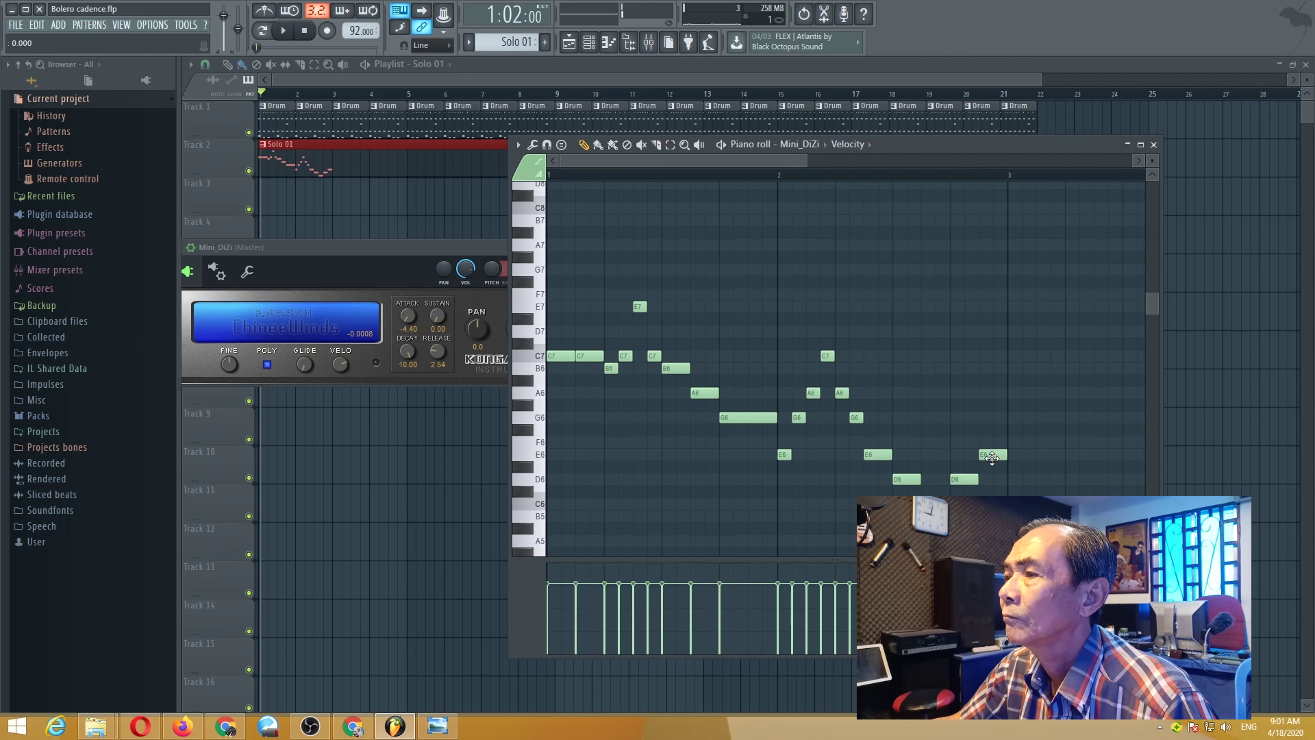
pyautogui.press('space')
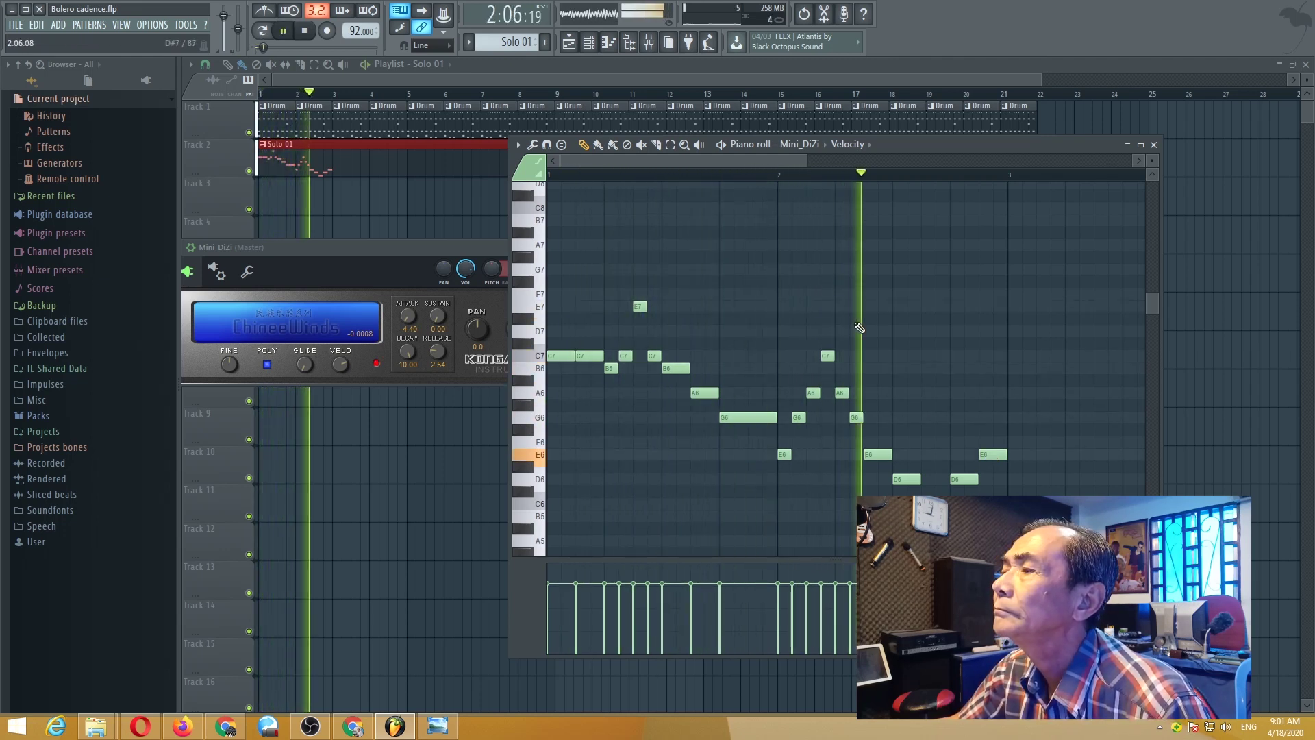
# Finish bar 2 with a two-step E6 at step 13 and a two-step D6 at step 15, and play the melody.
pyautogui.press('space')
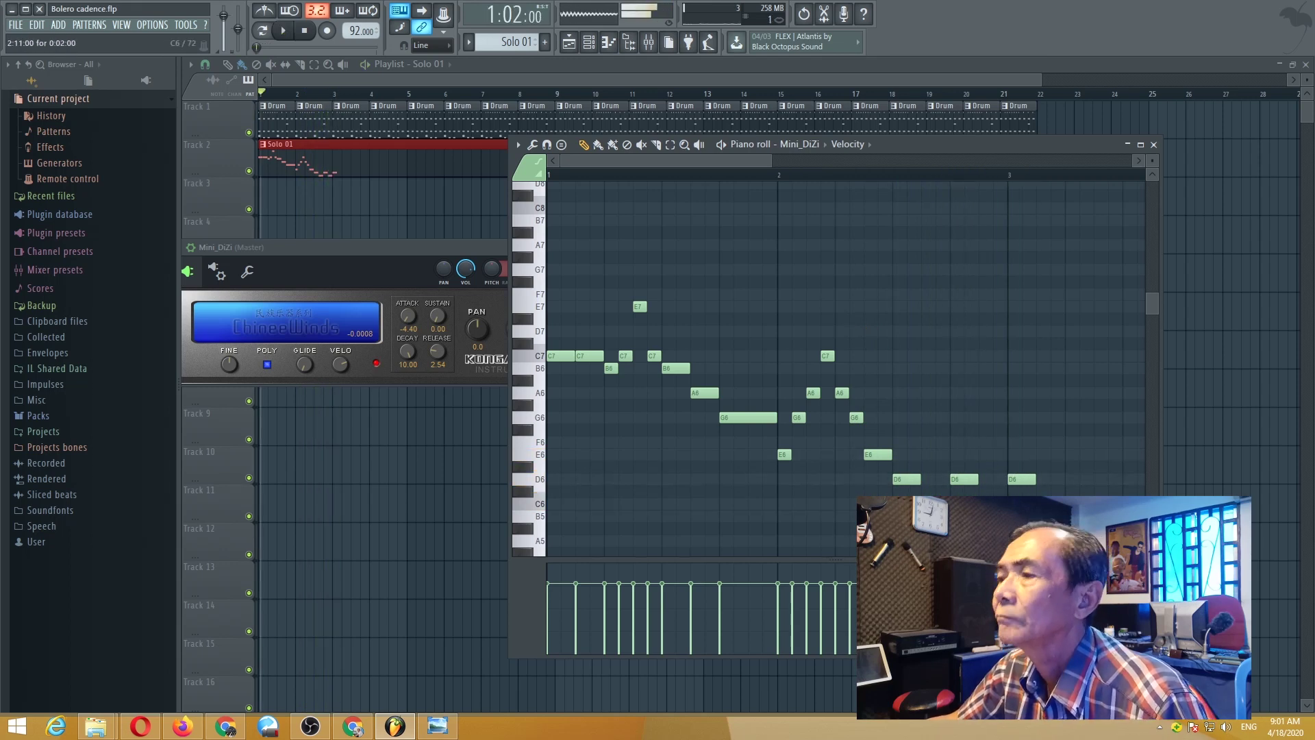
pyautogui.press('space')
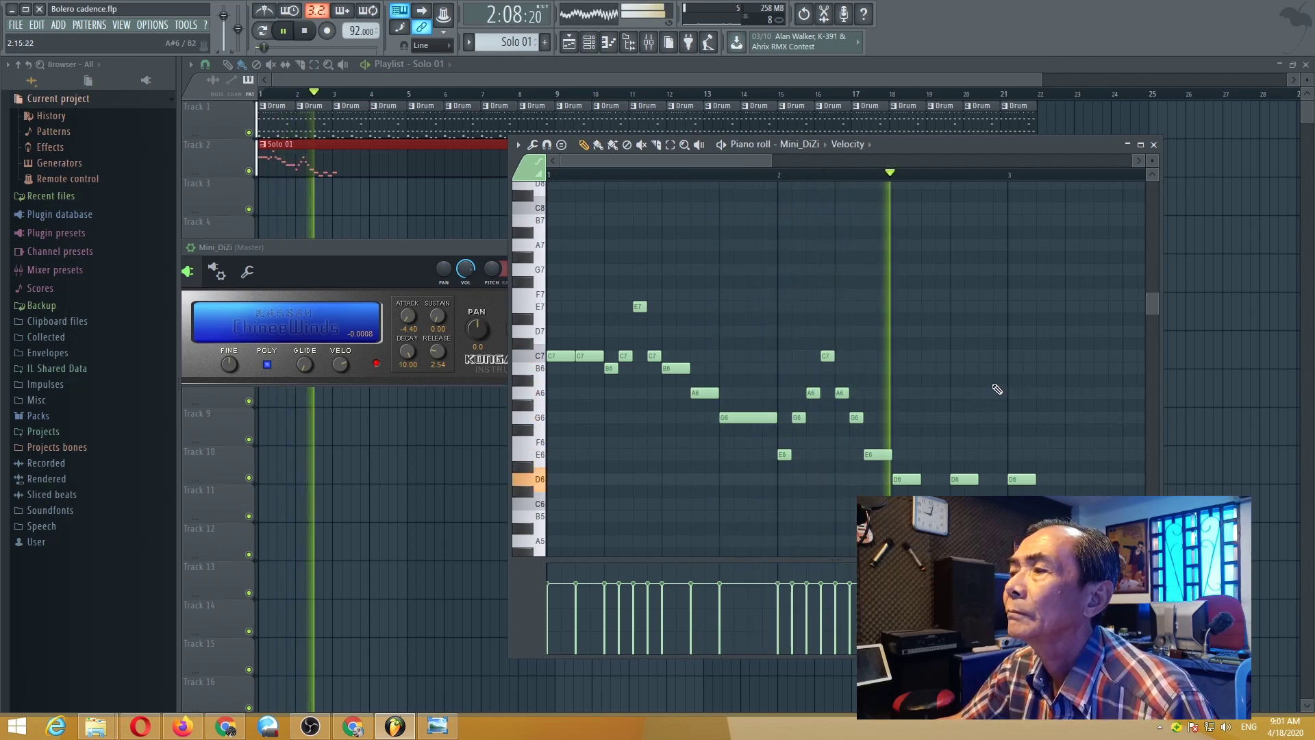
pyautogui.press('space')
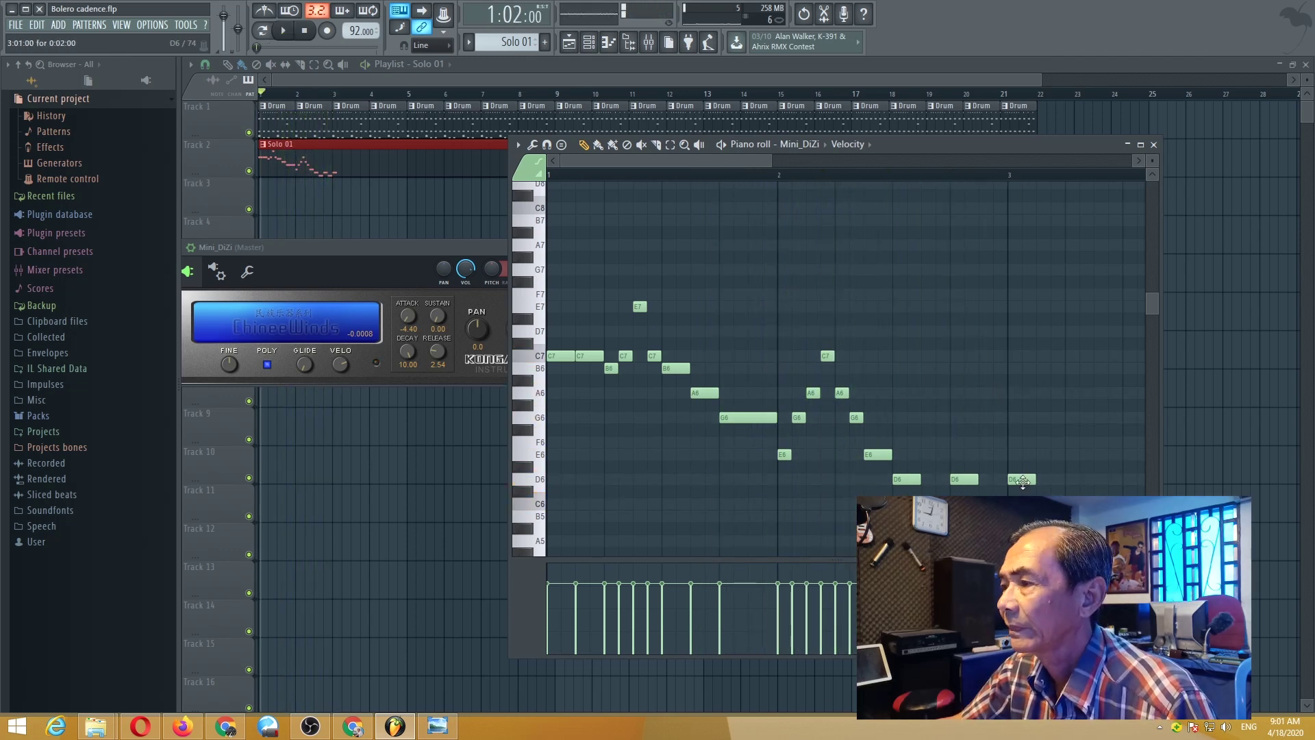
pyautogui.click(985, 478)
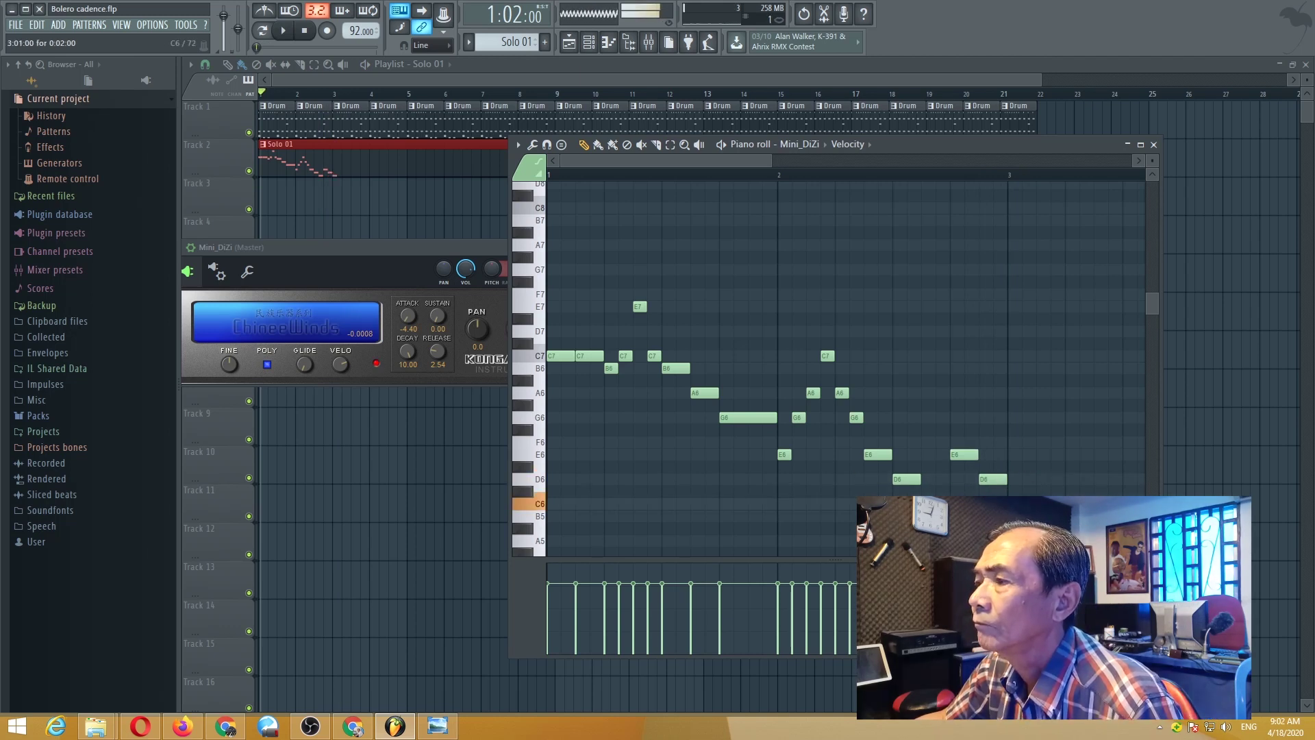
pyautogui.press('space')
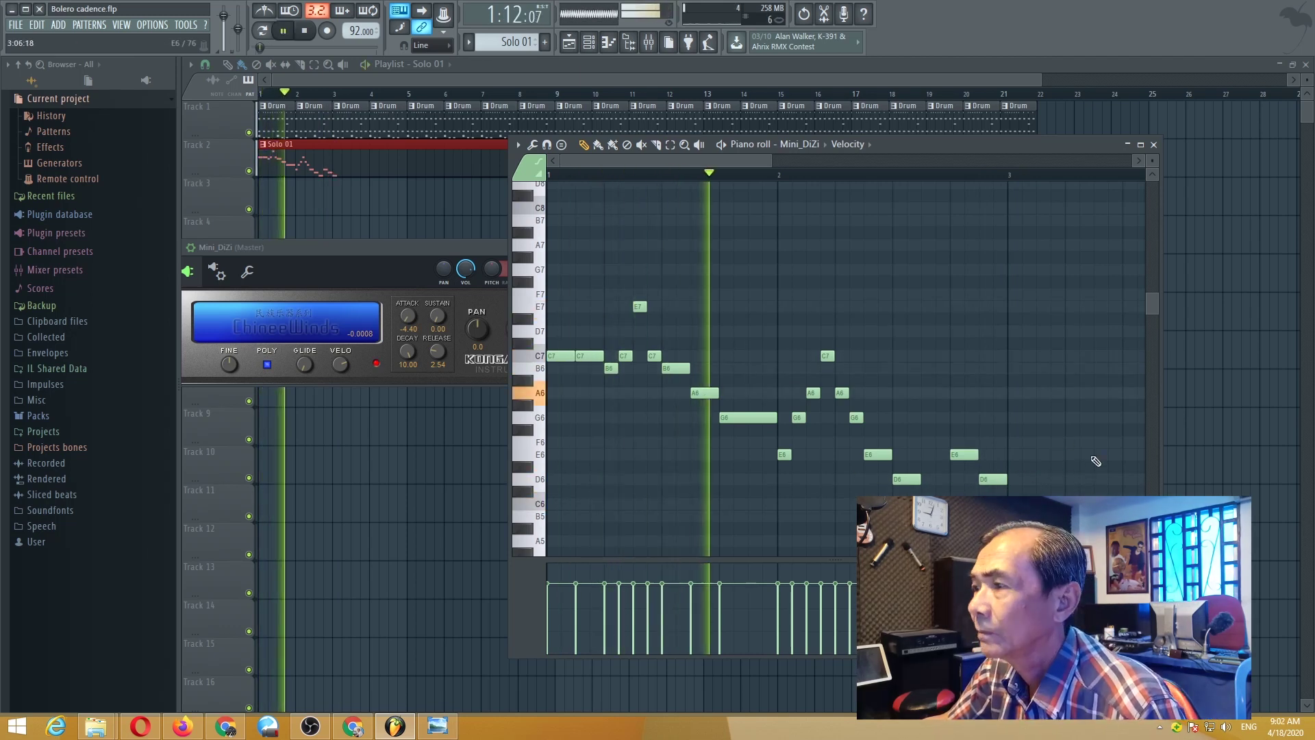
# Replay the melody through bar 2 several times to check the descending phrase.
pyautogui.moveTo(744, 163); pyautogui.dragTo(778, 164)
pyautogui.press('space')
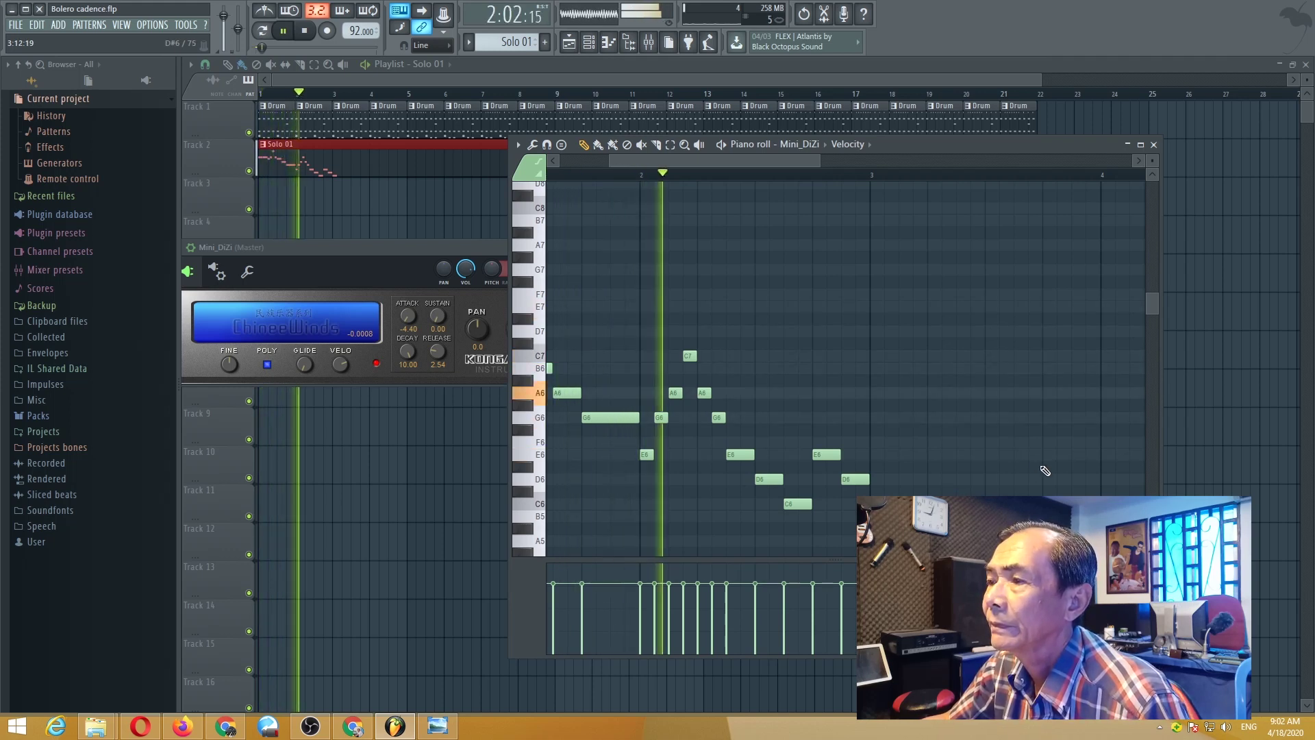
pyautogui.press('space')
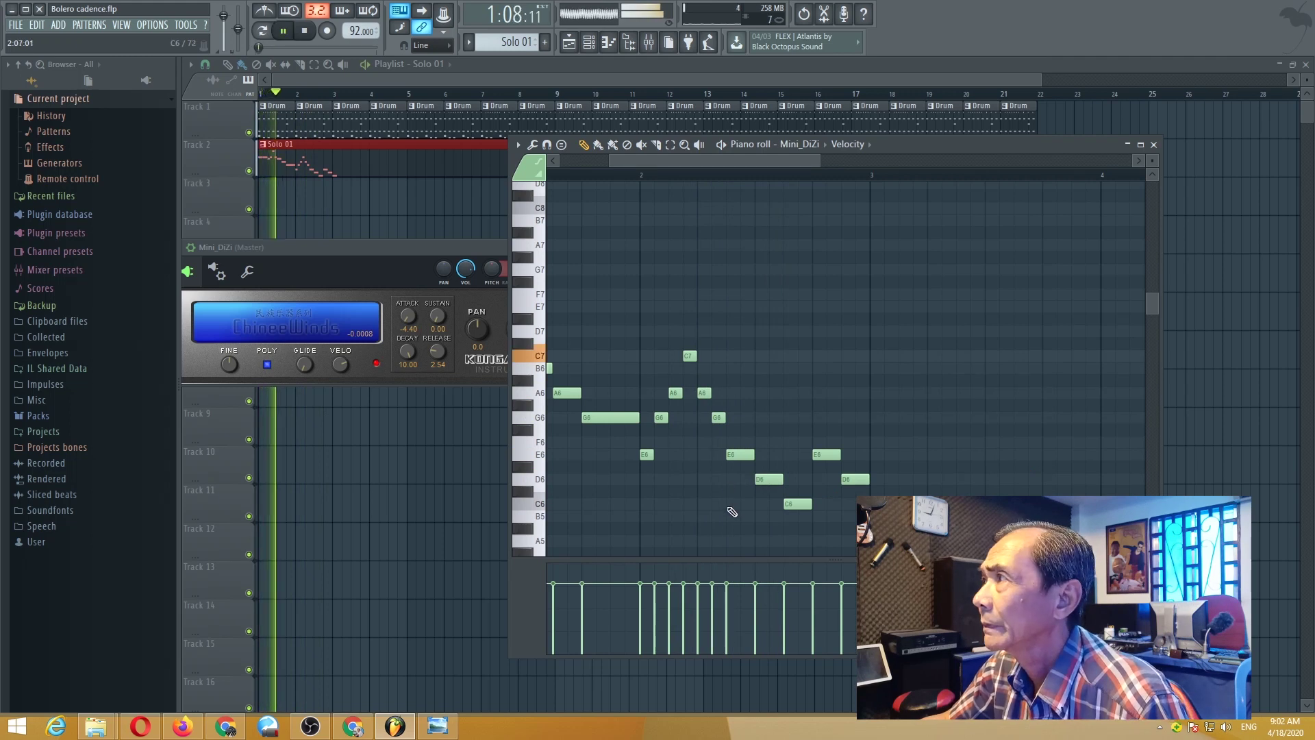
pyautogui.press('space')
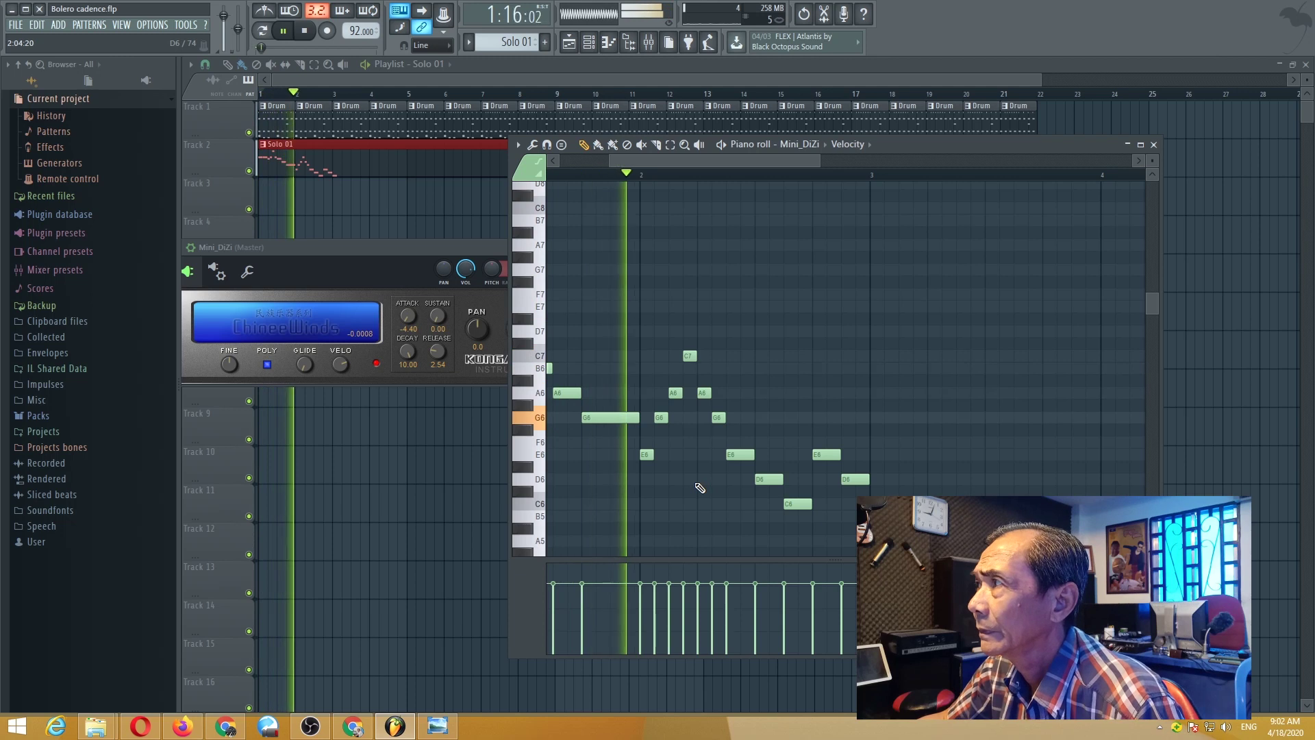
pyautogui.press('space')
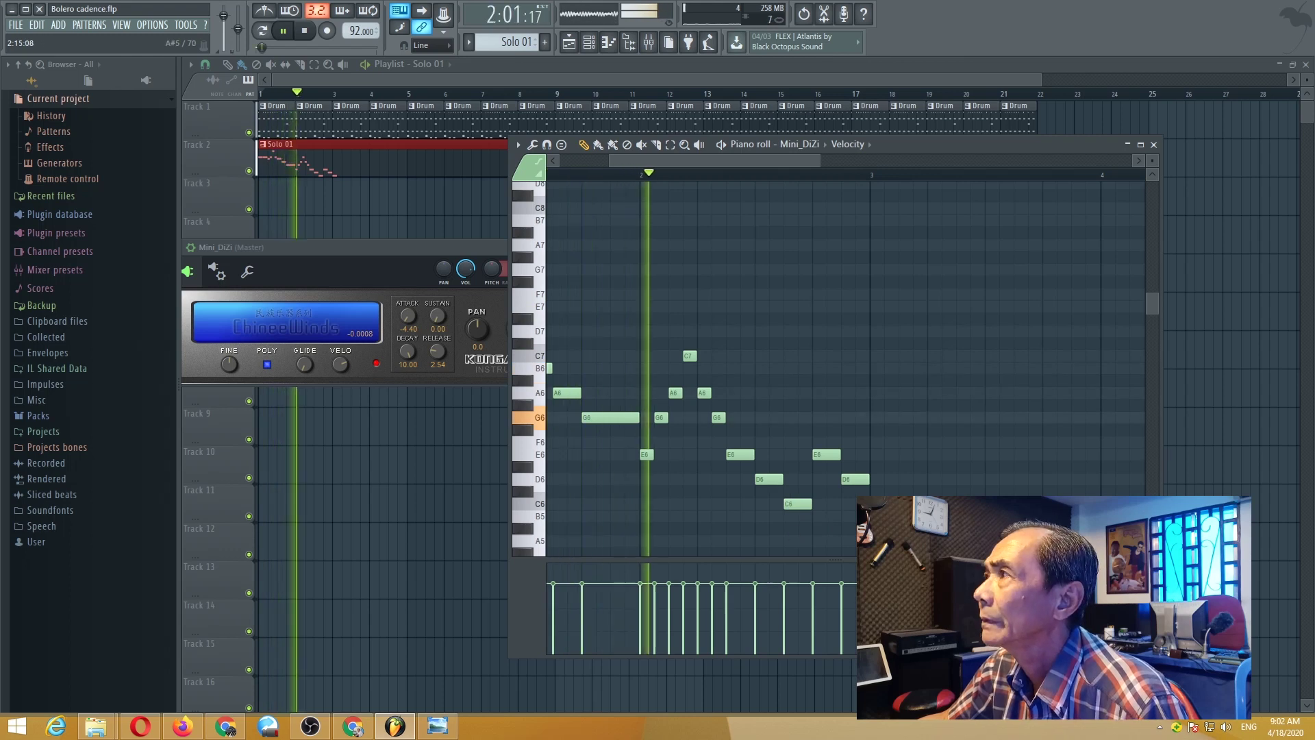
pyautogui.press('space')
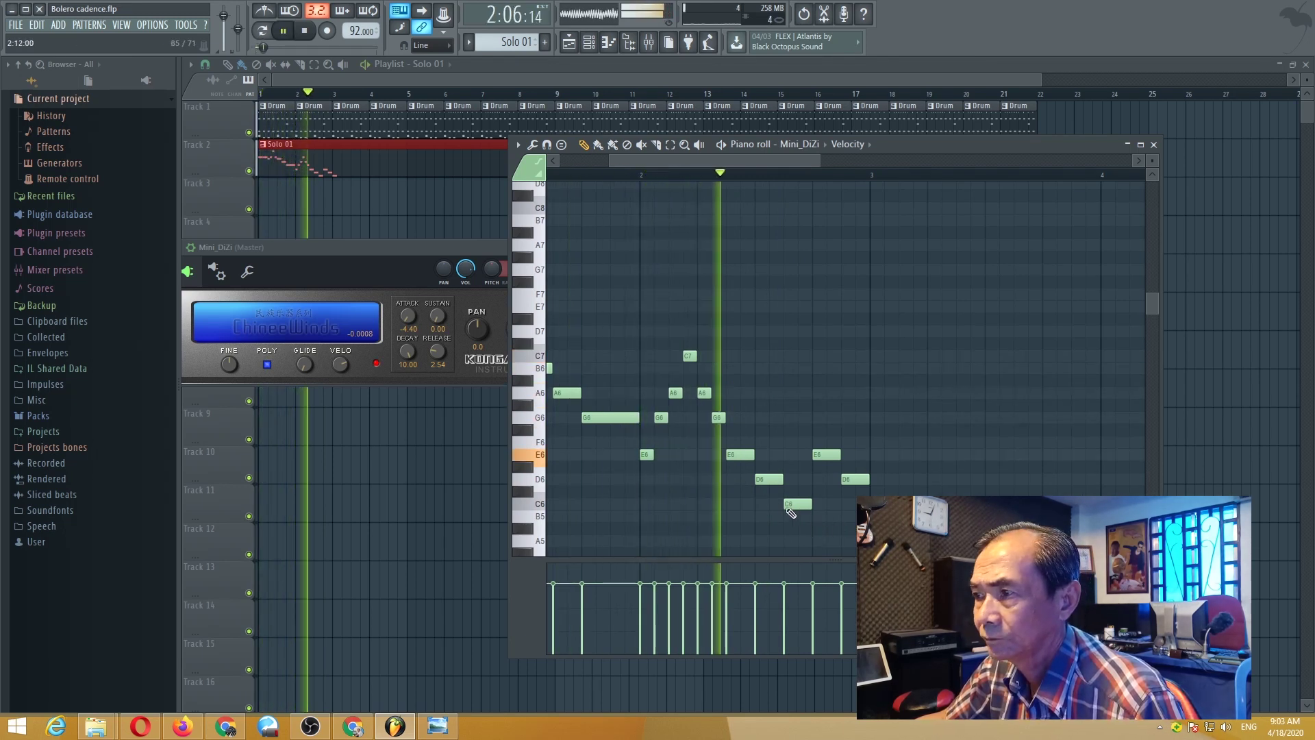
# Lengthen the second E6 in bar 2 to three steps, shift the four notes after it to start at step 11, and audition the timing.
pyautogui.press('space')
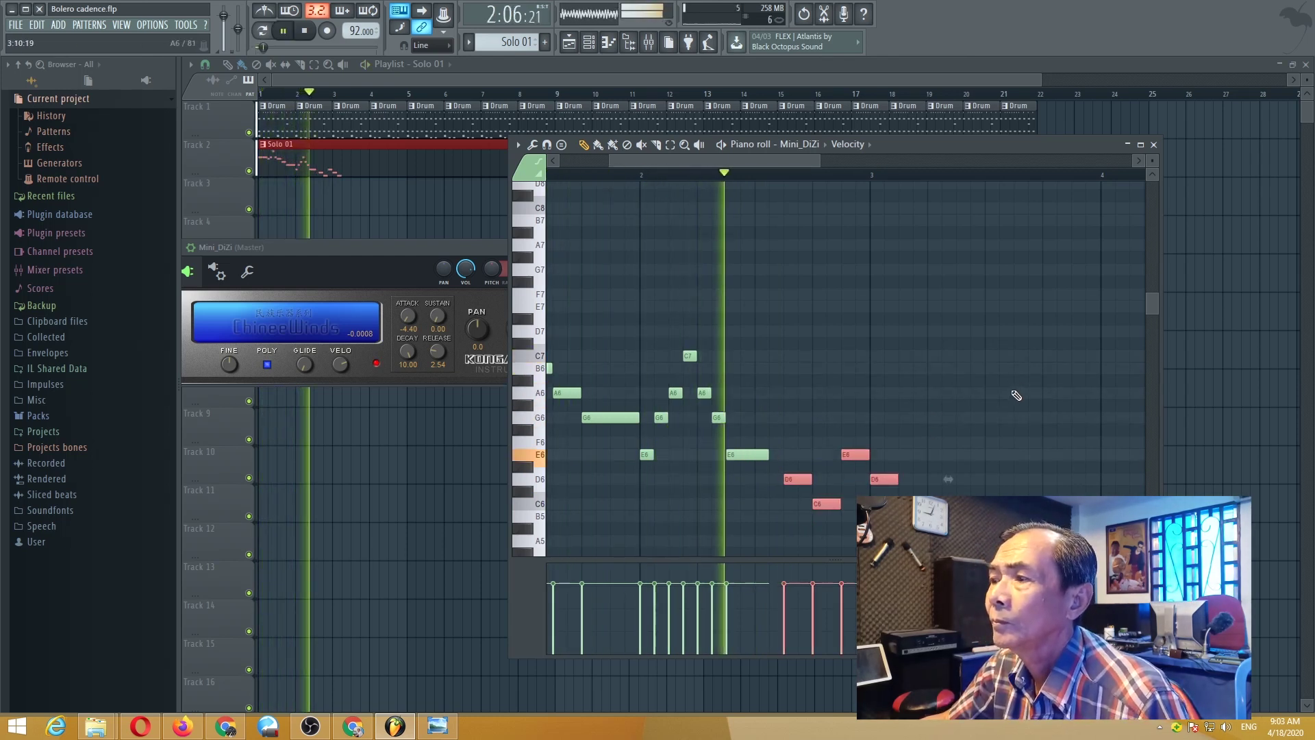
pyautogui.press('space')
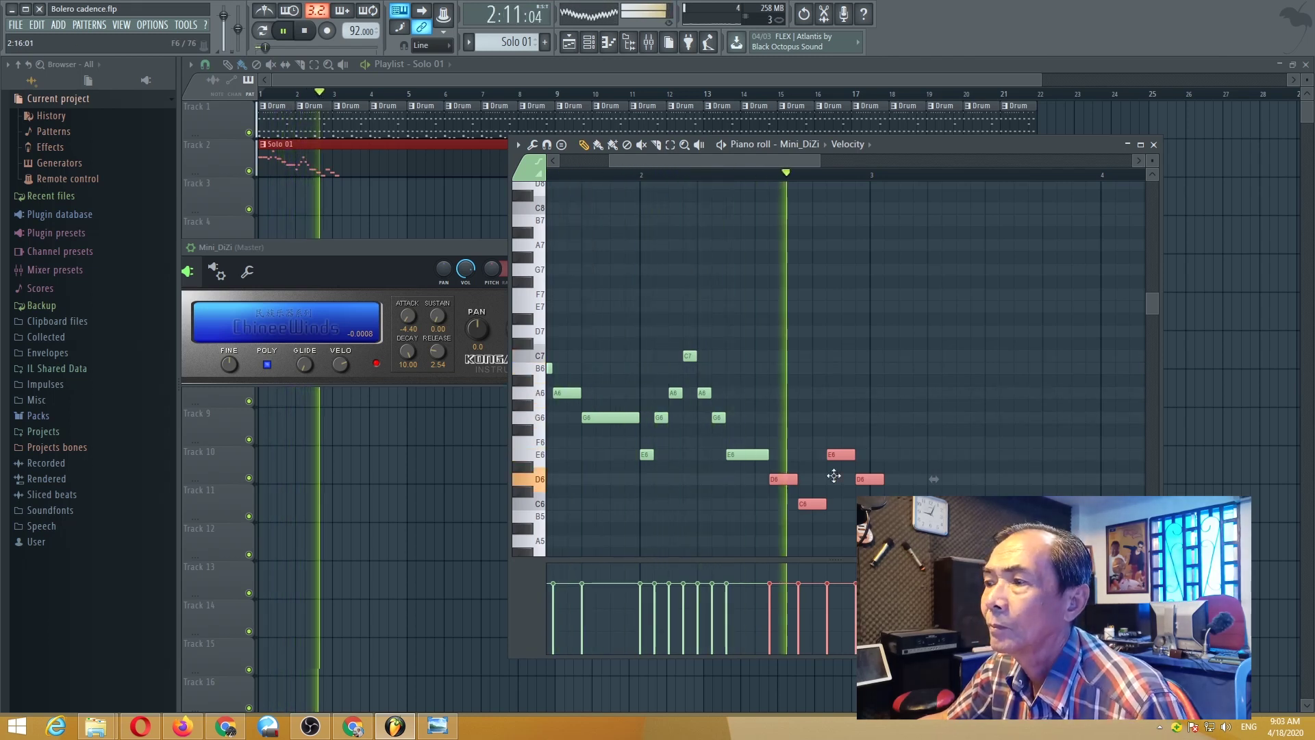
pyautogui.press('space')
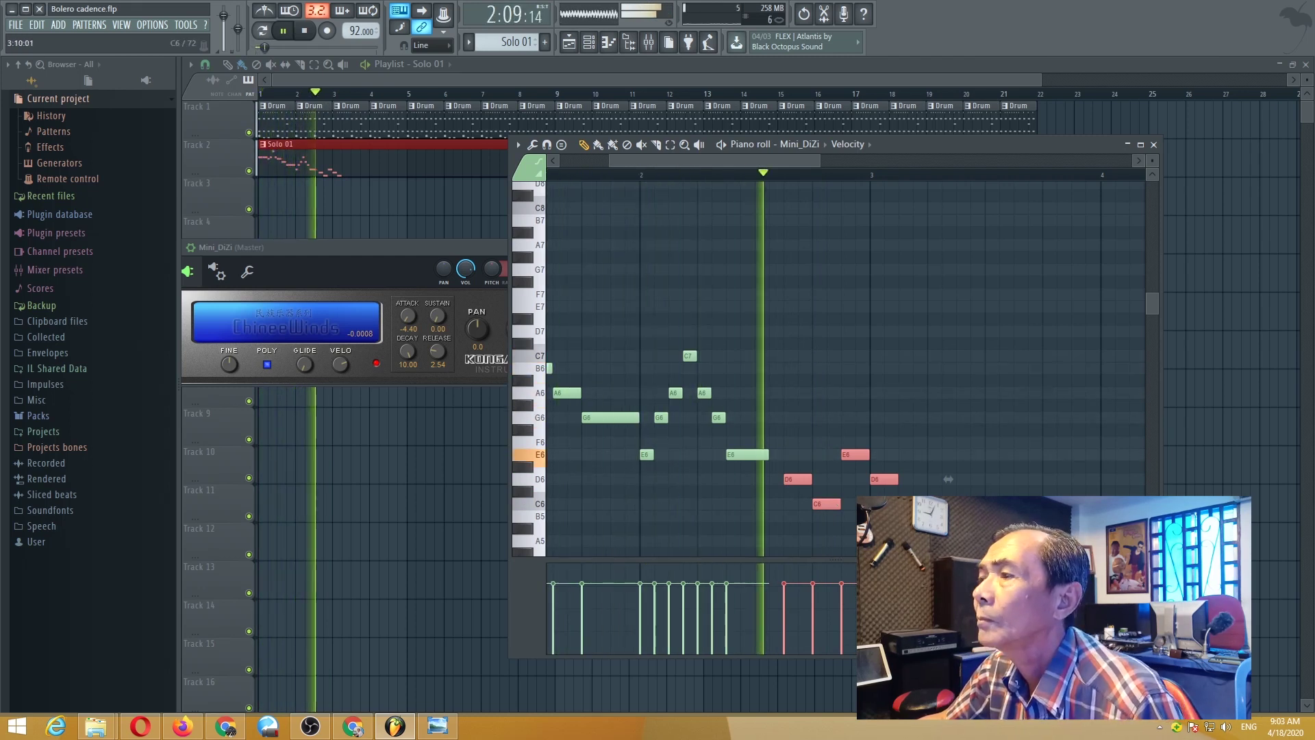
# Shorten the four notes from step 11 of bar 2 to one step each, add a two-step C6 at step 15, and play the phrase.
pyautogui.press('space')
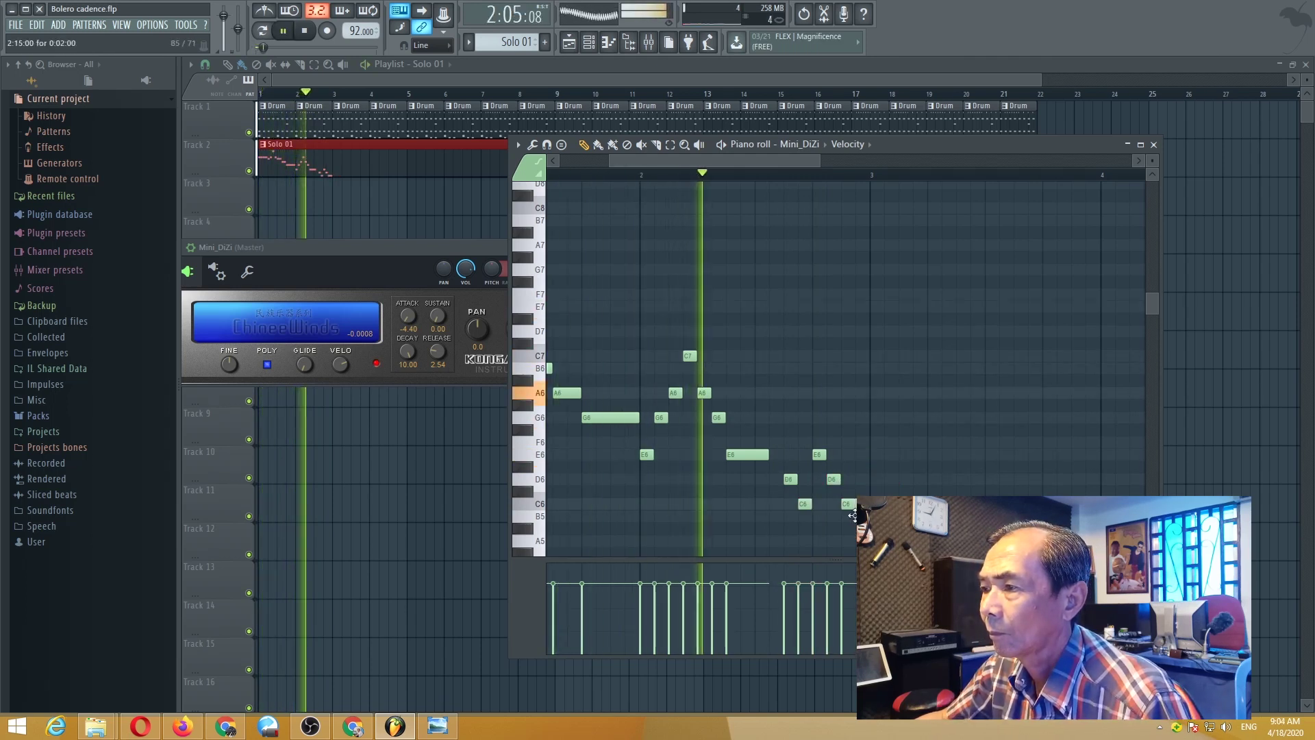
pyautogui.press('space')
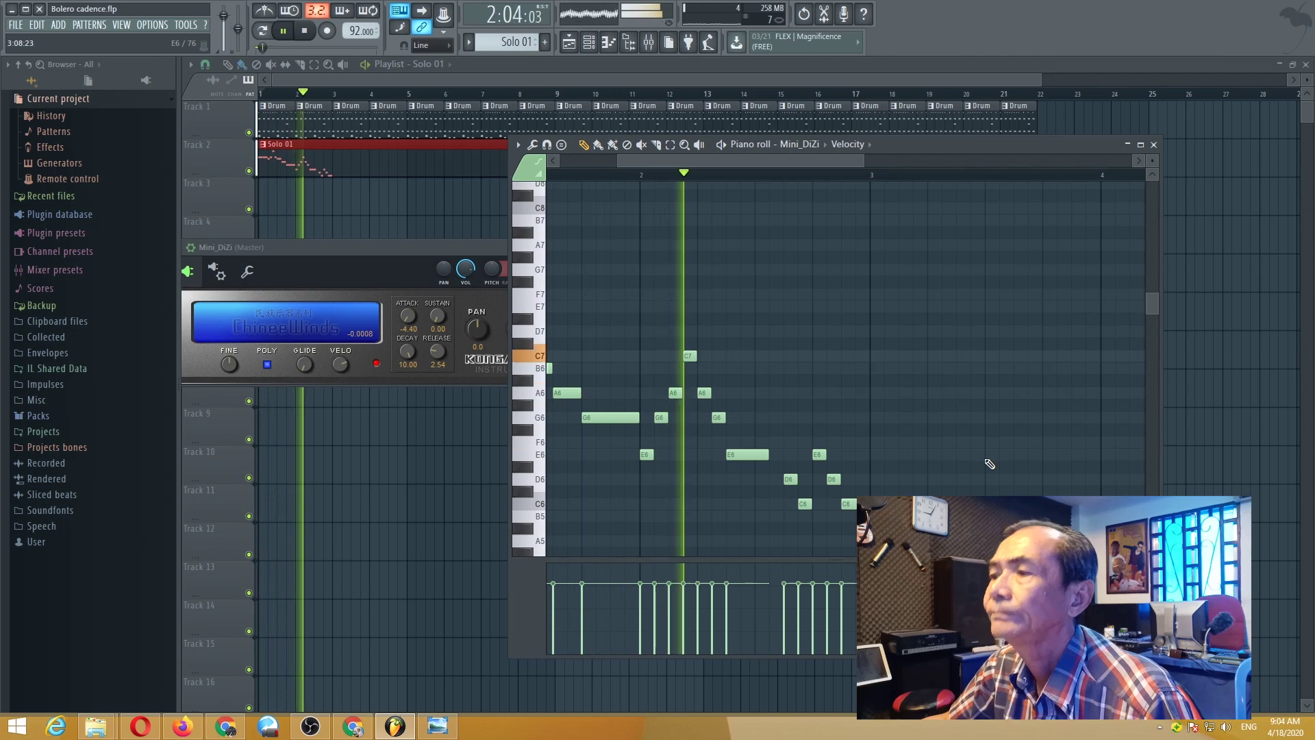
pyautogui.press('space')
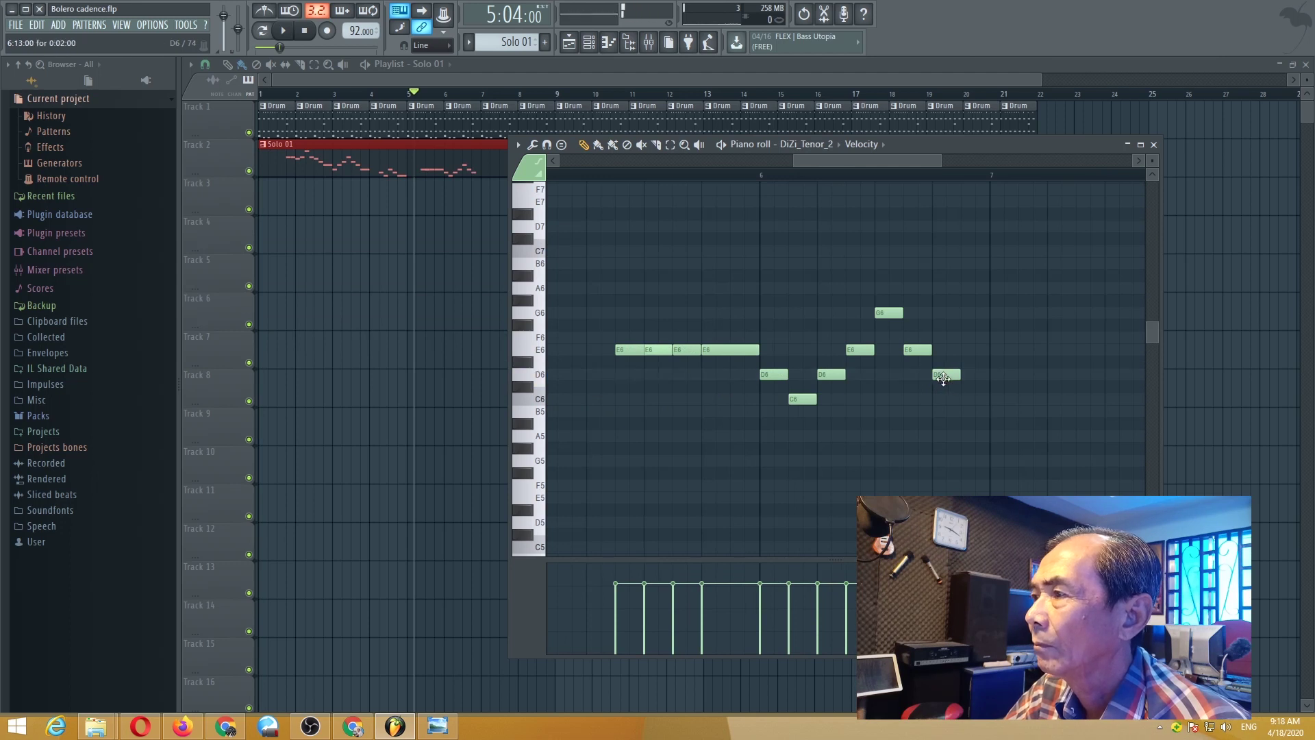
# Try C6 for the last note of bar 6 in the DiZi_Tenor_2 part, settle on E6, and play the phrase.
pyautogui.press('space')
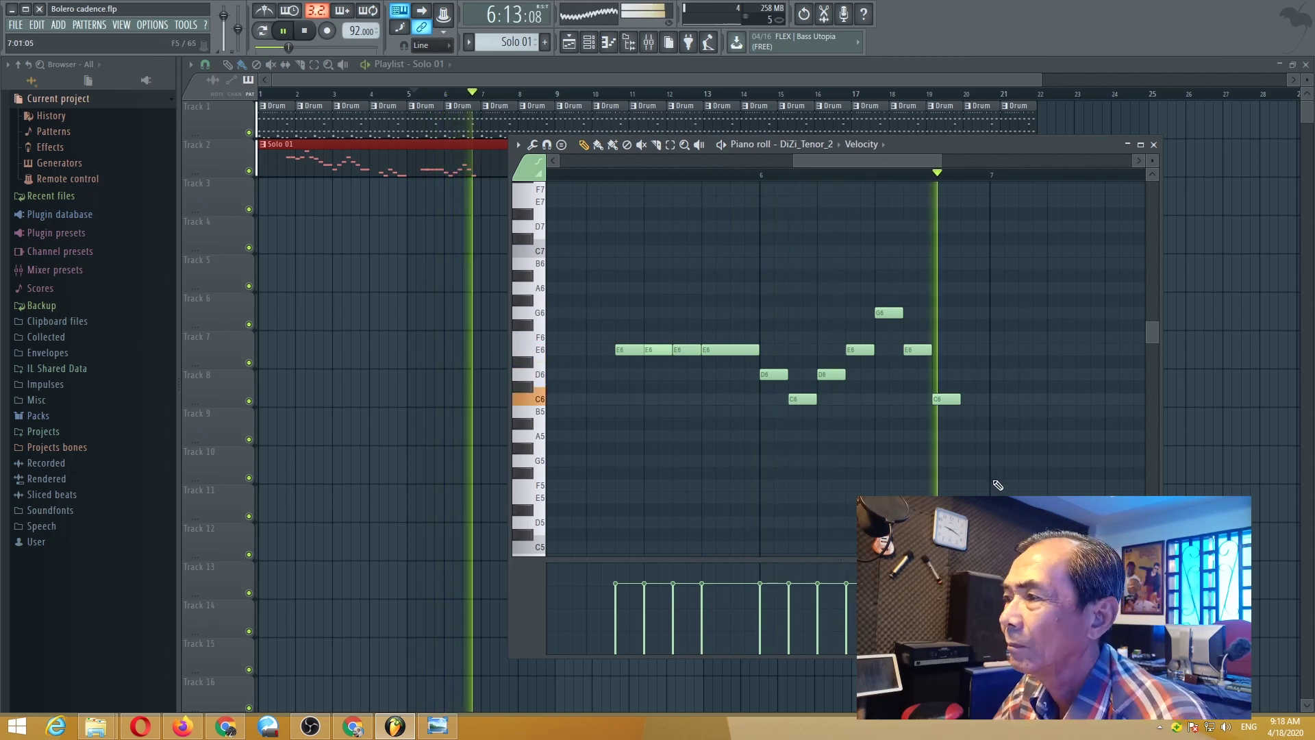
pyautogui.press('space')
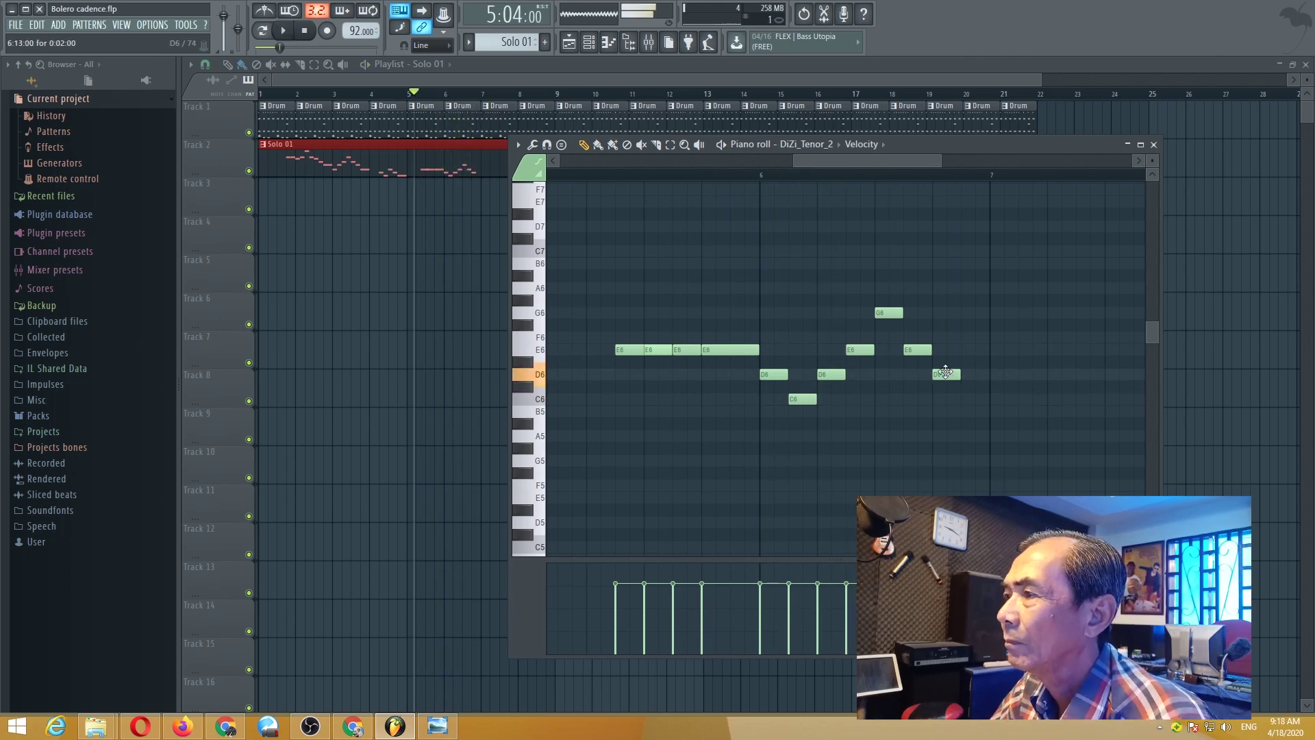
pyautogui.moveTo(875, 159); pyautogui.dragTo(887, 160)
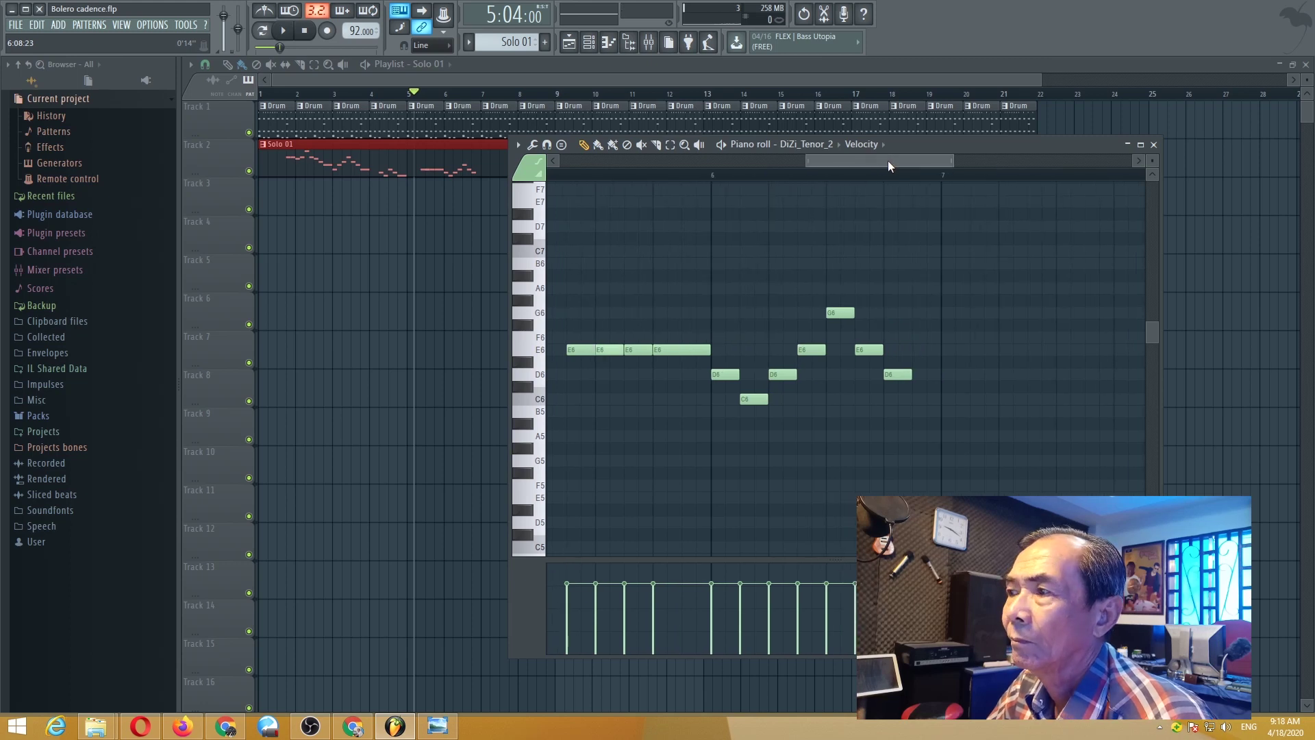
pyautogui.press('space')
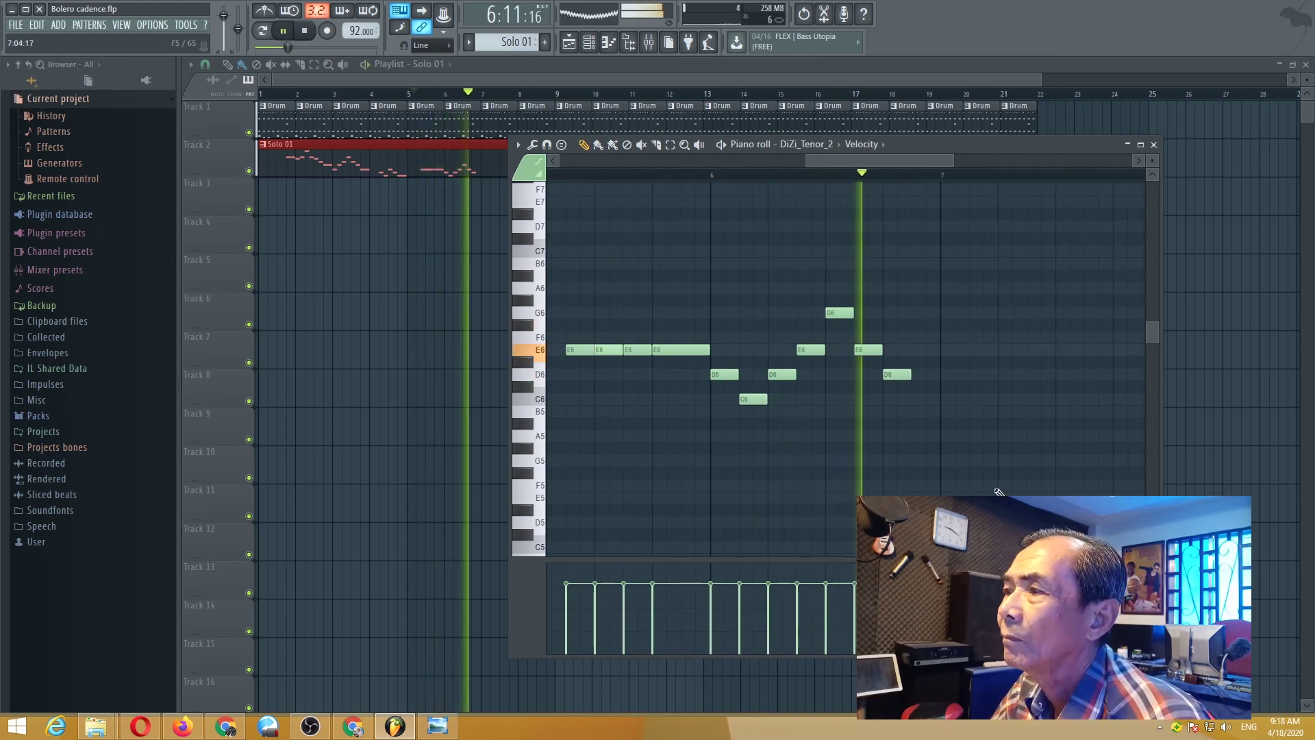
pyautogui.press('space')
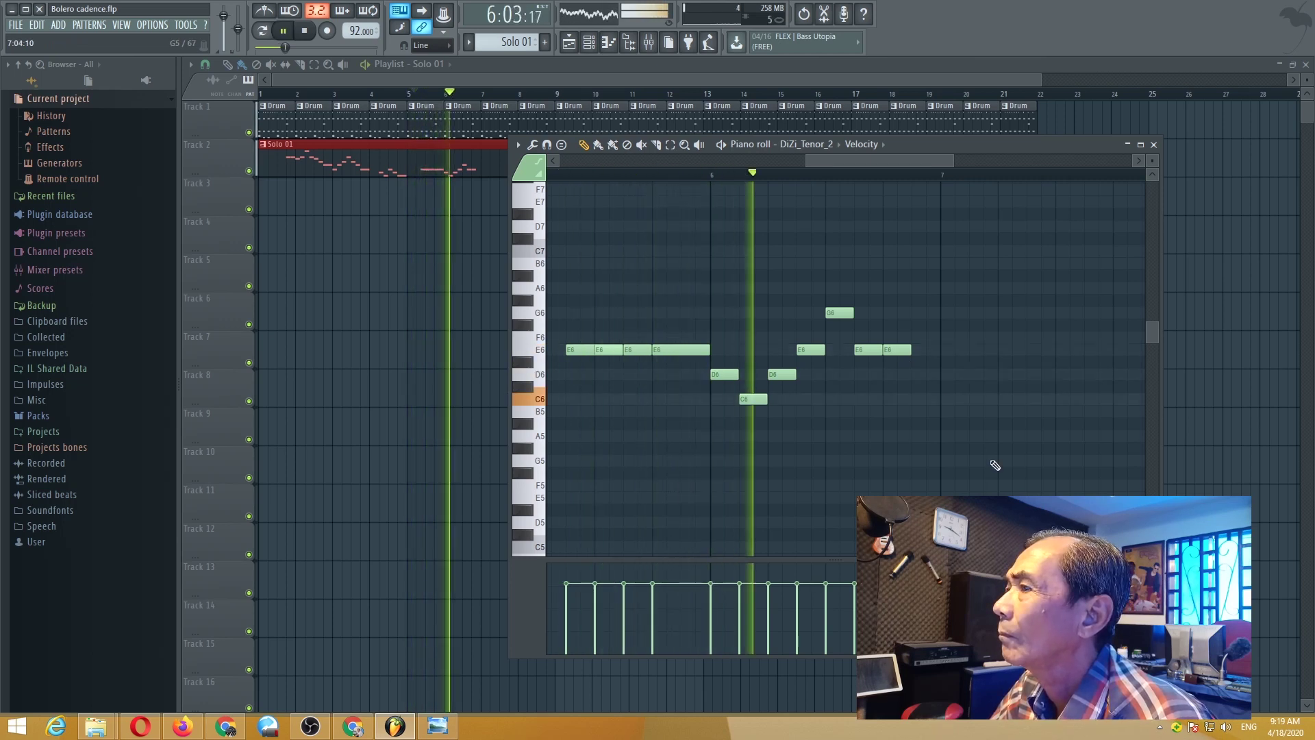
pyautogui.press('space')
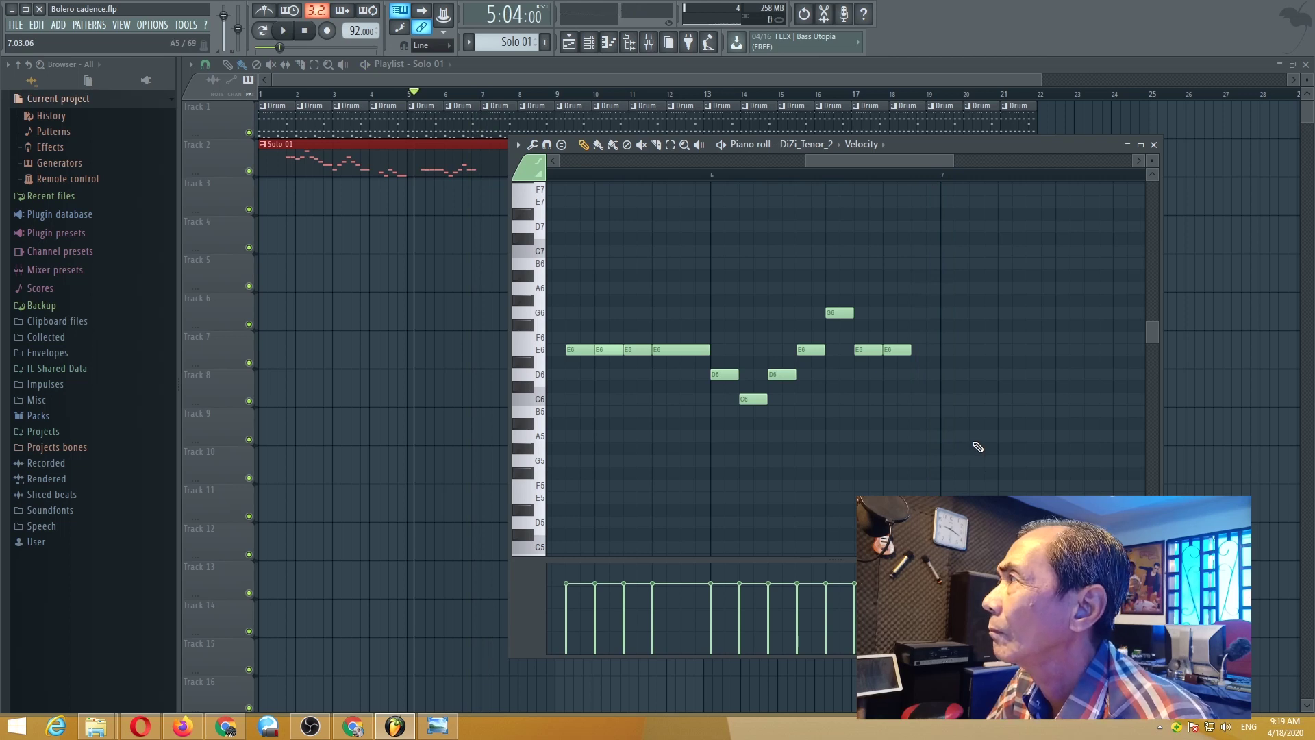
# Add a rising line of four-step notes C6, D6, E6 and G6 in bar 7 and A6 and C7 in bar 8, and play it.
pyautogui.hscroll(4, 979, 446)
pyautogui.moveTo(857, 263); pyautogui.dragTo(855, 247)
pyautogui.press('space')
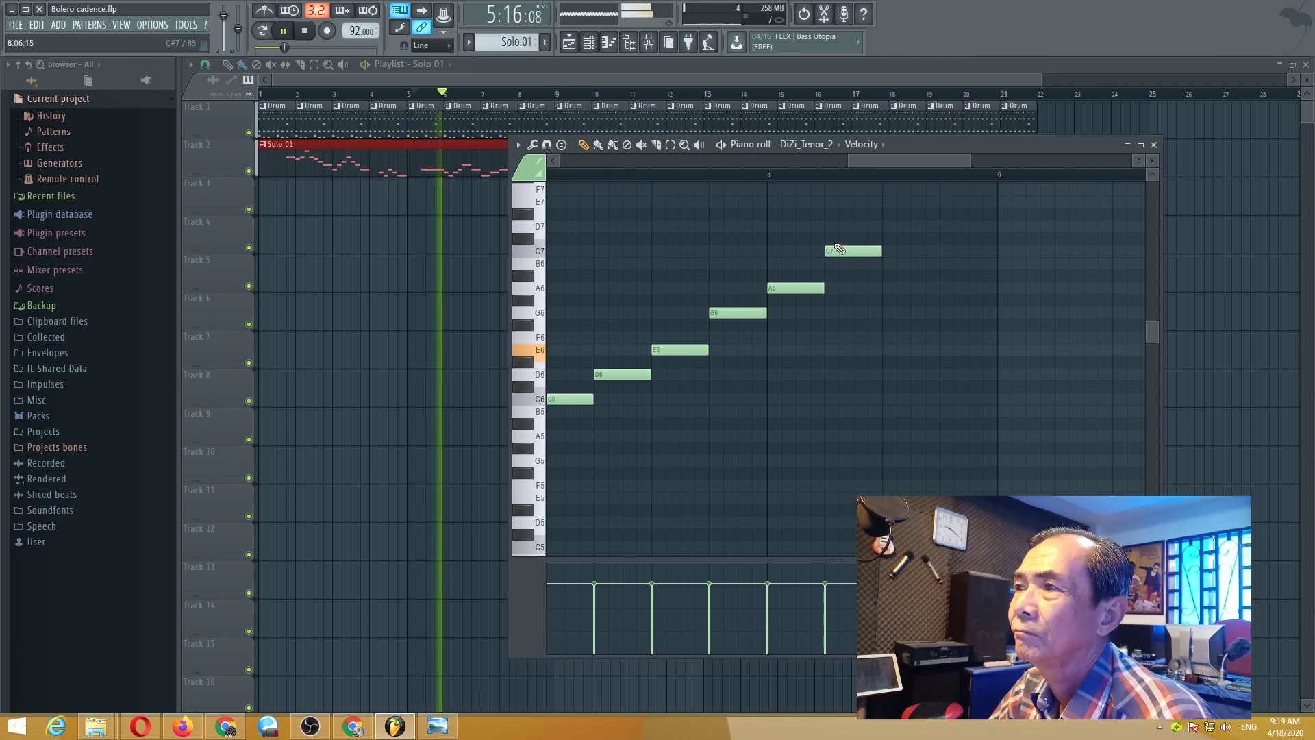
# Audition the melody from bar 6 onward with playback starting at step 6 of bar 6.
pyautogui.moveTo(850, 160); pyautogui.dragTo(808, 167)
pyautogui.press('space')
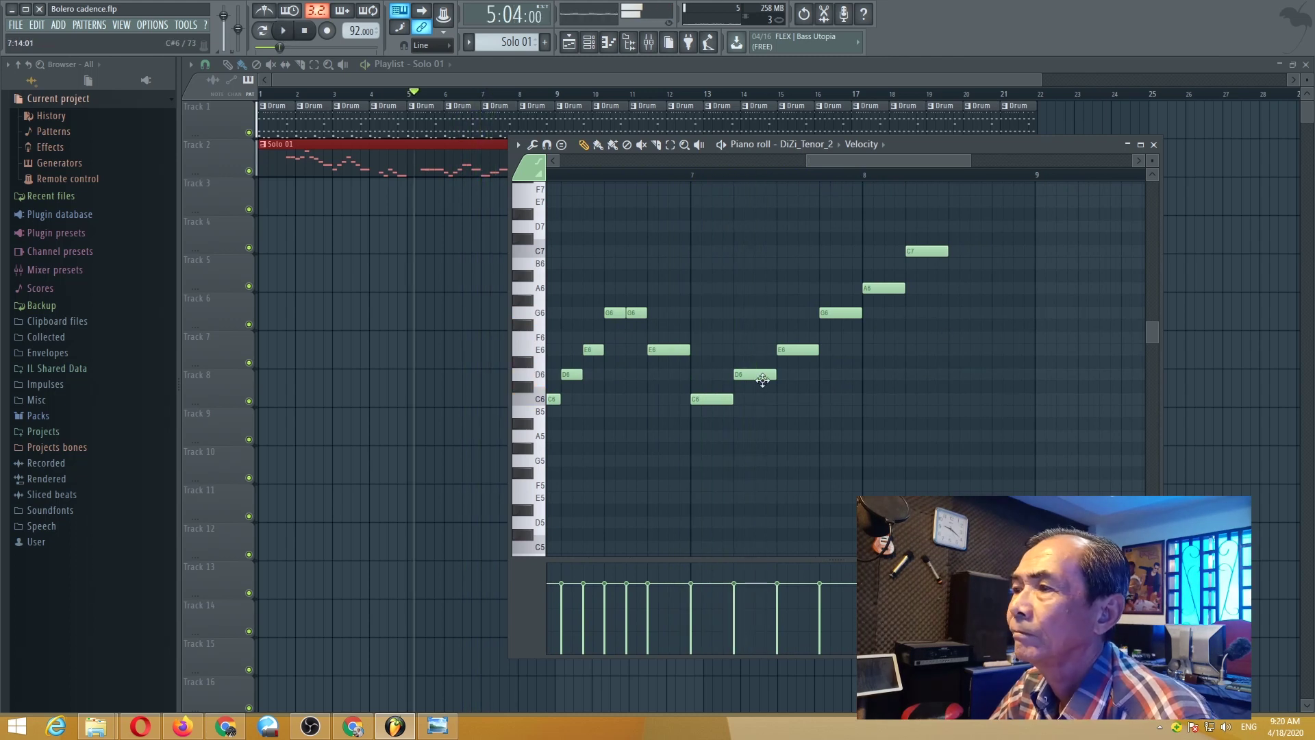
pyautogui.press('space')
pyautogui.press('space')
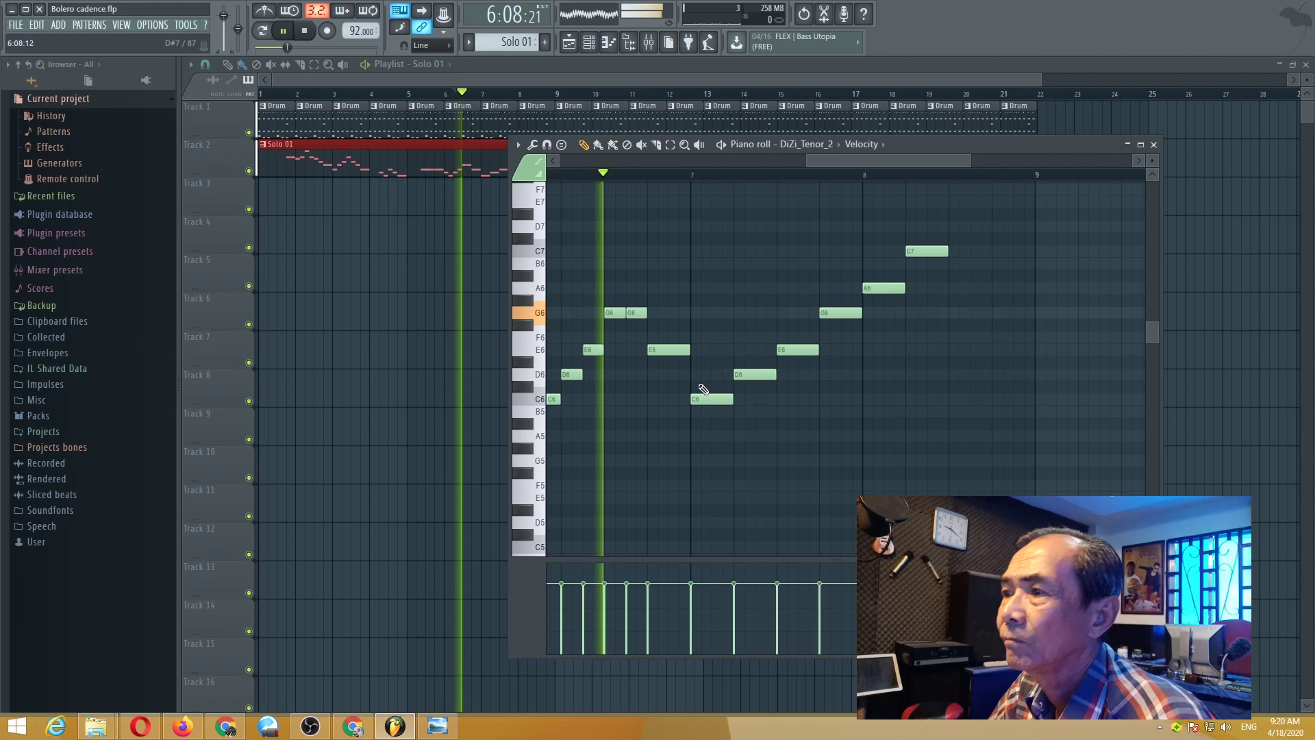
pyautogui.press('space')
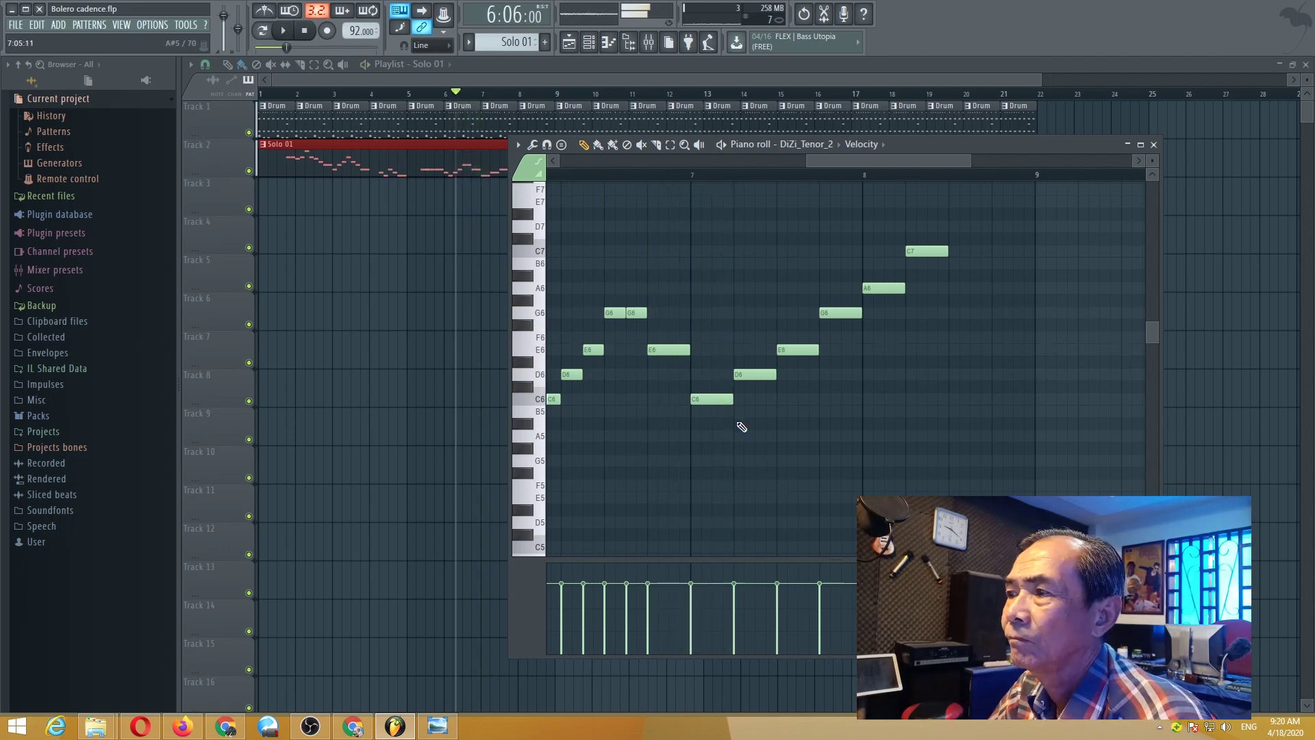
# Play the melody into bar 9 and move the E6 and G6 that open the bar two steps later each.
pyautogui.moveTo(898, 160); pyautogui.dragTo(992, 176)
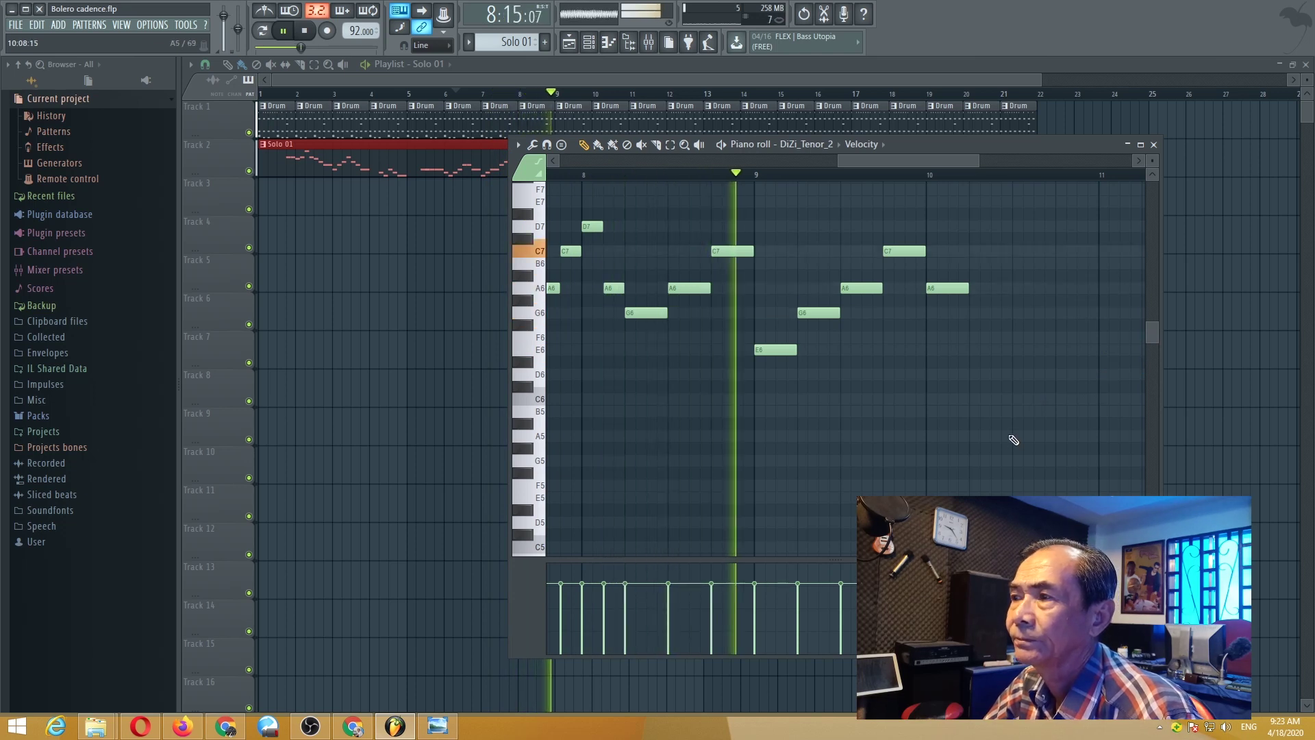
pyautogui.press('space')
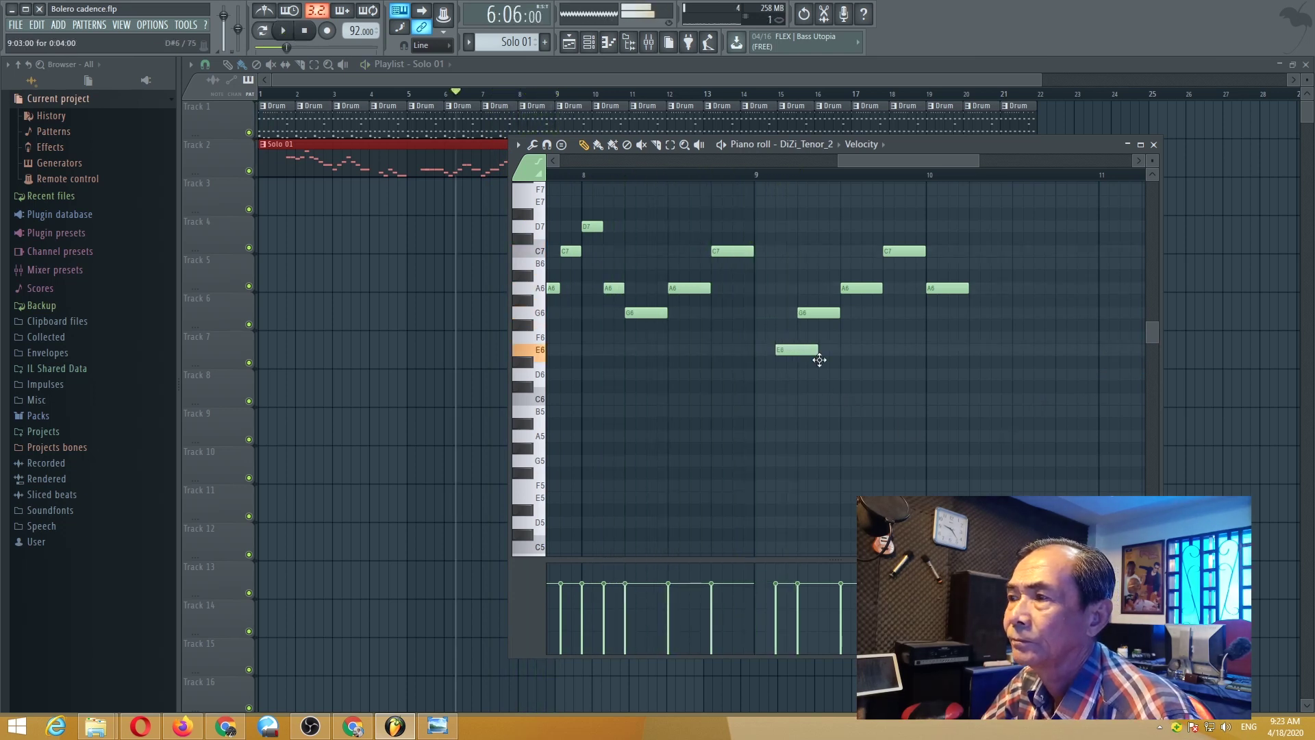
pyautogui.press('space')
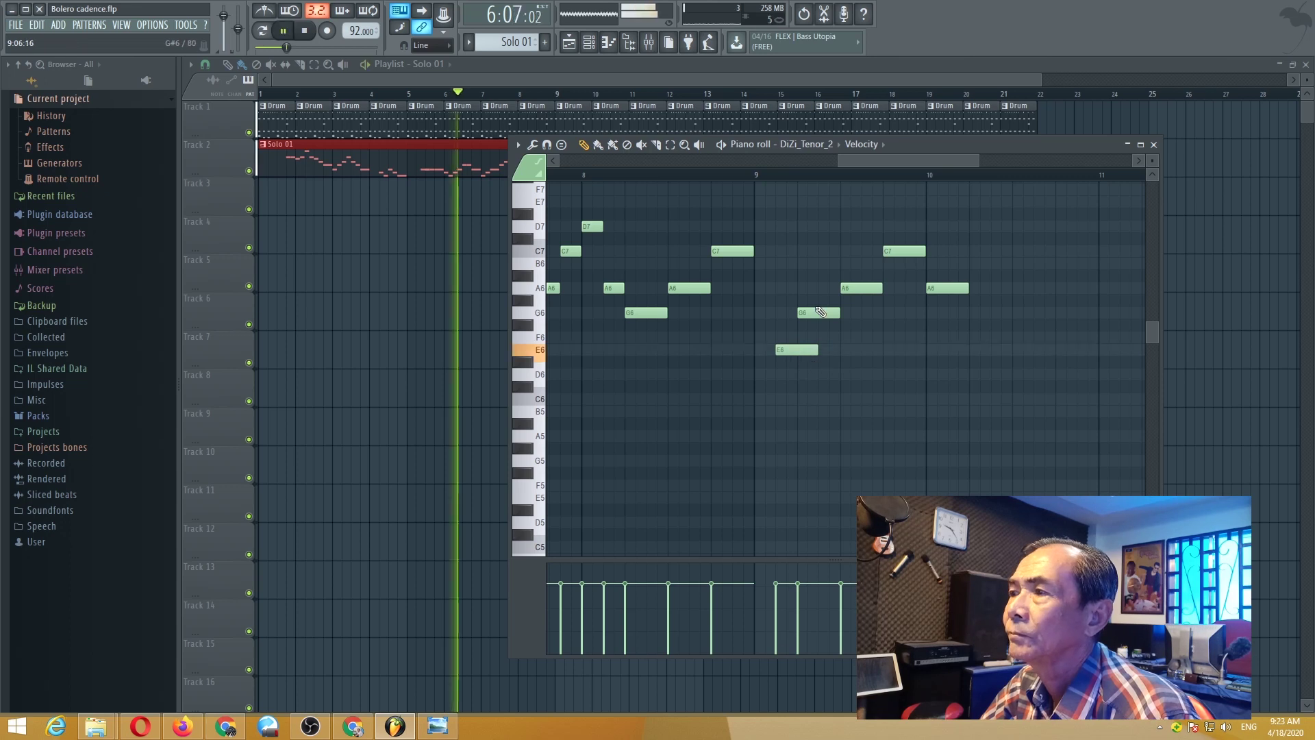
pyautogui.click(832, 302)
pyautogui.rightClick(833, 303)
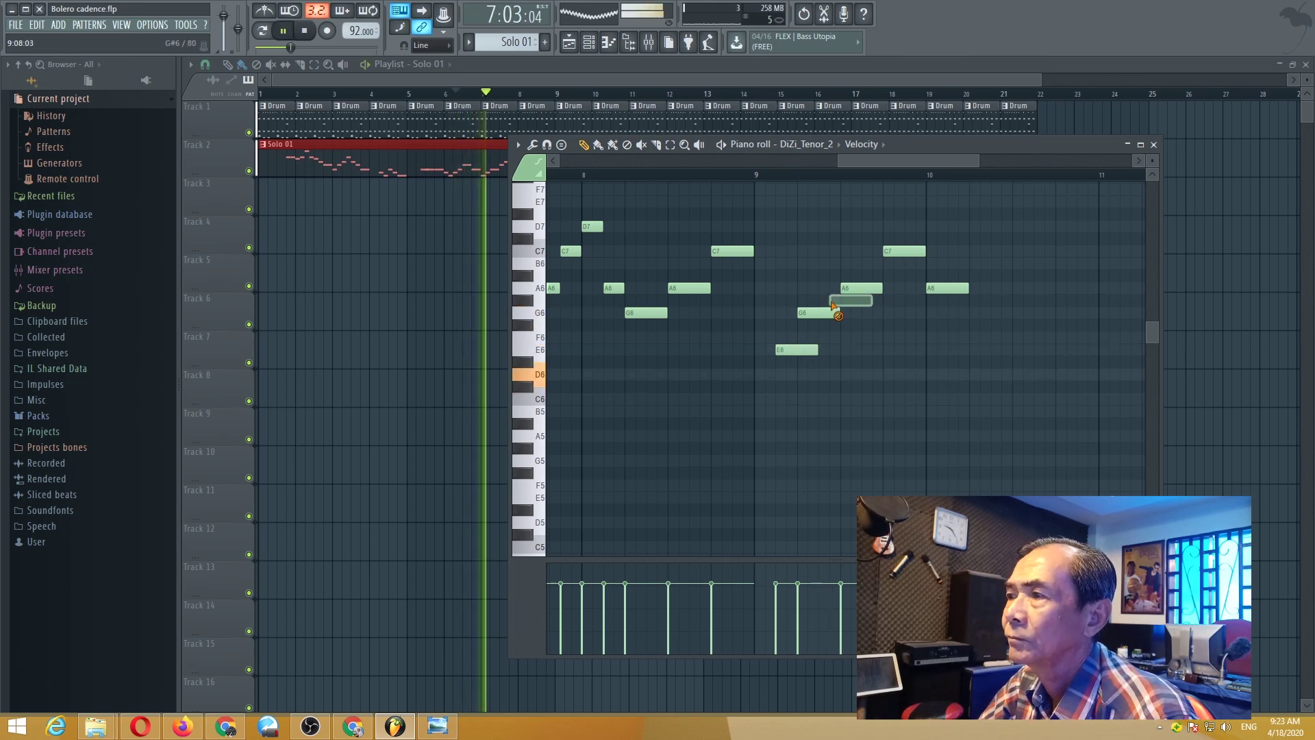
pyautogui.moveTo(818, 314); pyautogui.dragTo(839, 313)
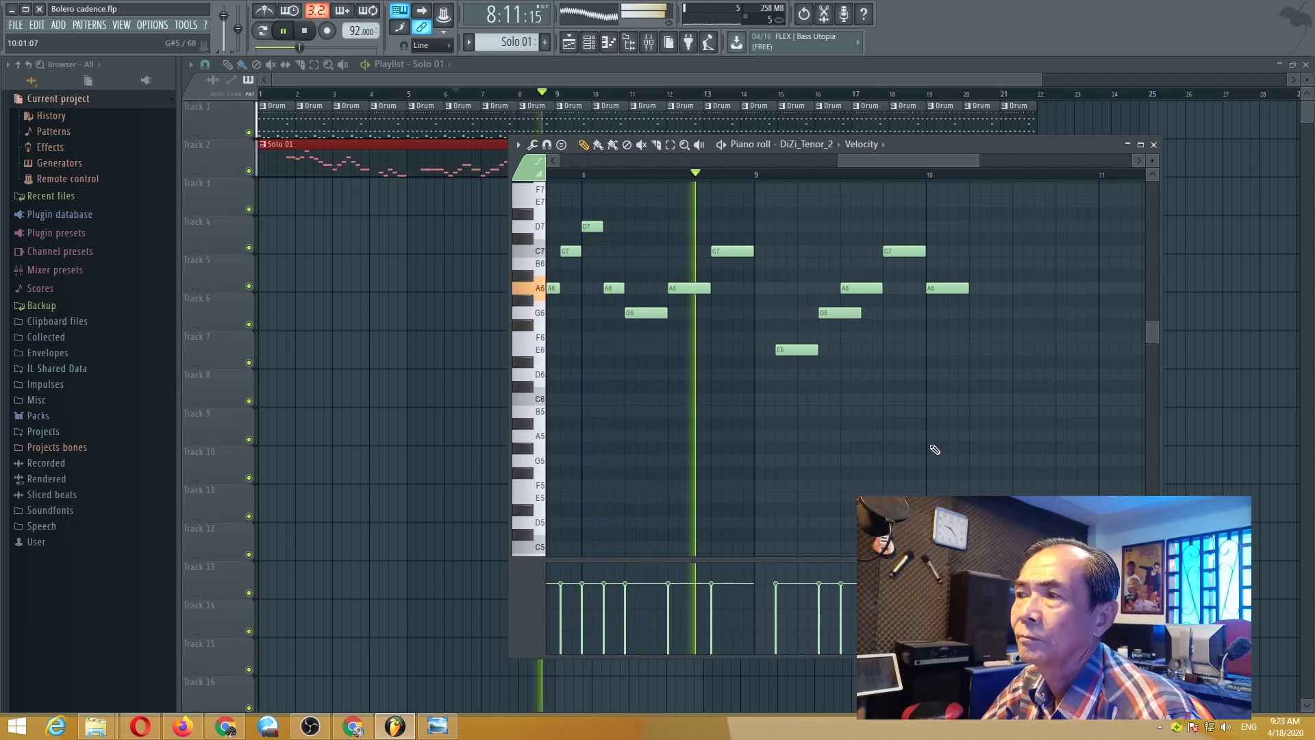
# Retime the opening of bar 9 with a three-step E6 at step 4 and a two-step G6 at step 7, and play it.
pyautogui.press('space')
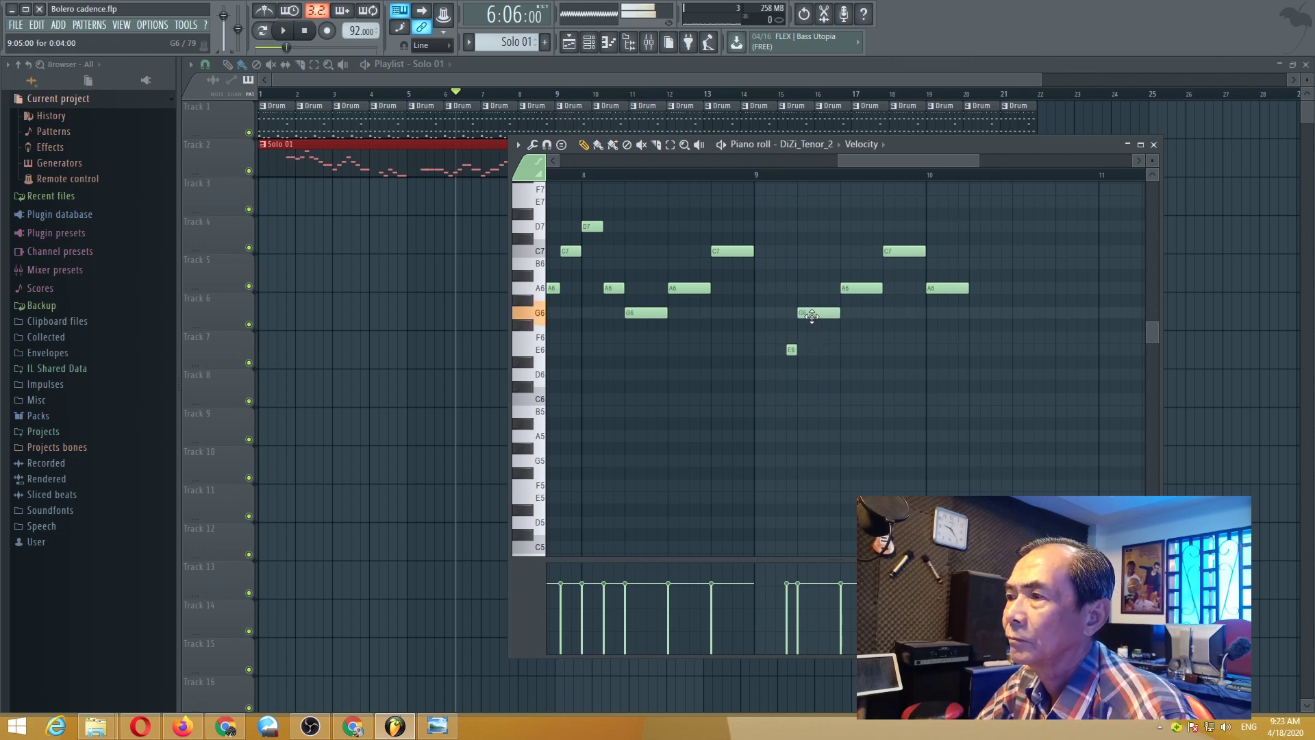
pyautogui.press('space')
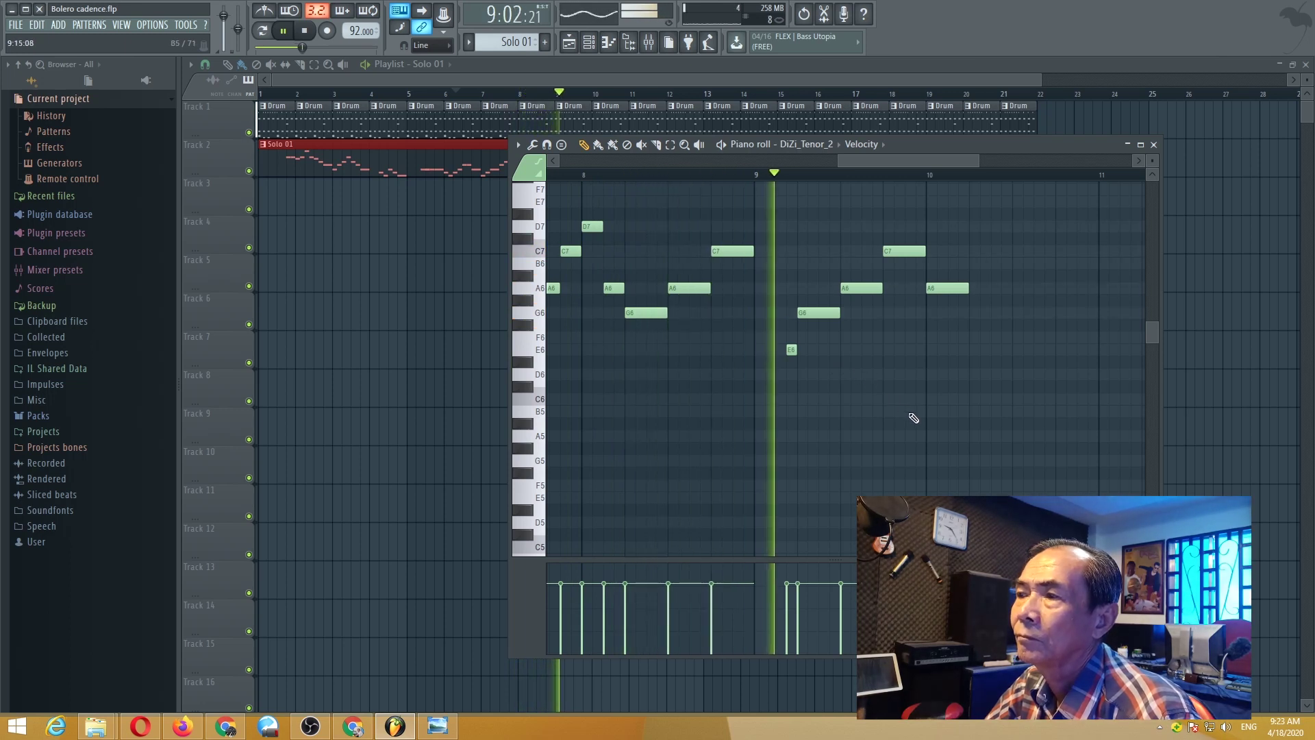
pyautogui.press('space')
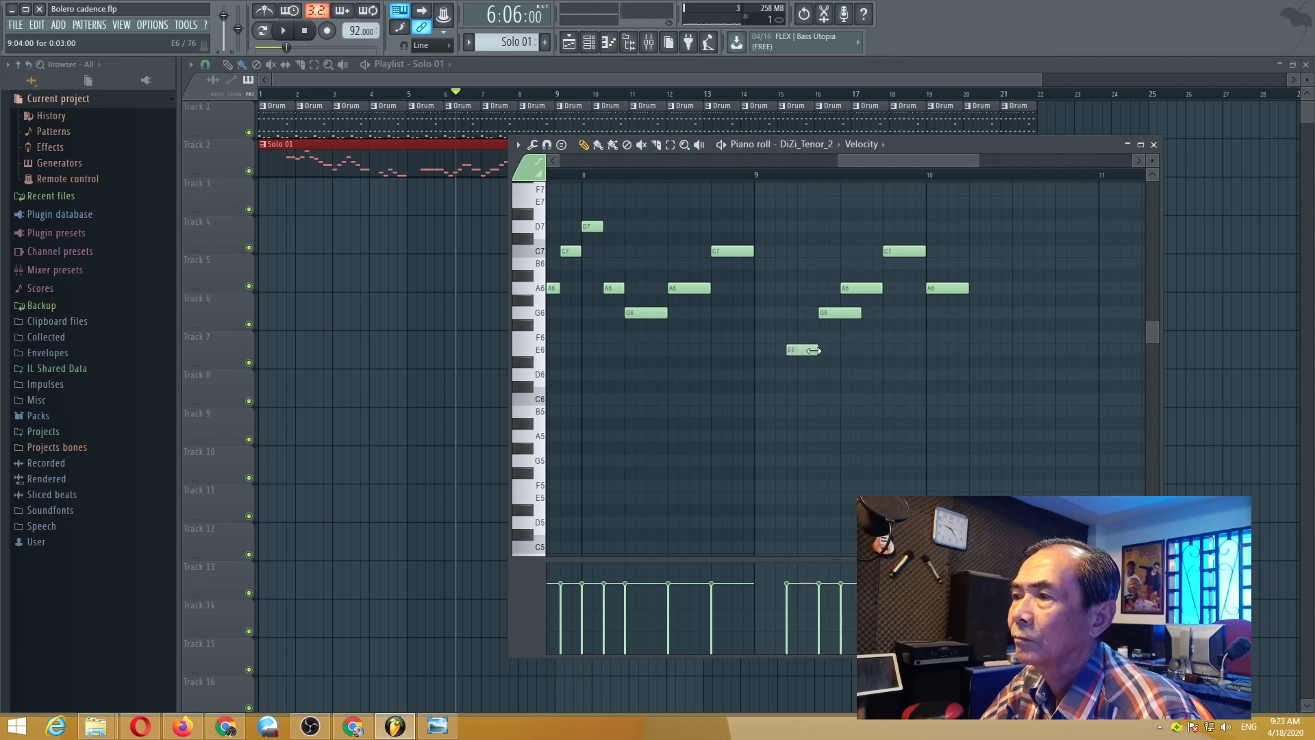
pyautogui.press('space')
pyautogui.moveTo(860, 316); pyautogui.dragTo(834, 316)
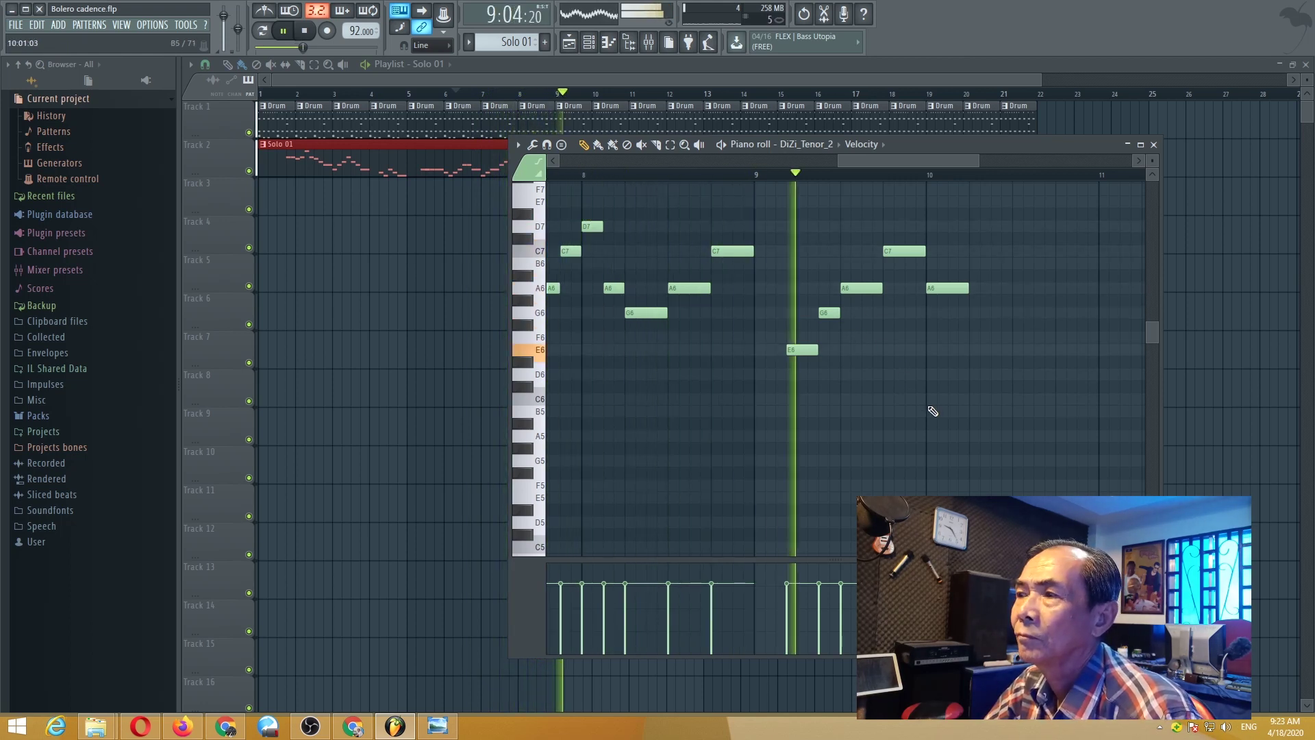
# Try a one-step E6 at step 4 of bar 9 with the G6 moved to step 5, and play the phrase.
pyautogui.press('space')
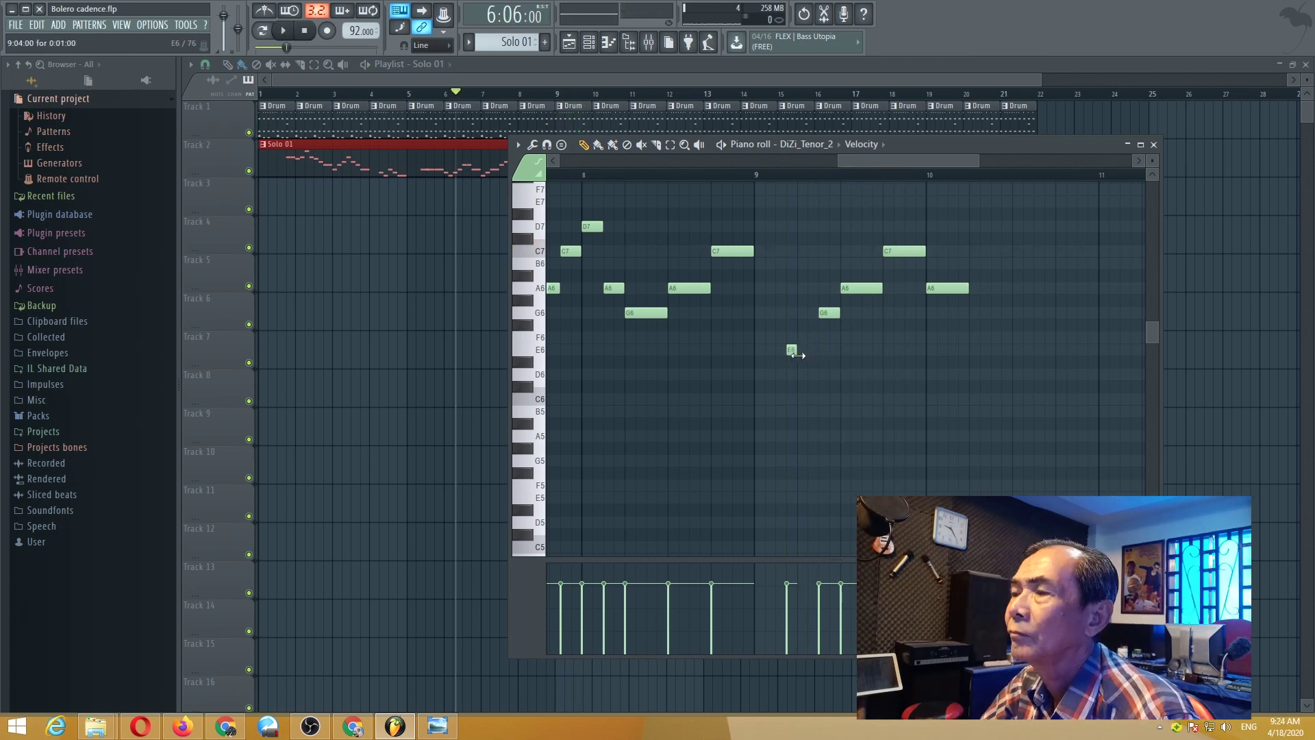
pyautogui.press('space')
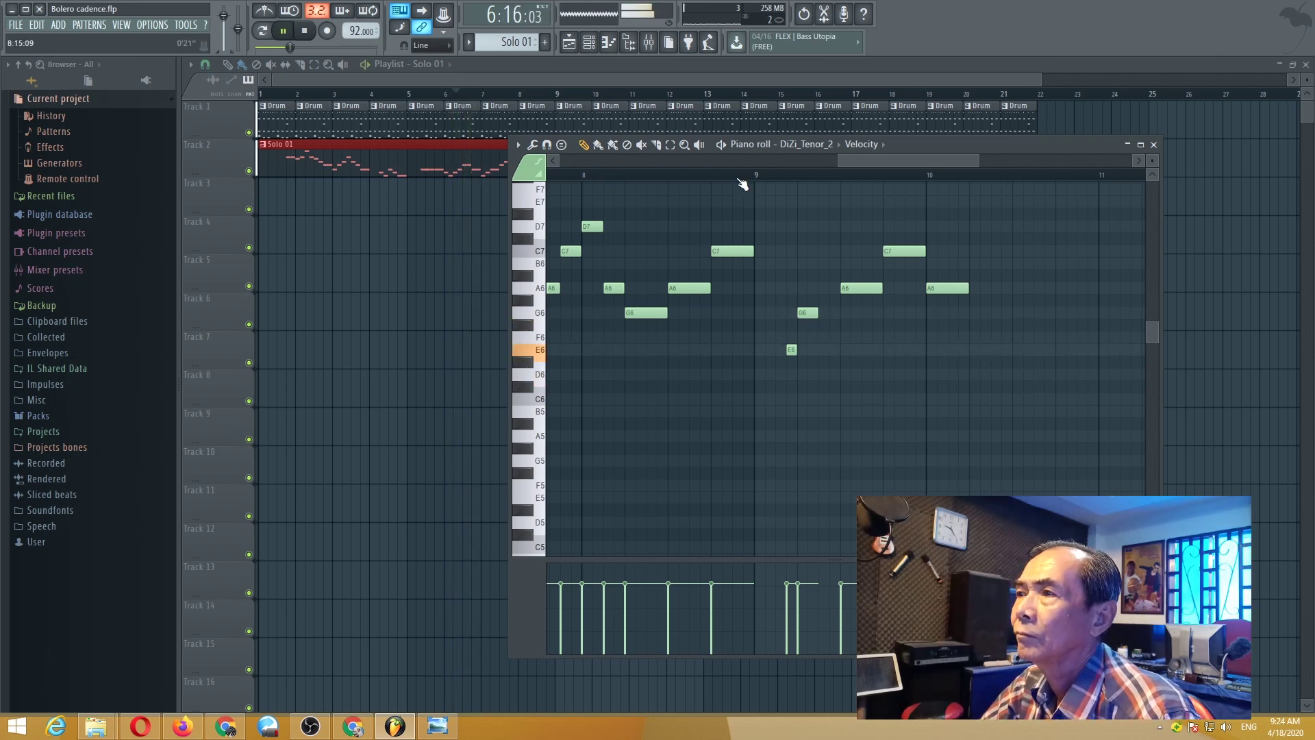
pyautogui.press('space')
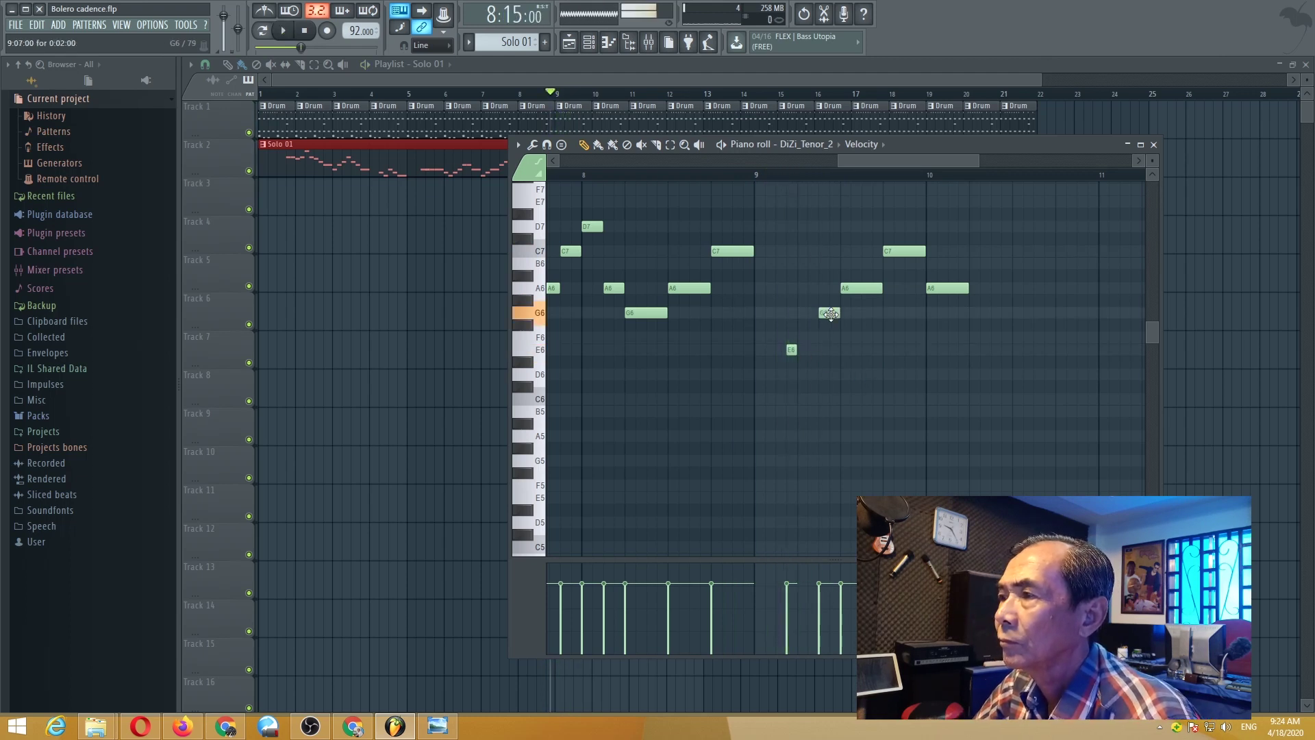
pyautogui.press('space')
# Lengthen the E6 in bar 9 to two steps, move the G6 to step 6, and play the phrase.
pyautogui.press('space')
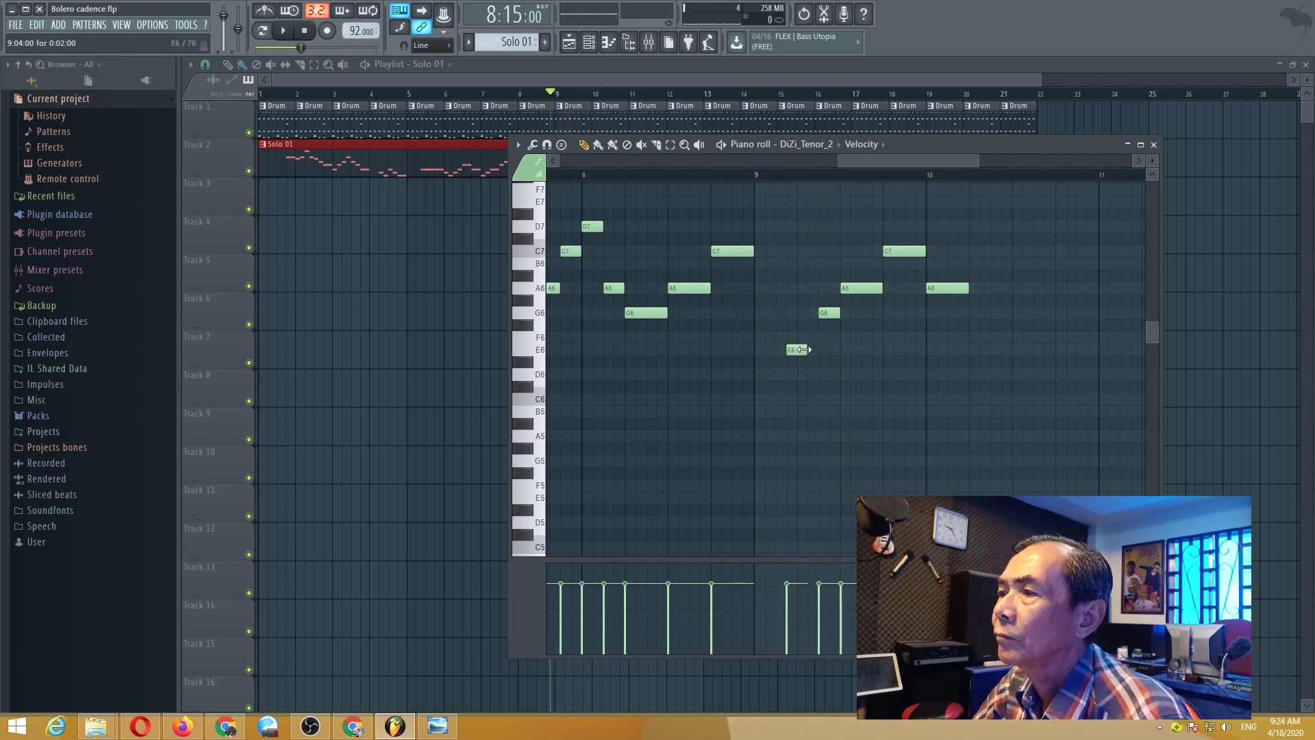
pyautogui.press('space')
pyautogui.press('space')
pyautogui.press('space')
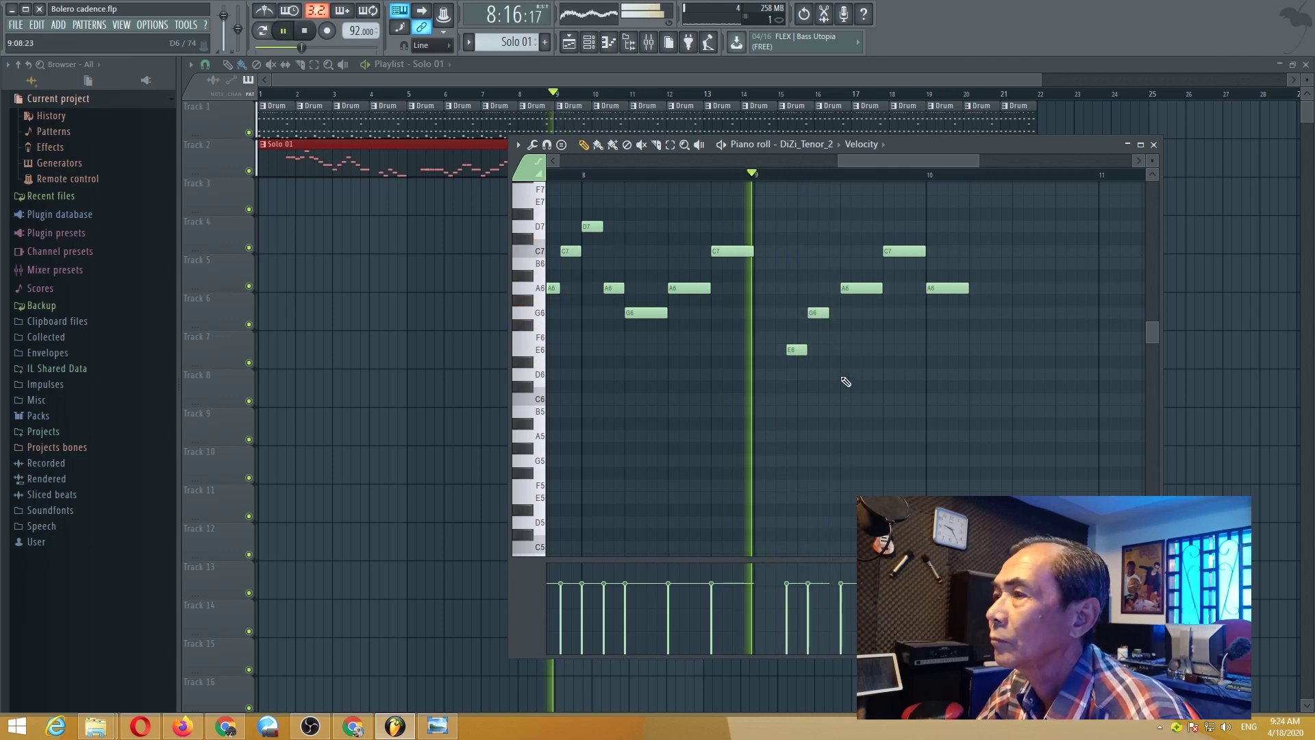
pyautogui.press('space')
pyautogui.press('space')
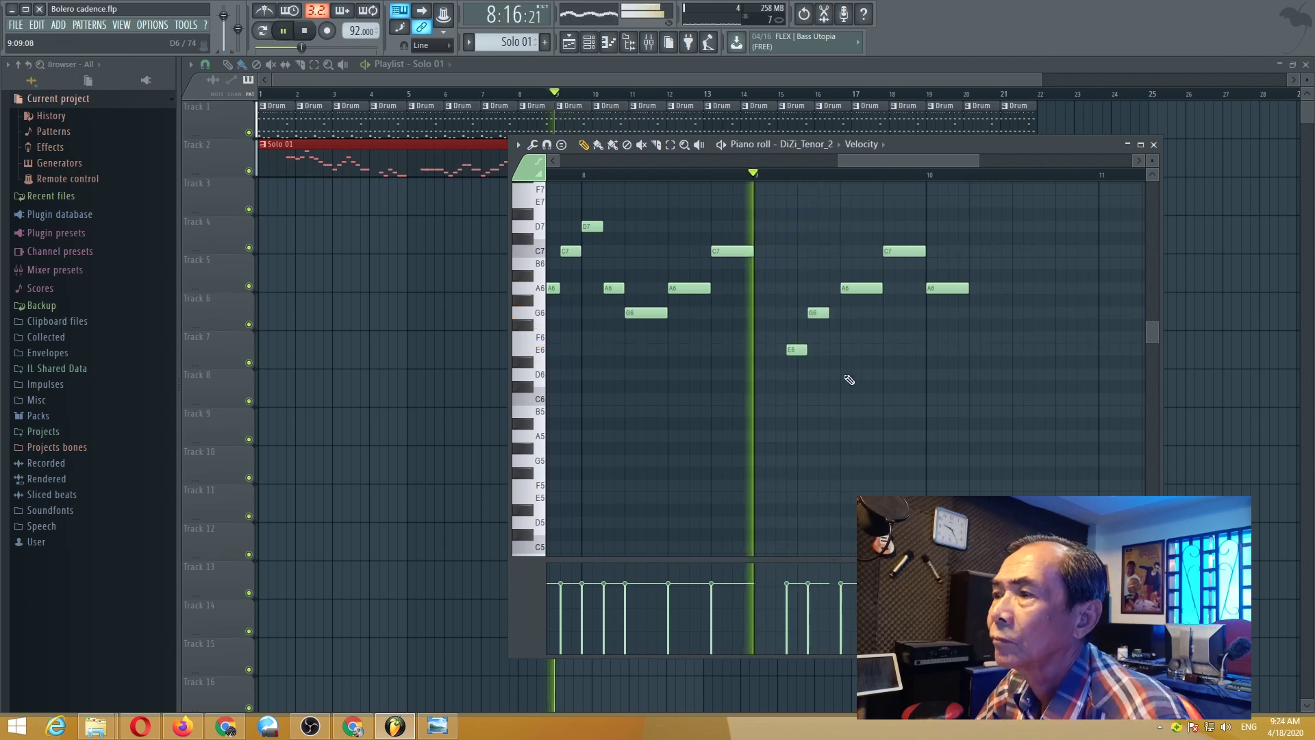
pyautogui.press('space')
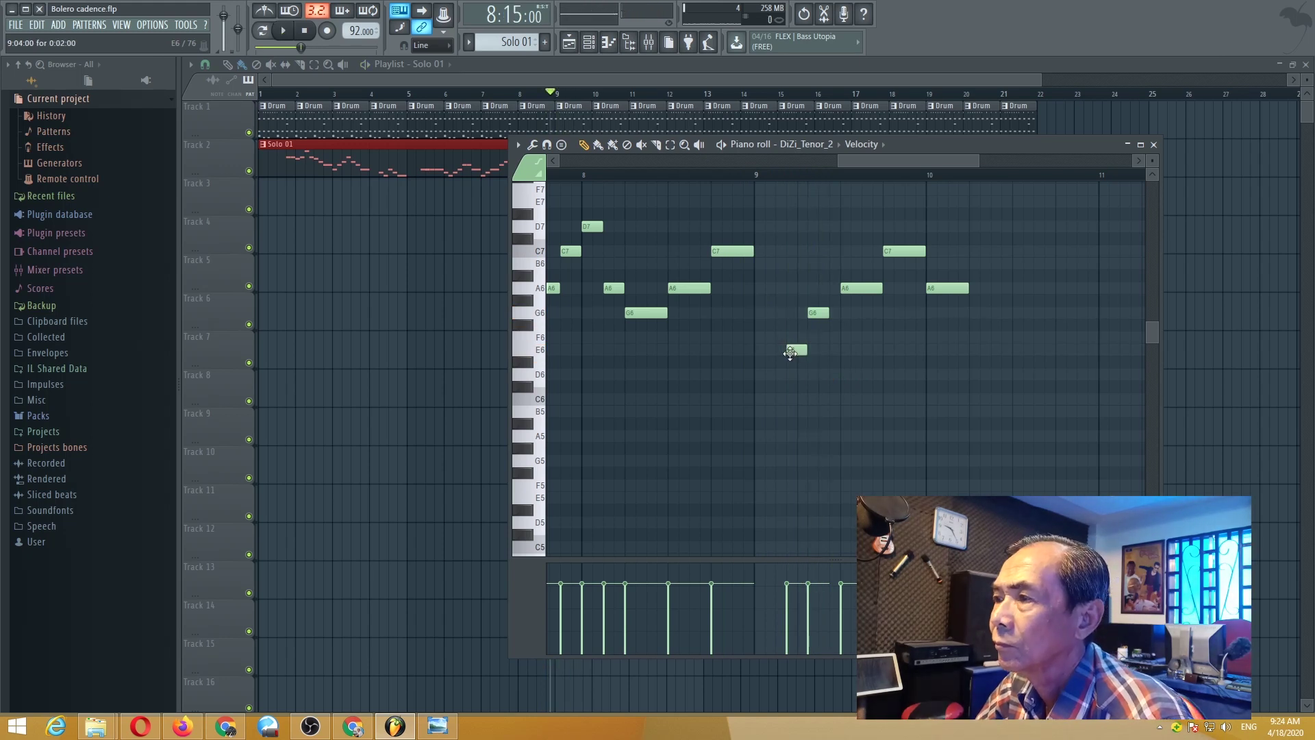
# Move the E6, G6 and first A6 of bar 9 to steps 3, 5 and 7, and play the phrase.
pyautogui.press('space')
pyautogui.press('space')
pyautogui.click(813, 317)
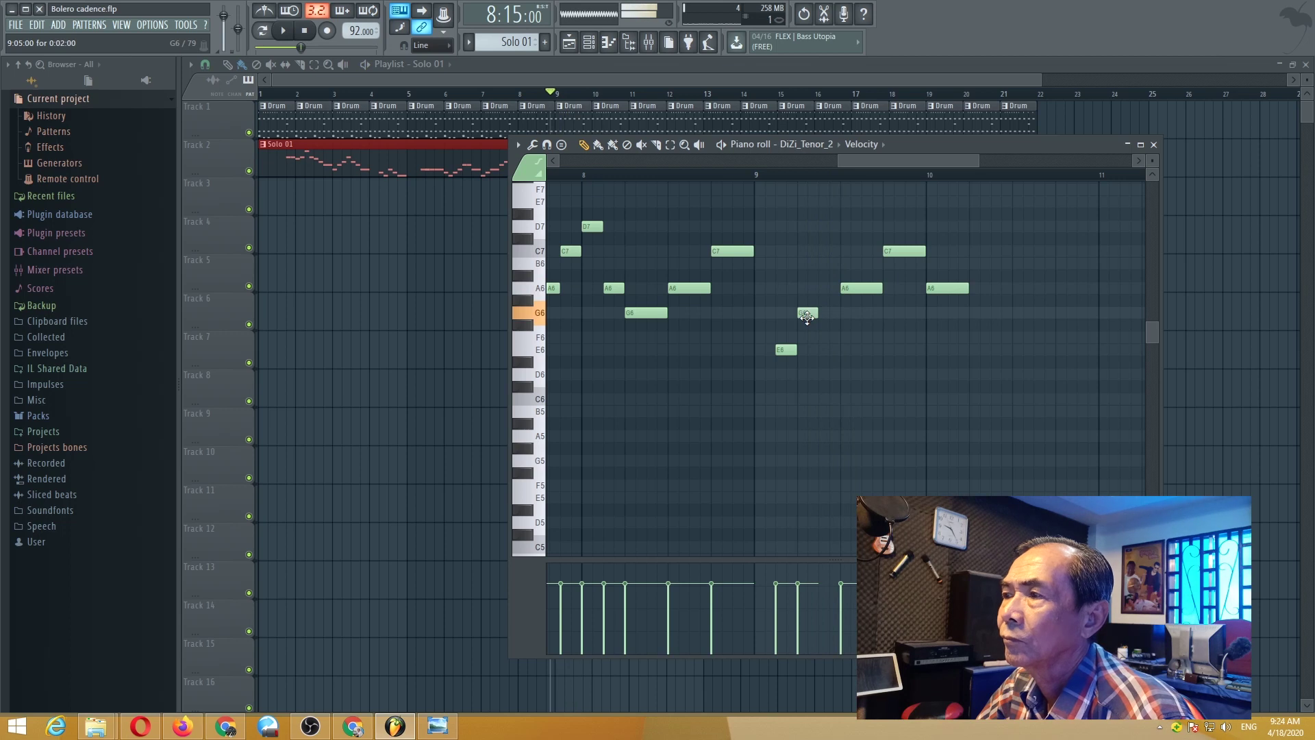
pyautogui.press('space')
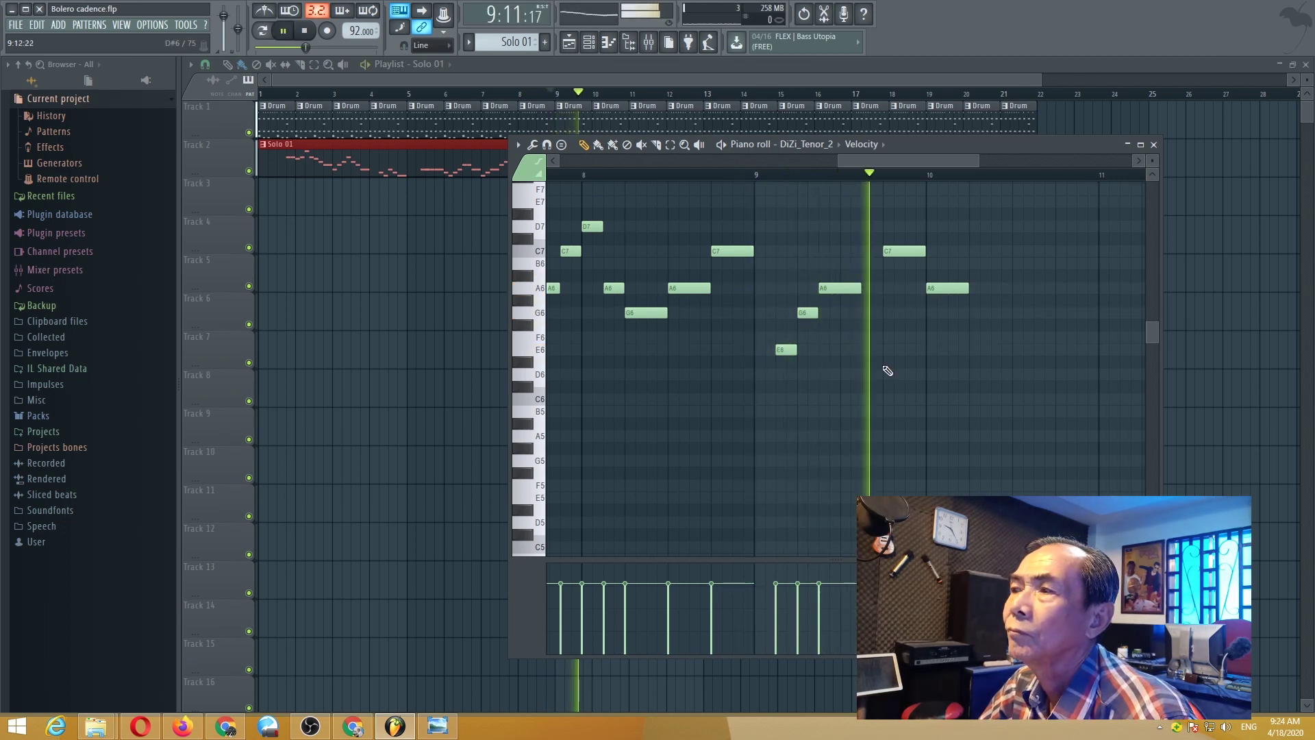
# In bar 9, shorten the first A6 and the C7 to two steps, place the C7 at step 9 and the last A6 at step 13, and play.
pyautogui.moveTo(894, 252); pyautogui.dragTo(883, 253)
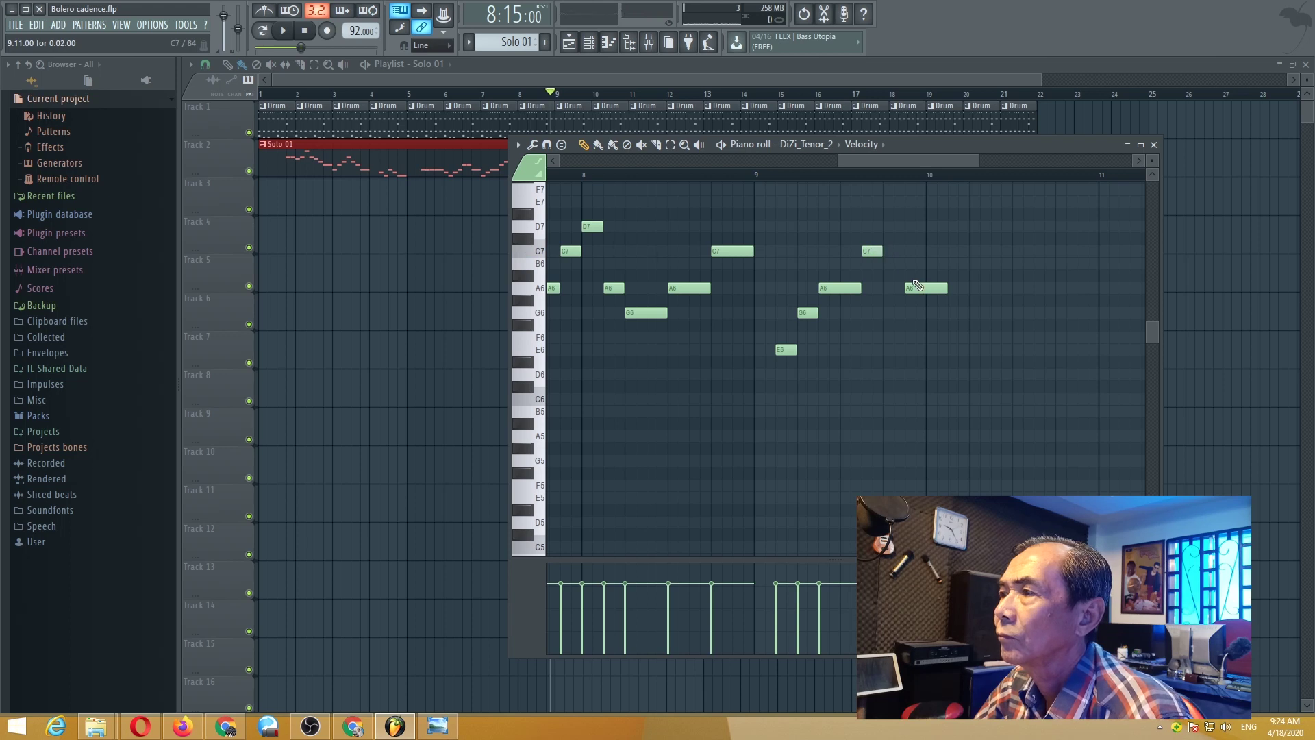
pyautogui.press('space')
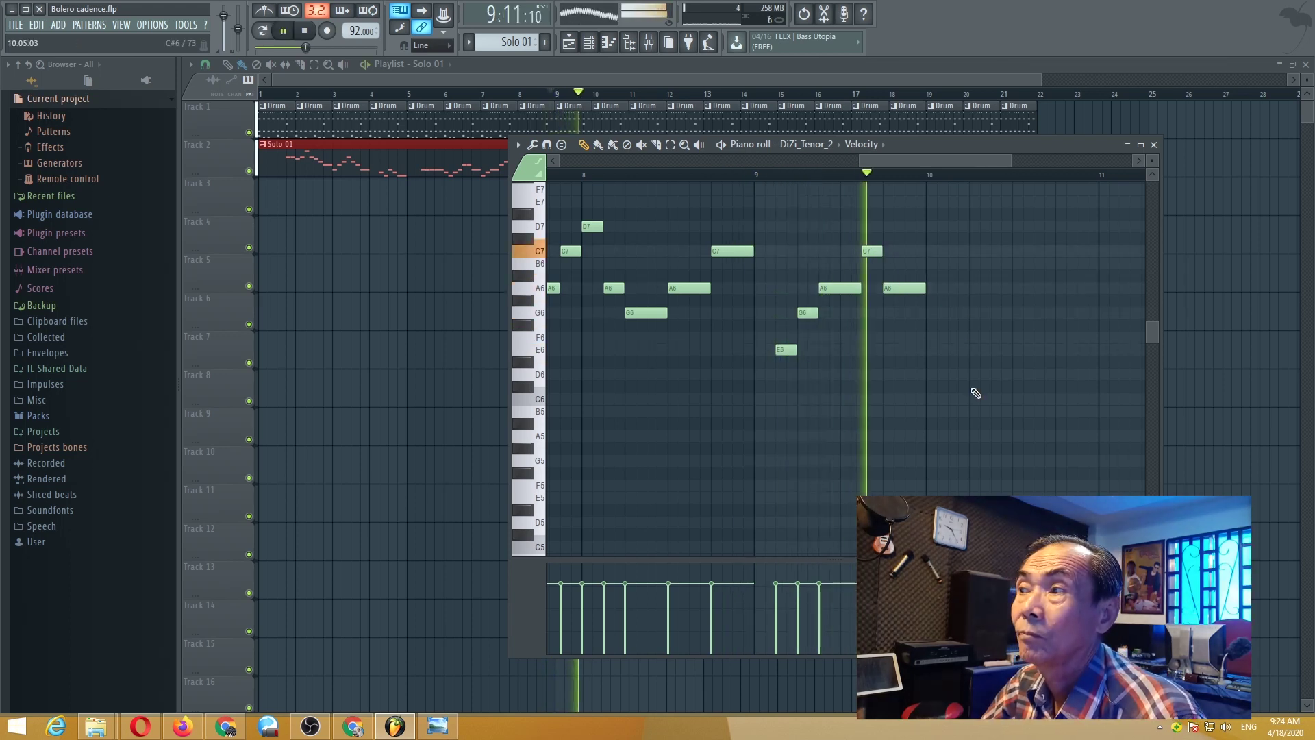
pyautogui.press('space')
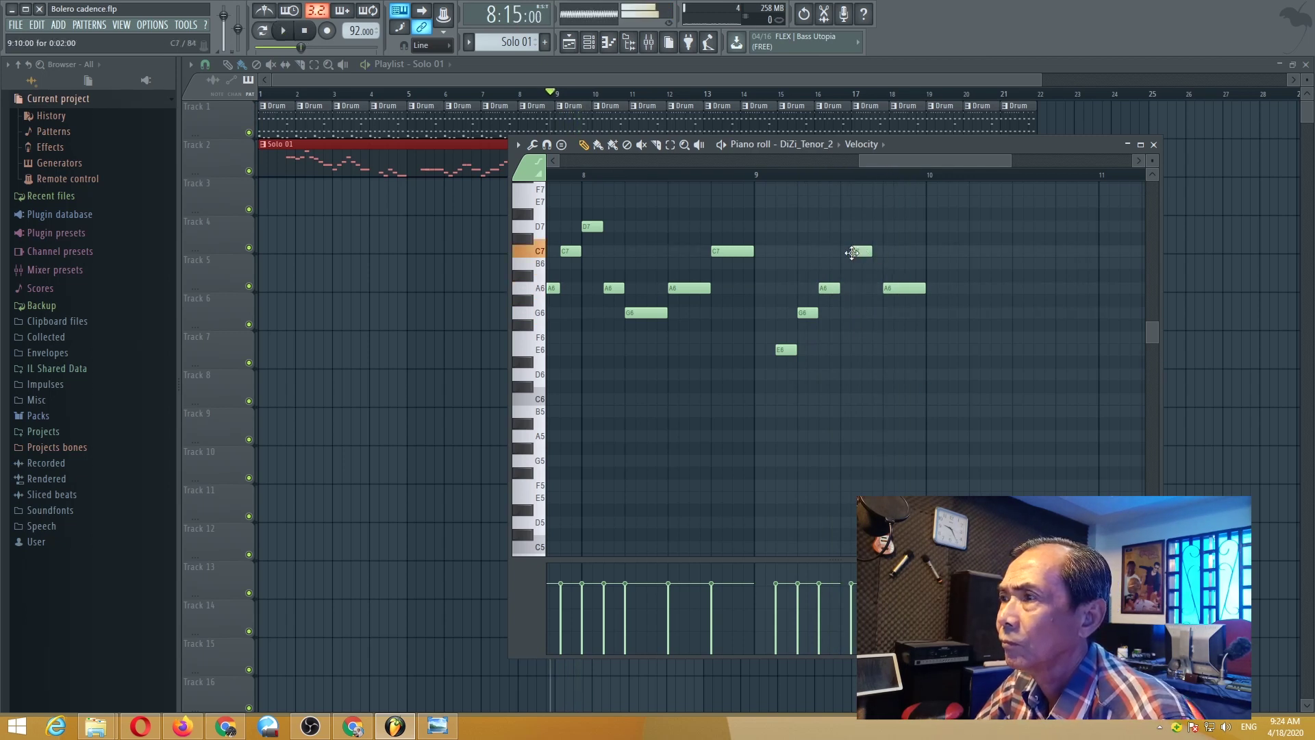
pyautogui.press('space')
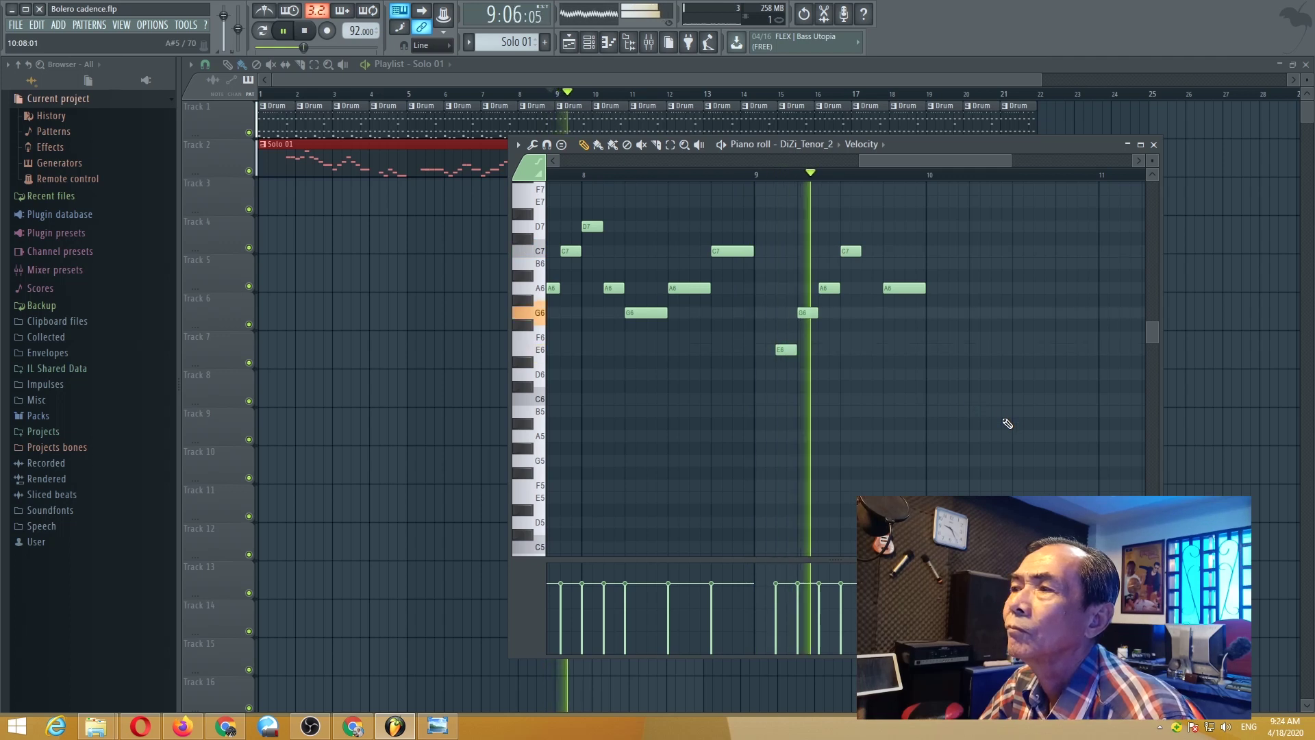
# Lower the last note of bar 9 to G6, lengthen the C7 before it to four steps, and audition the phrase.
pyautogui.press('space')
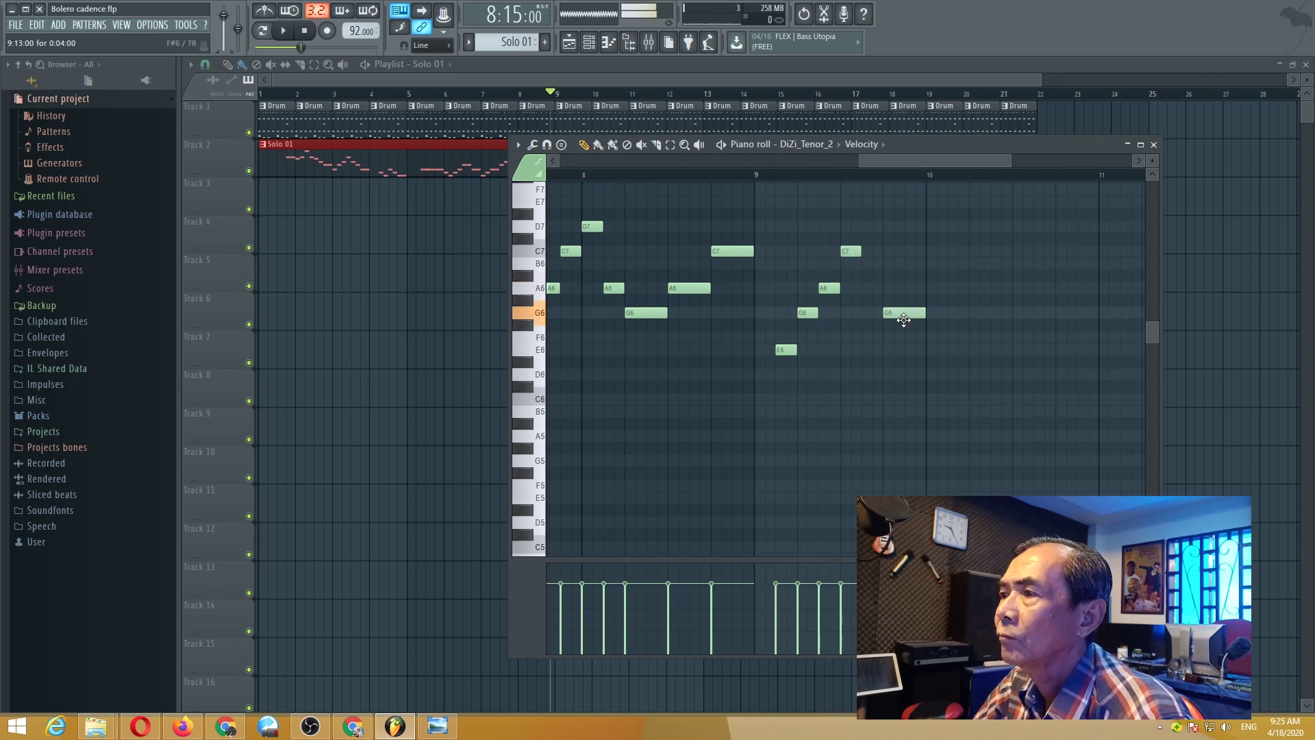
pyautogui.press('space')
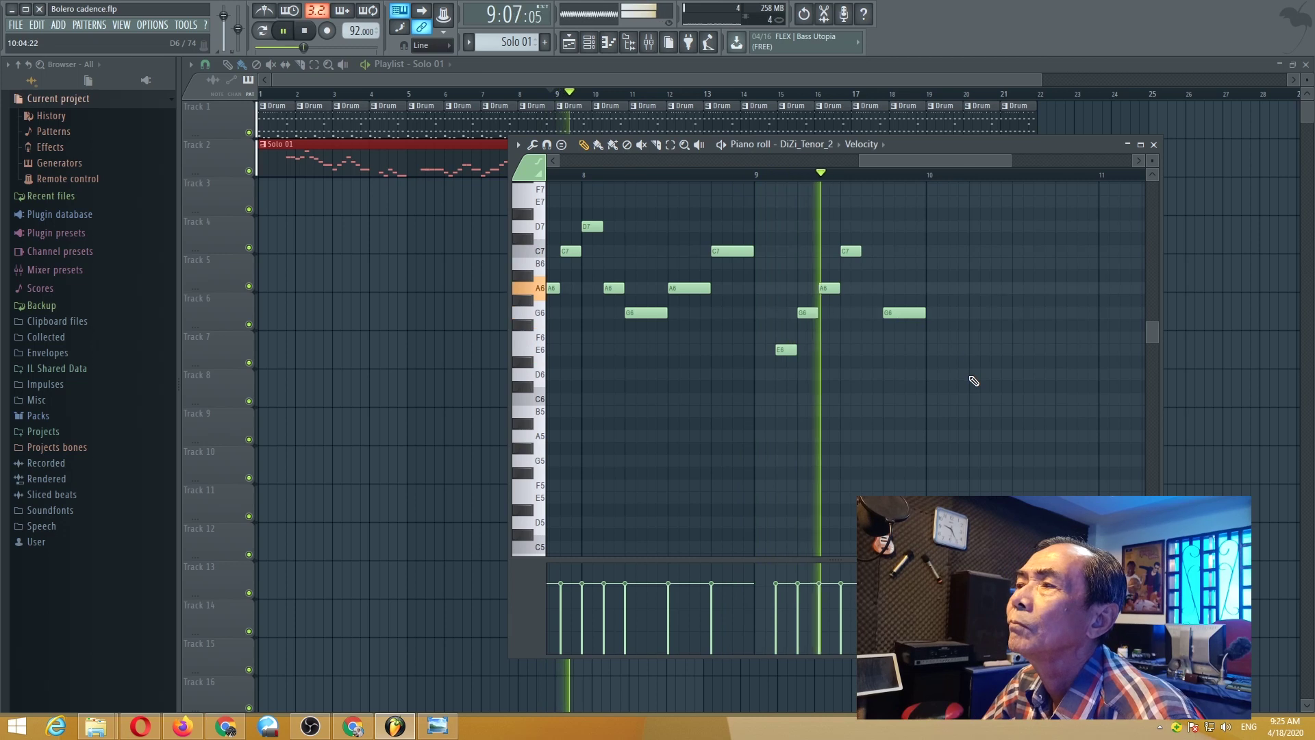
pyautogui.press('space')
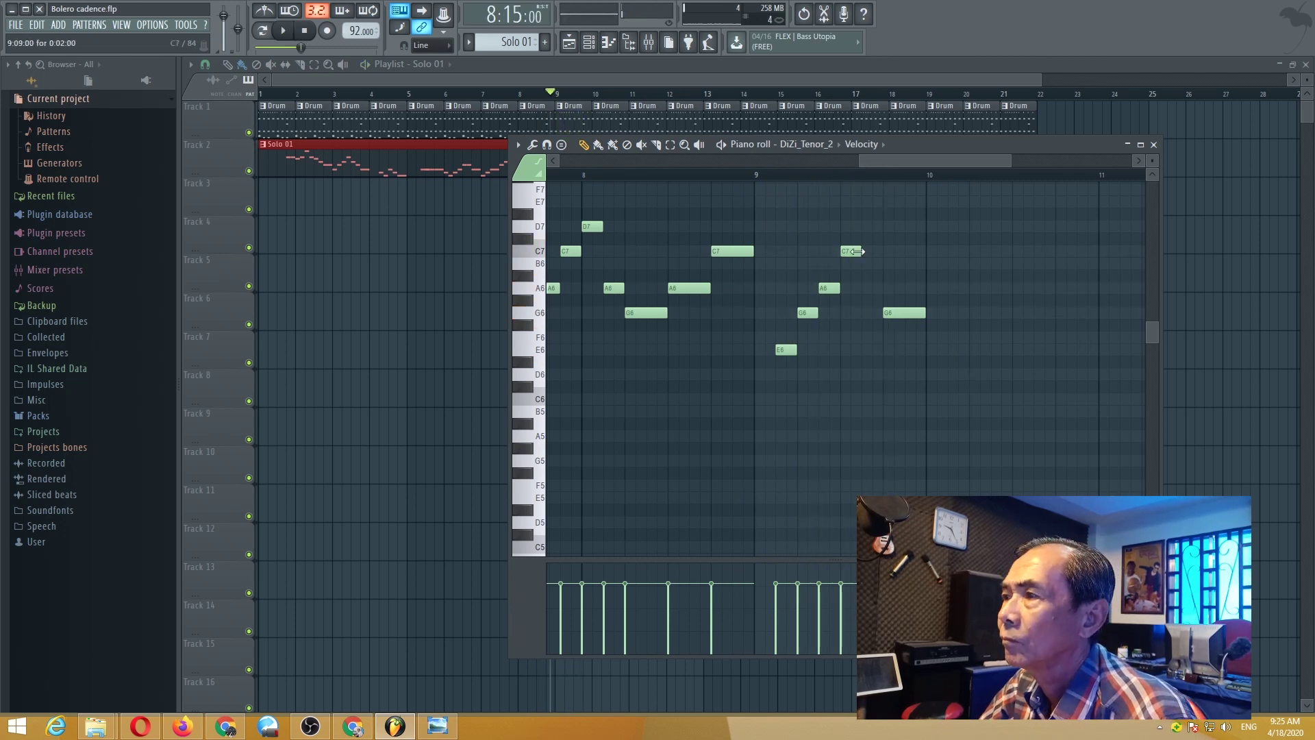
pyautogui.press('space')
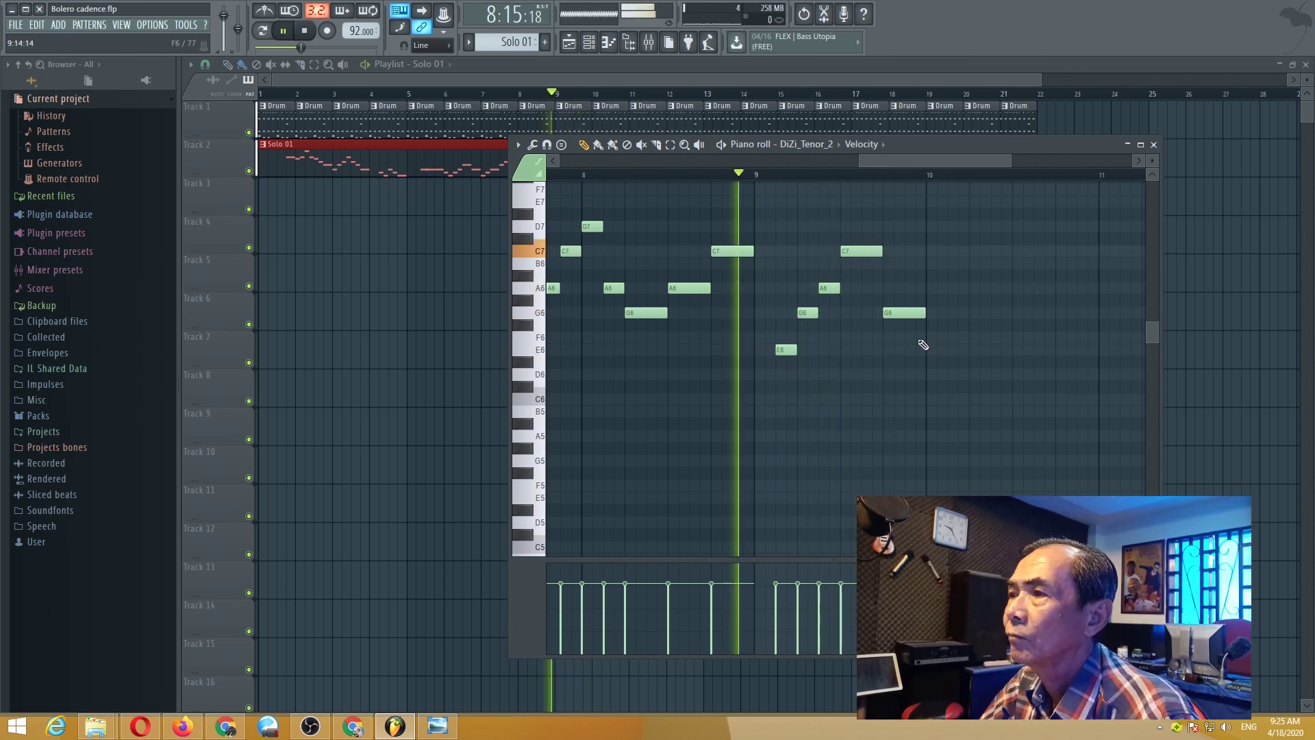
pyautogui.press('space')
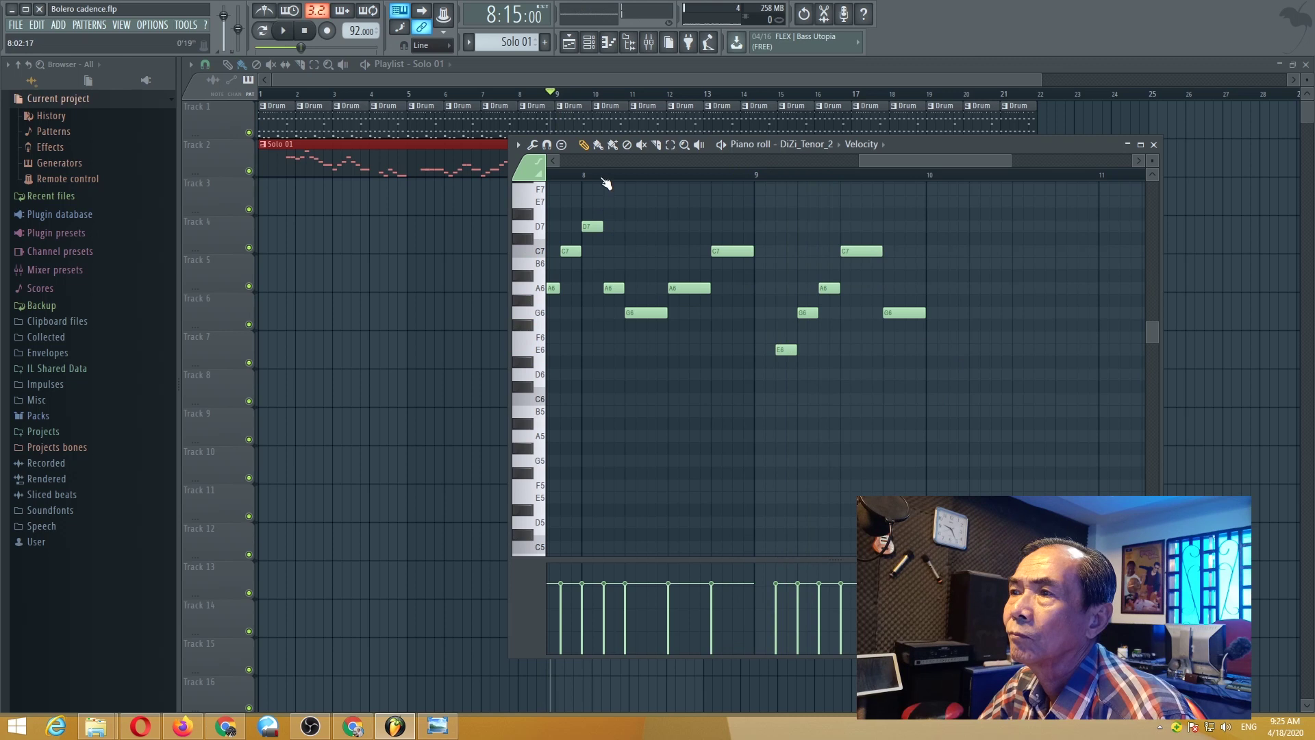
pyautogui.press('space')
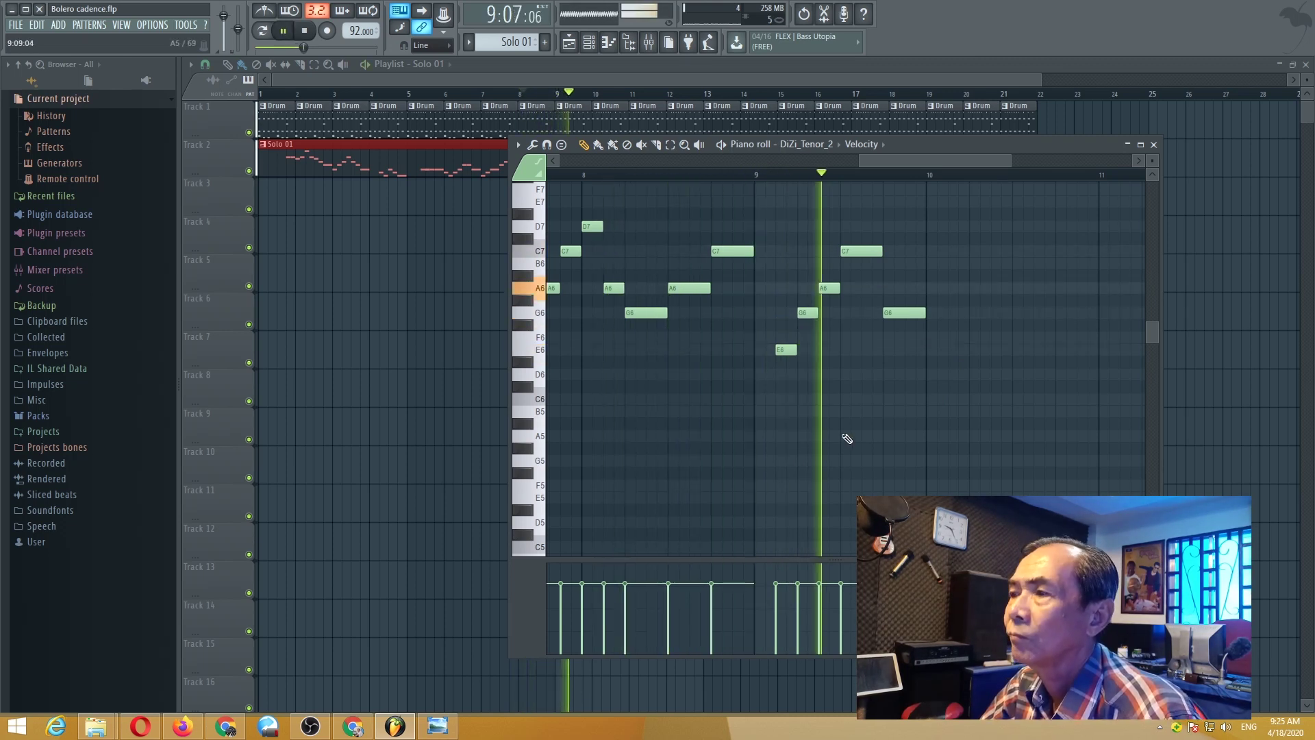
pyautogui.press('space')
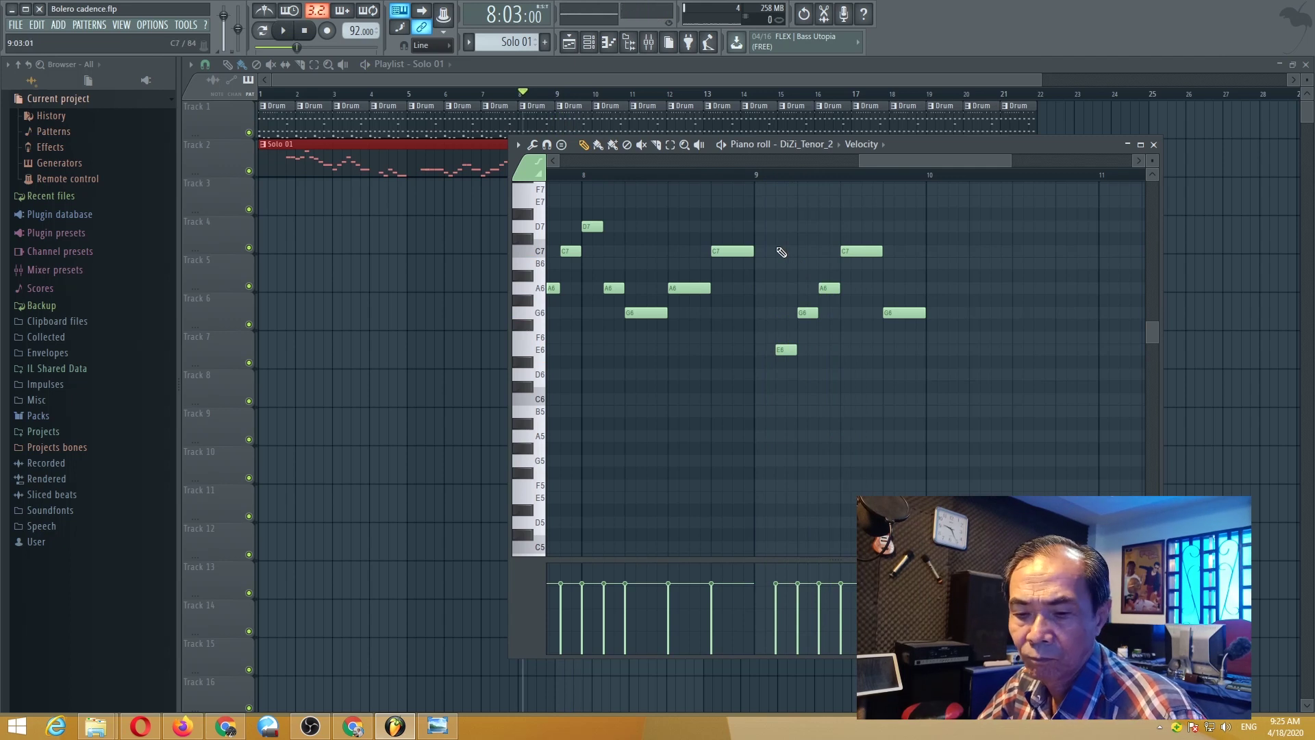
# Shift the five notes of bar 9 two steps later, then shorten the C7 to two steps, return the last G6 to step 13, and play.
pyautogui.moveTo(810, 368); pyautogui.dragTo(913, 406)
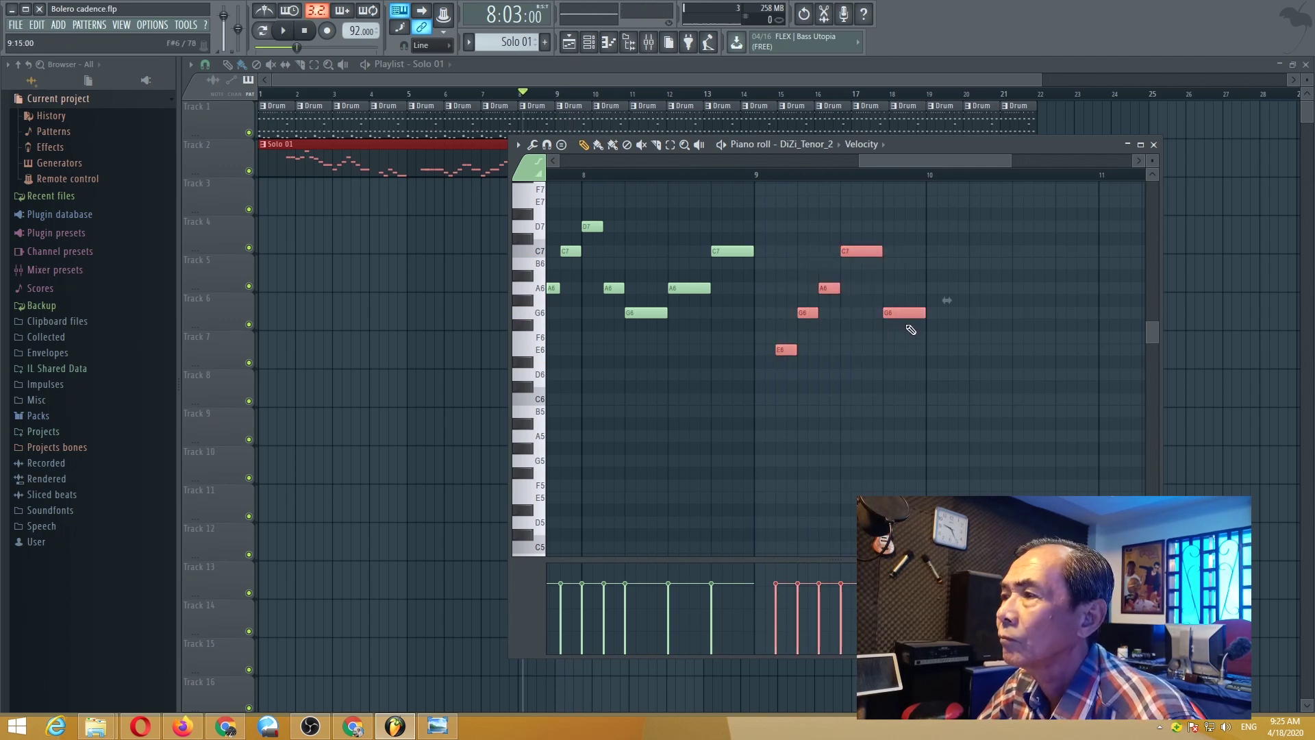
pyautogui.press('space')
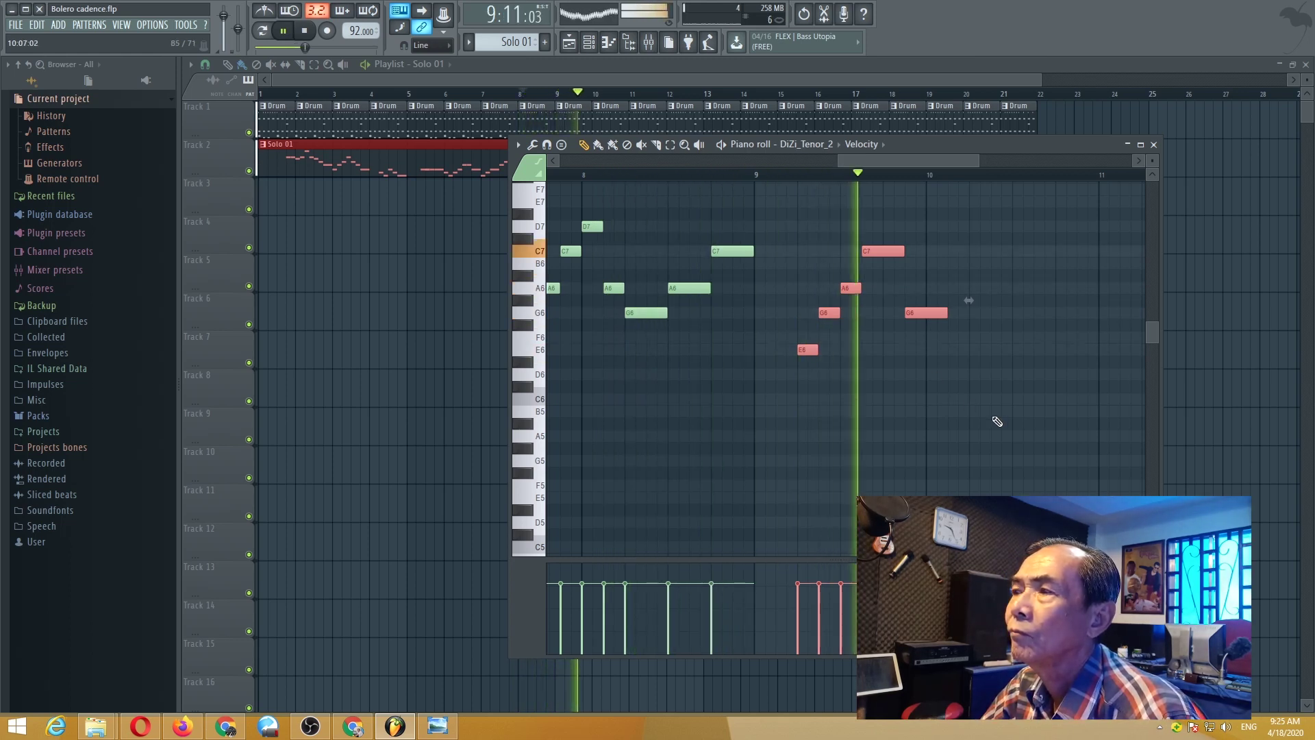
pyautogui.press('space')
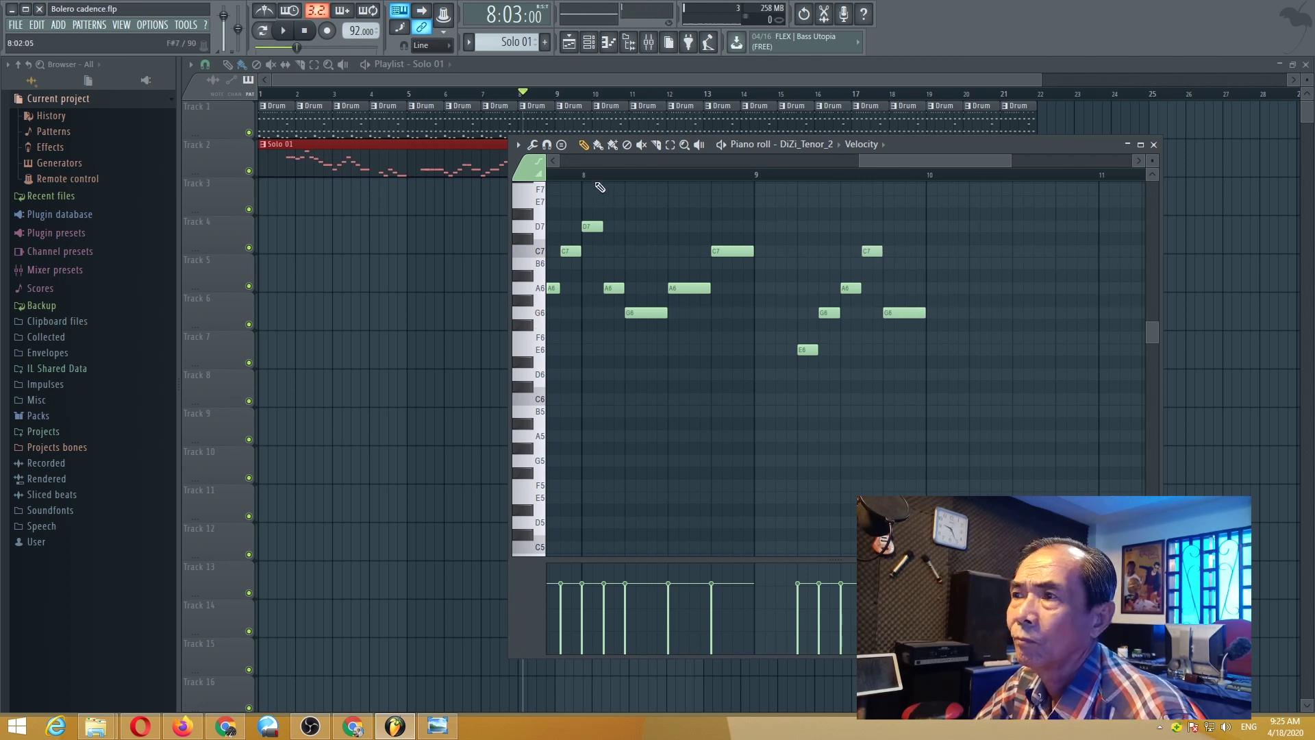
pyautogui.press('space')
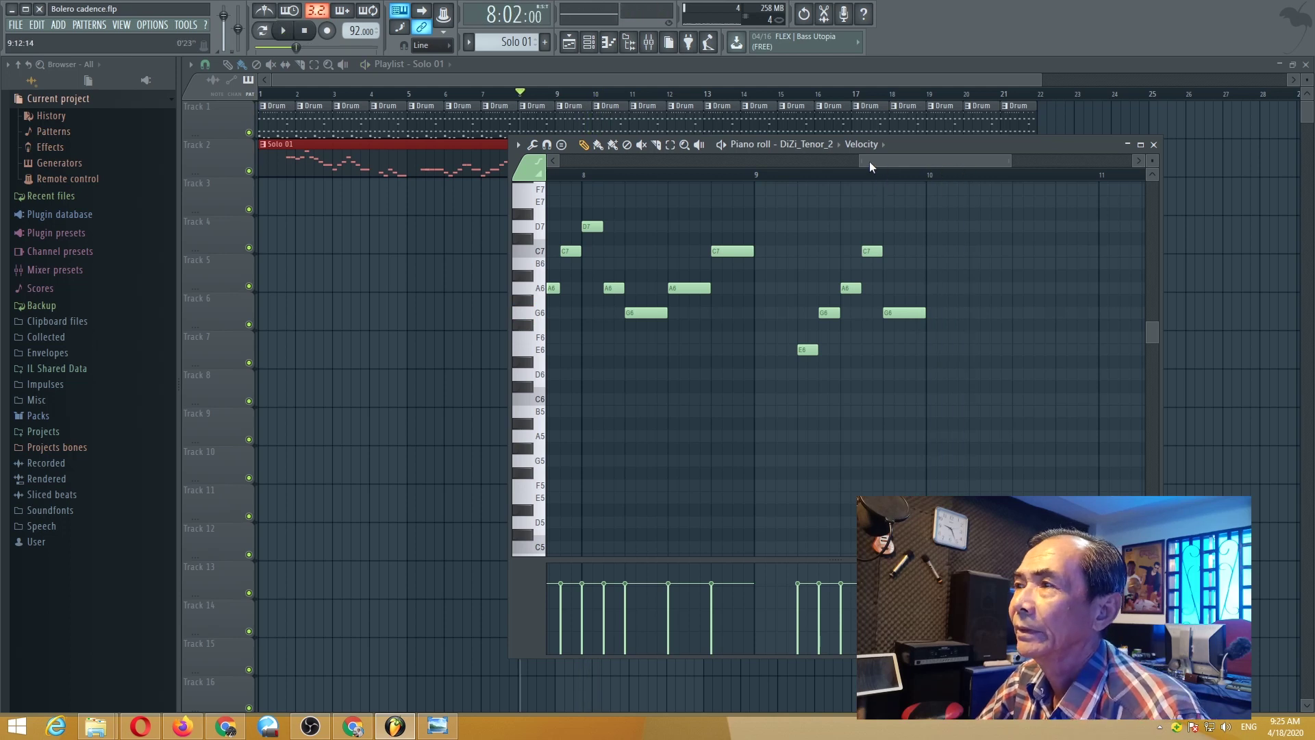
# Audition the opening of the melody with playback starting at step 5 of bar 1.
pyautogui.moveTo(862, 161); pyautogui.dragTo(555, 165)
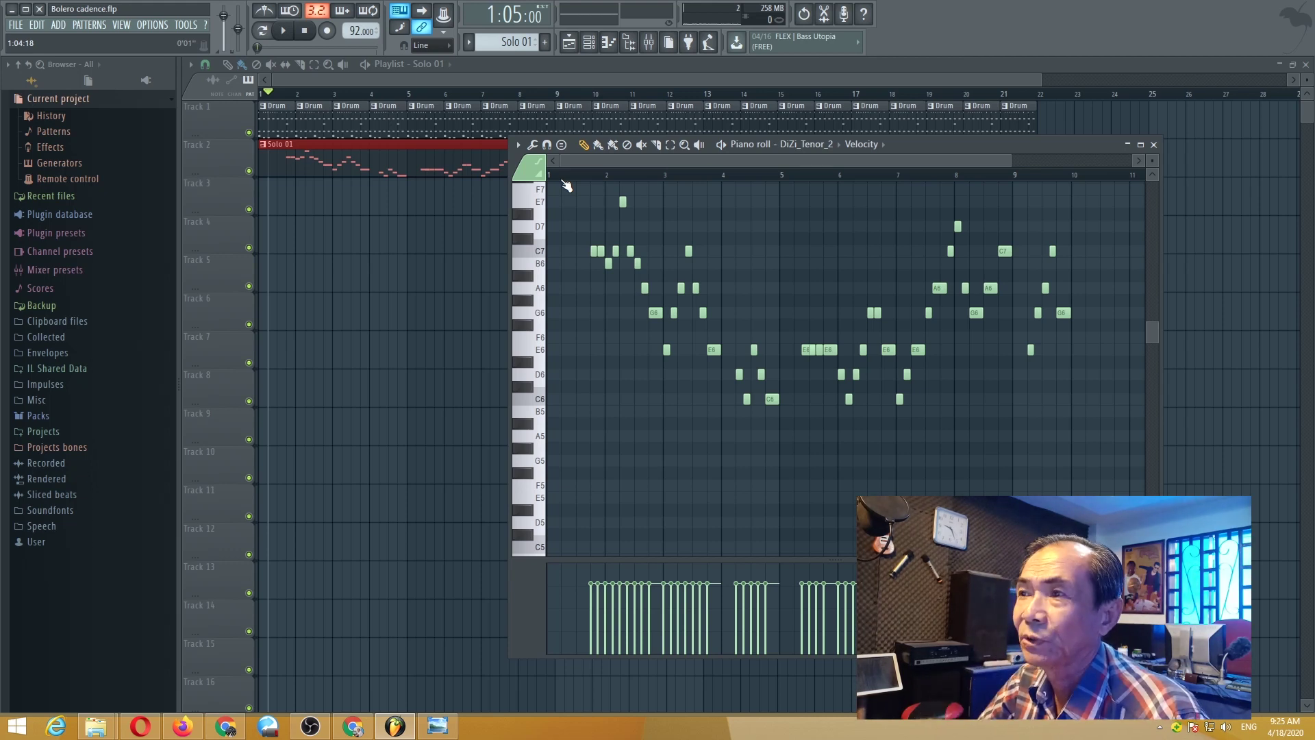
pyautogui.press('space')
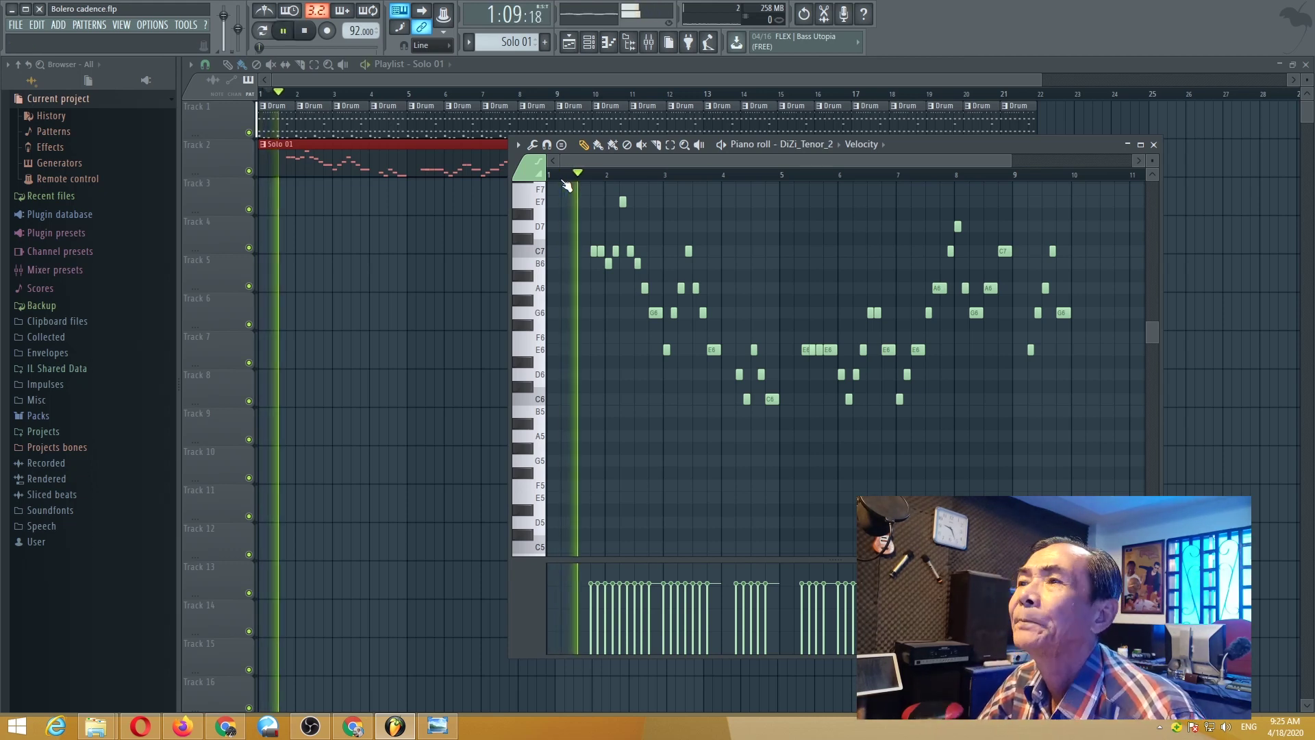
pyautogui.press('space')
pyautogui.press('space')
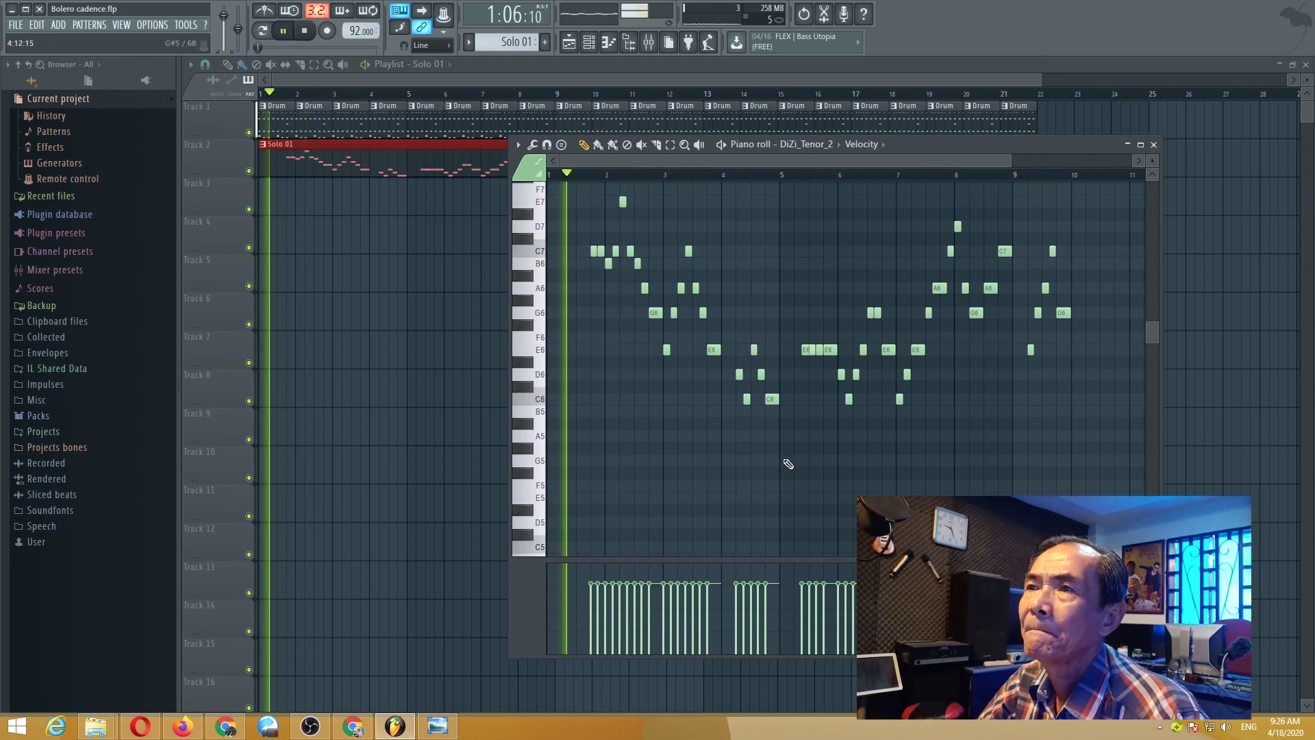
pyautogui.press('space')
pyautogui.press('space')
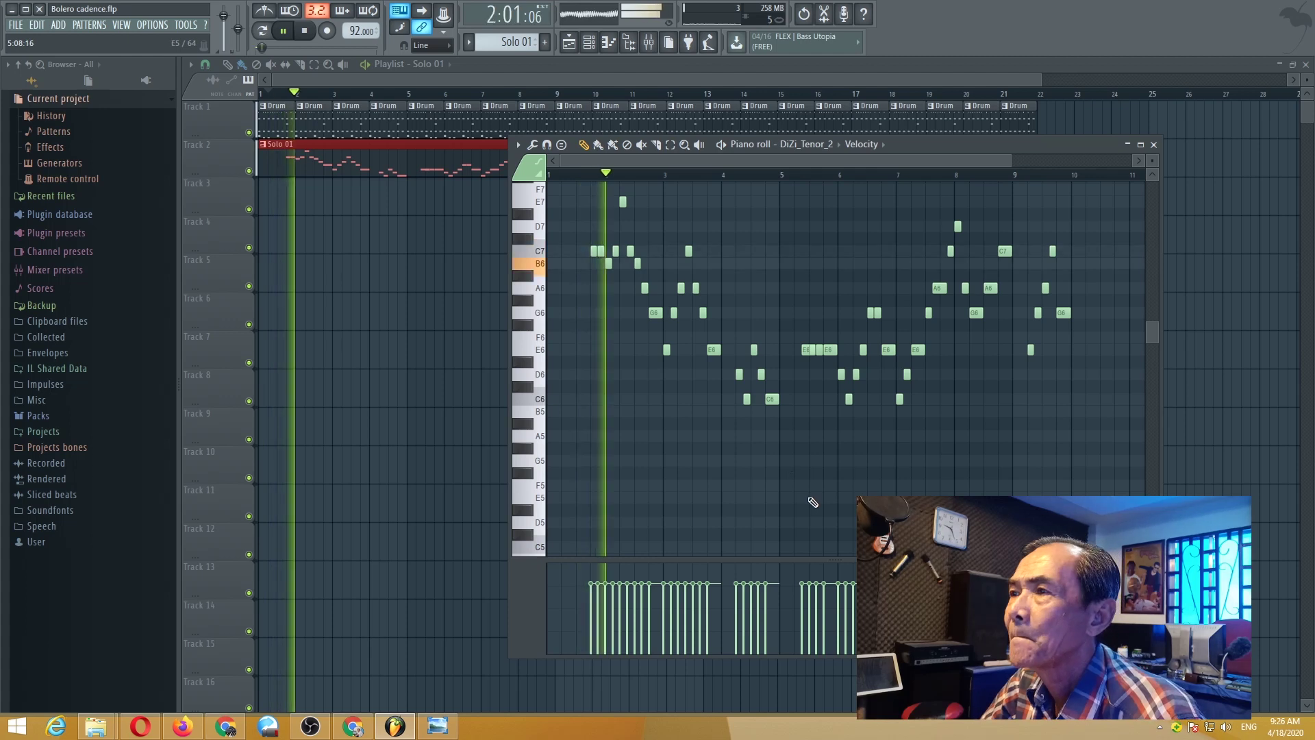
pyautogui.press('space')
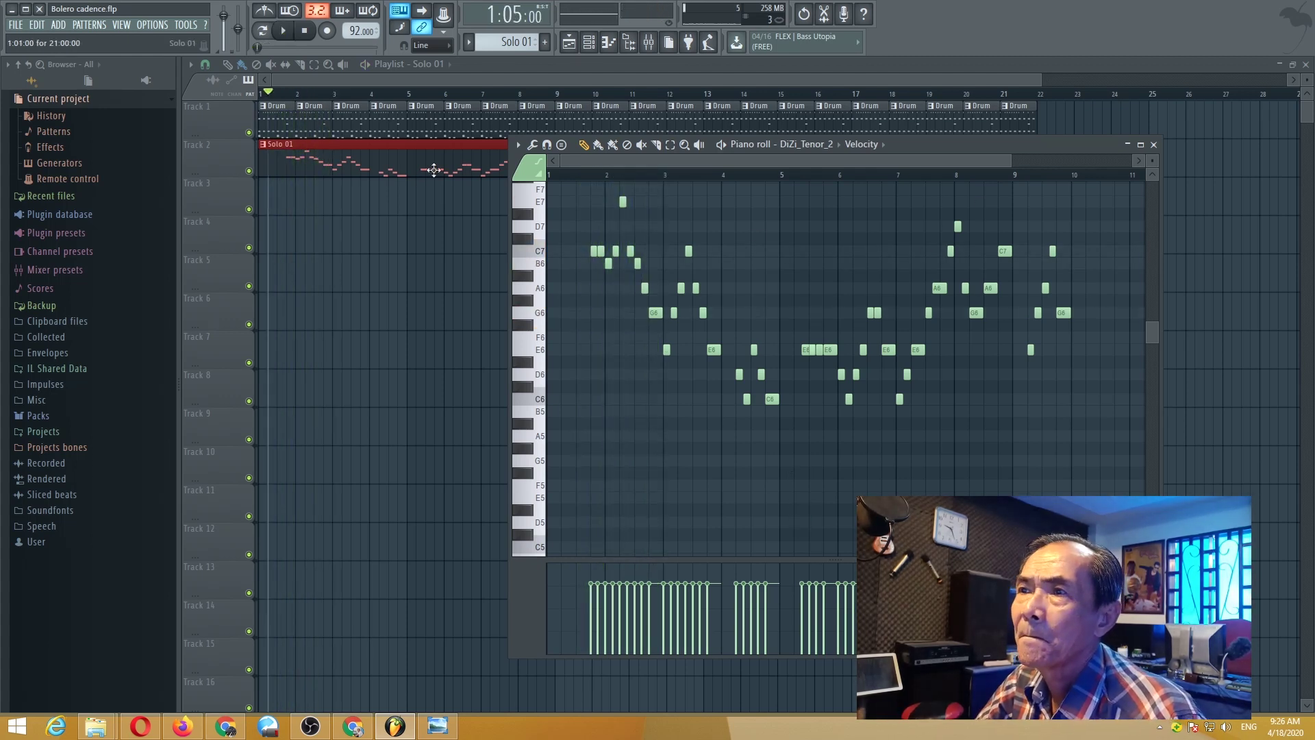
# Try shifting the Solo 01 clip in stages up to one bar later in the playlist, playing it against the drums.
pyautogui.press('F7')
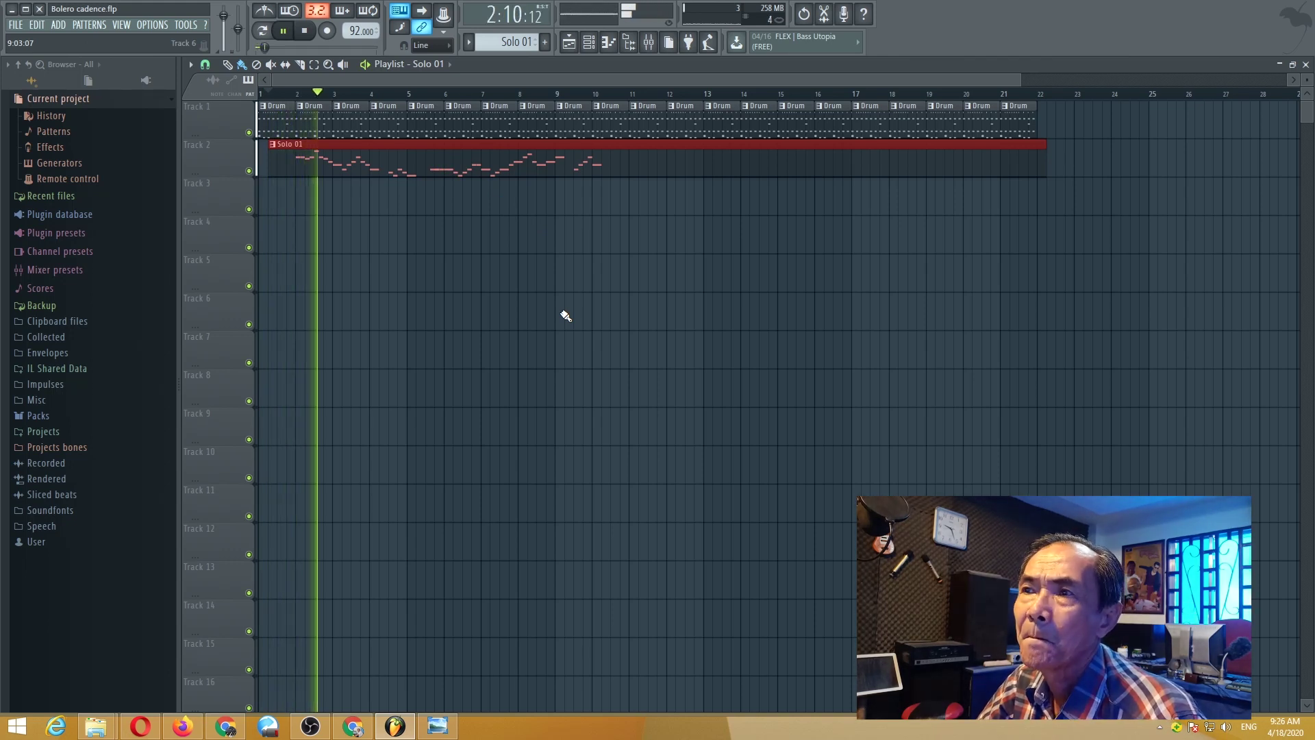
pyautogui.press('space')
pyautogui.moveTo(414, 163); pyautogui.dragTo(436, 163)
pyautogui.press('space')
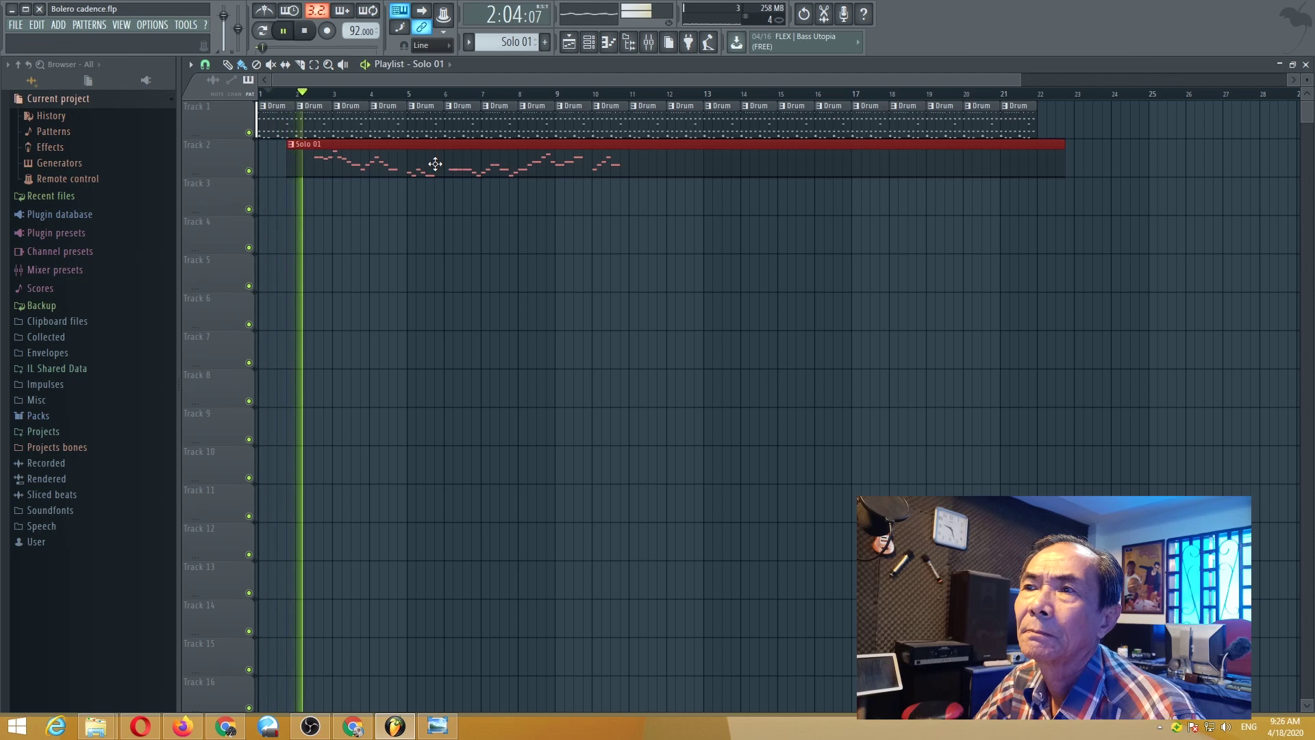
pyautogui.press('space')
pyautogui.moveTo(436, 164); pyautogui.dragTo(441, 164)
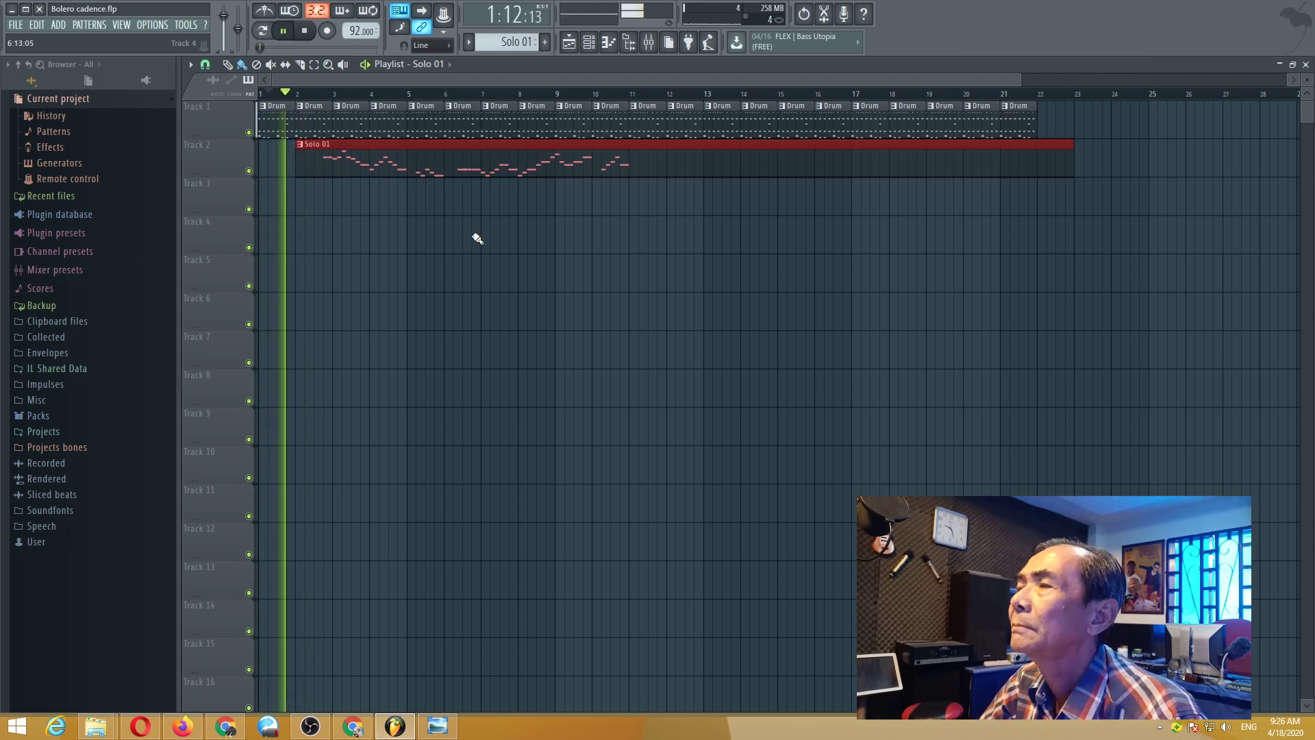
# Play the solo from its start with the drums and follow its notes into bar 9 in the piano roll.
pyautogui.press('space')
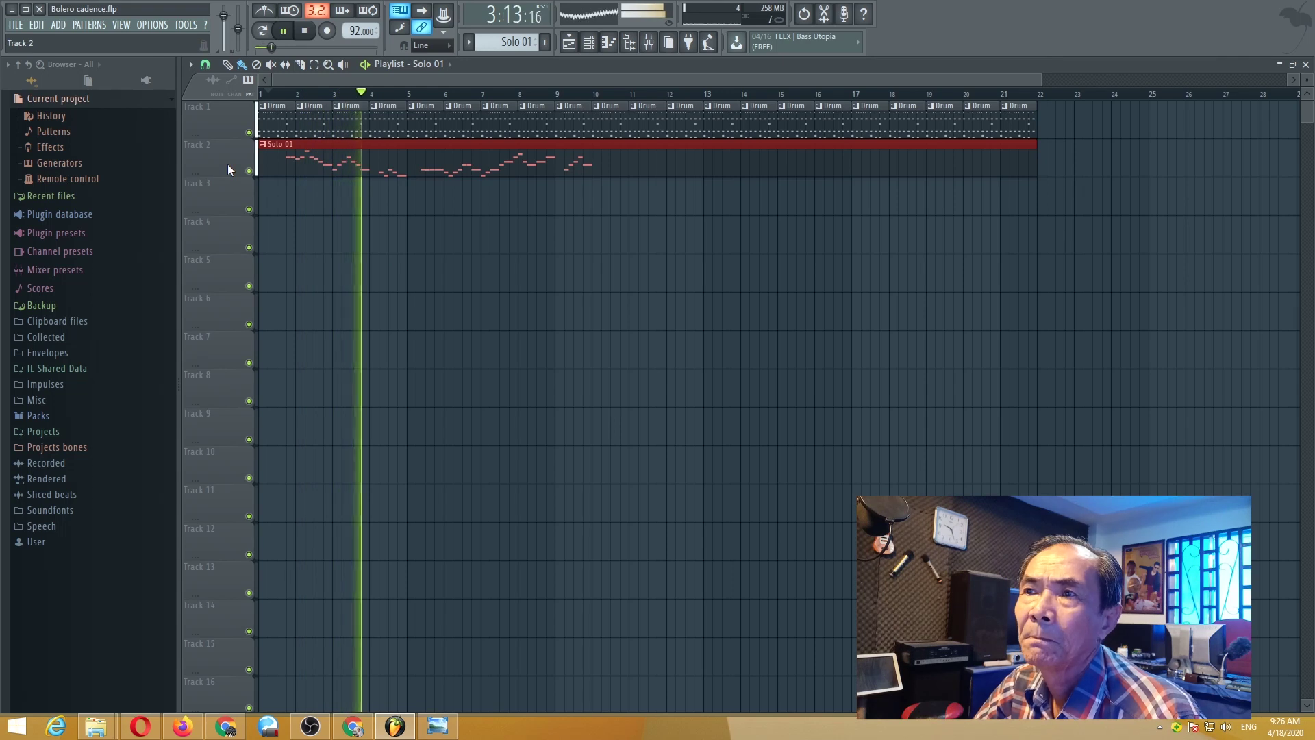
pyautogui.press('F7')
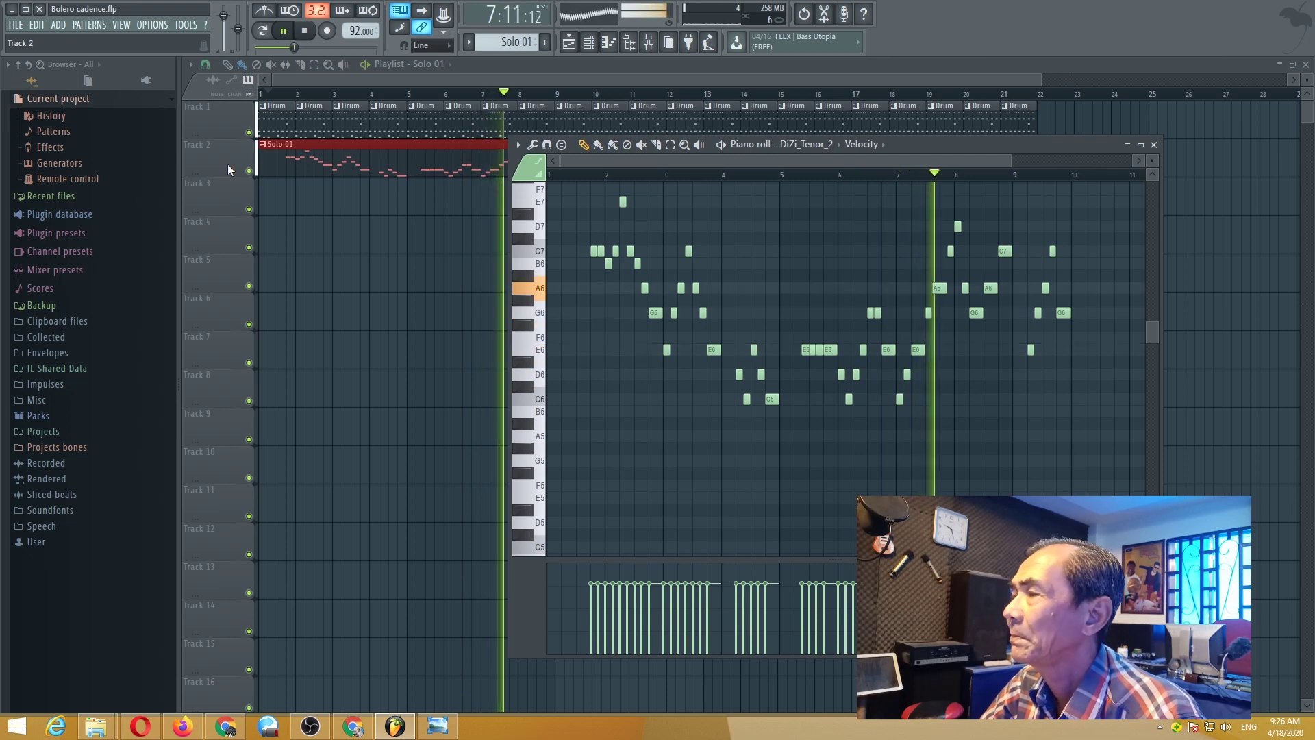
pyautogui.moveTo(1011, 163); pyautogui.dragTo(1144, 175)
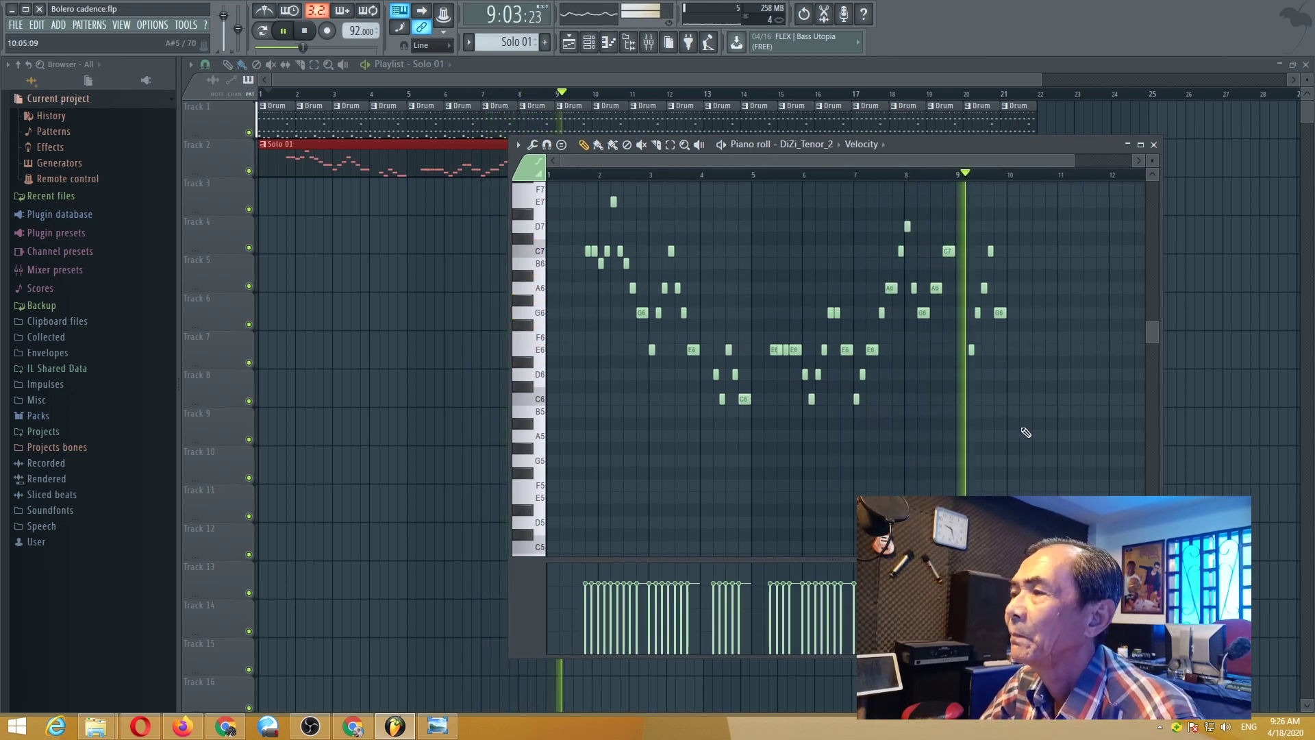